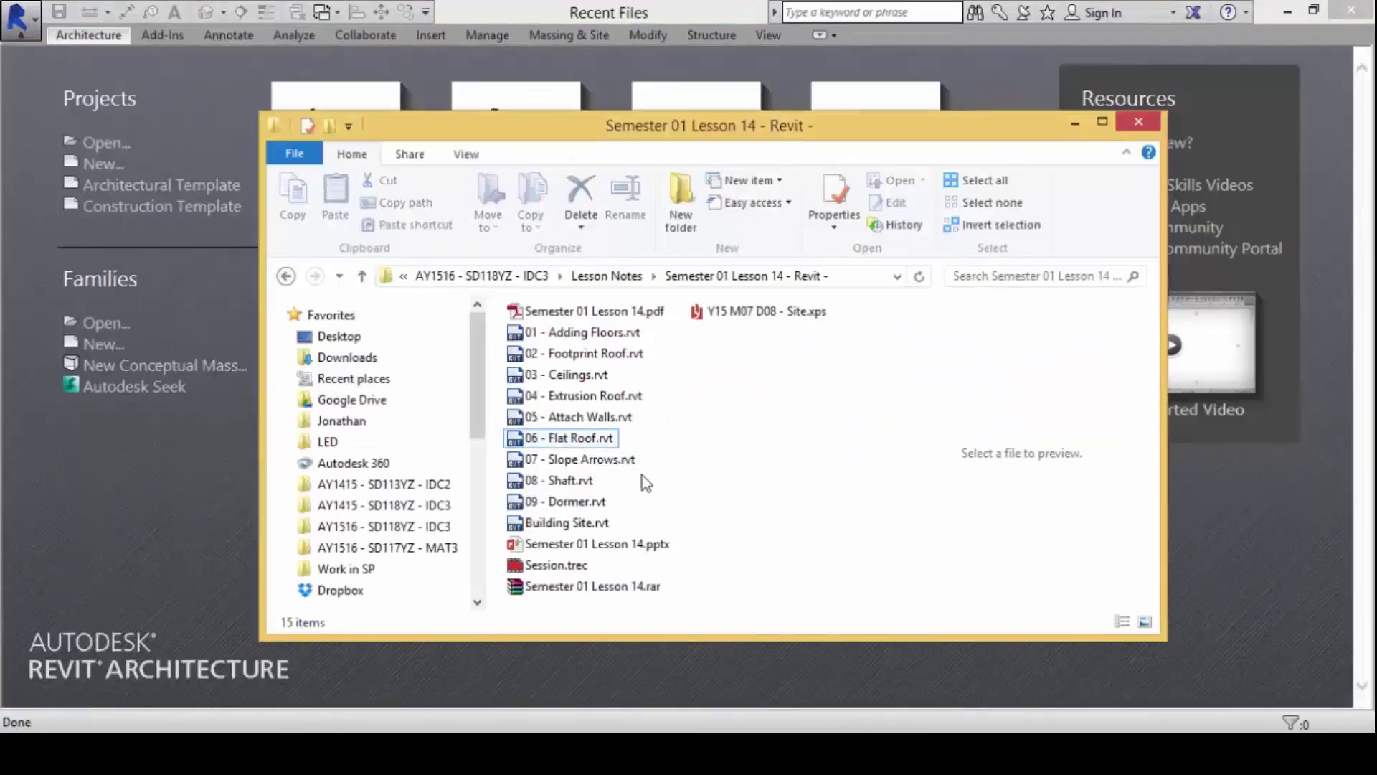
Open 07 - Slope Arrows.rvt from the lesson folder in Revit
{"action": "left_click", "coordinate": [563, 463]}
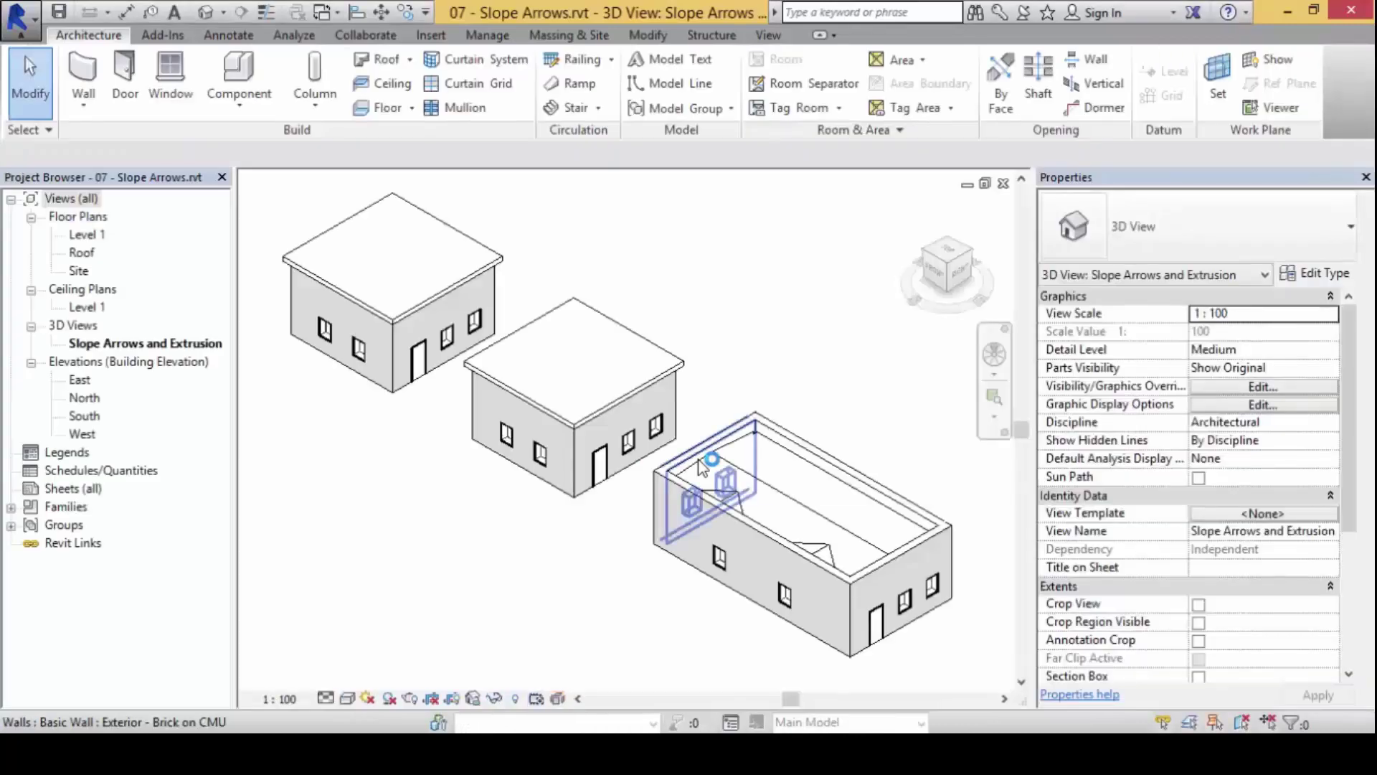
Zoom in on the first two buildings and select the first house's flat roof
{"action": "middle_click_drag", "start_coordinate": [700, 466], "coordinate": [470, 533]}
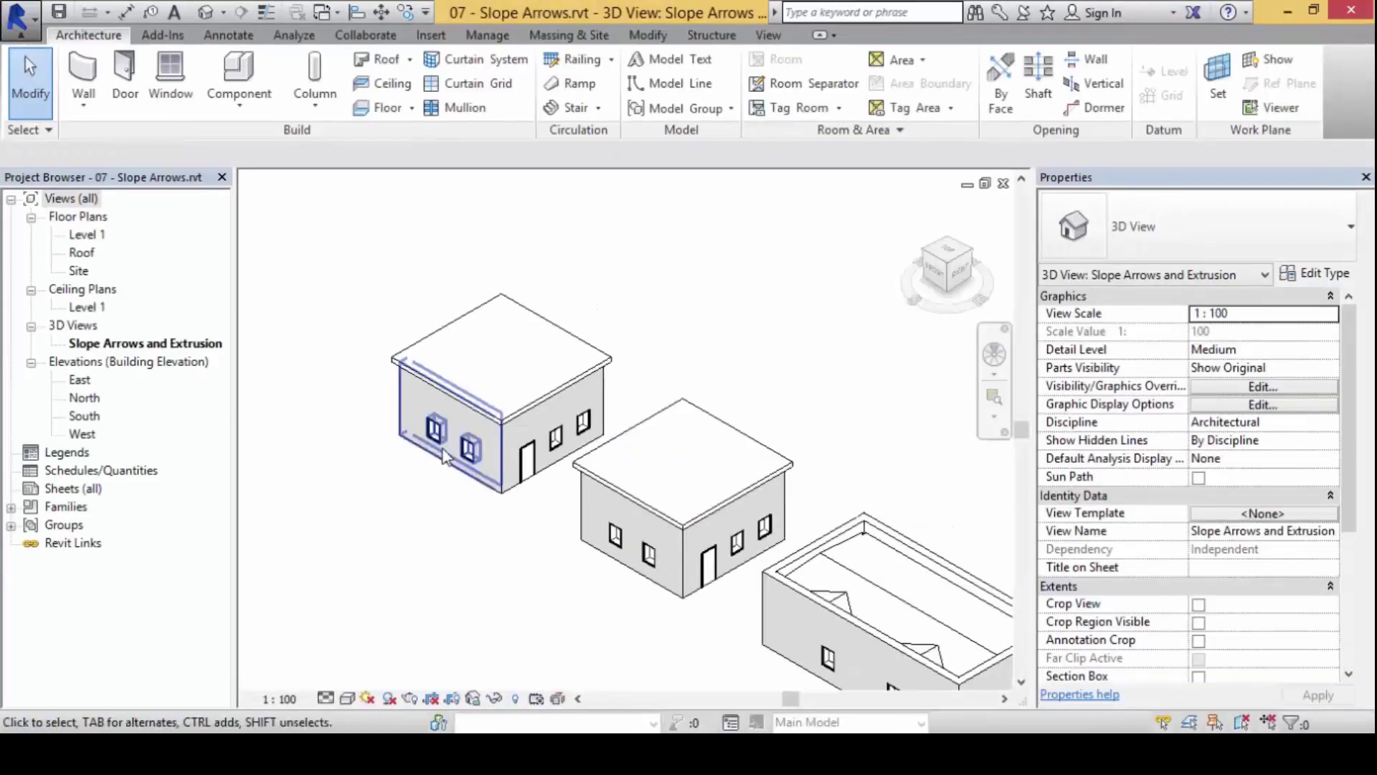
{"action": "scroll", "coordinate": [470, 533], "scroll_direction": "up", "scroll_amount": 2}
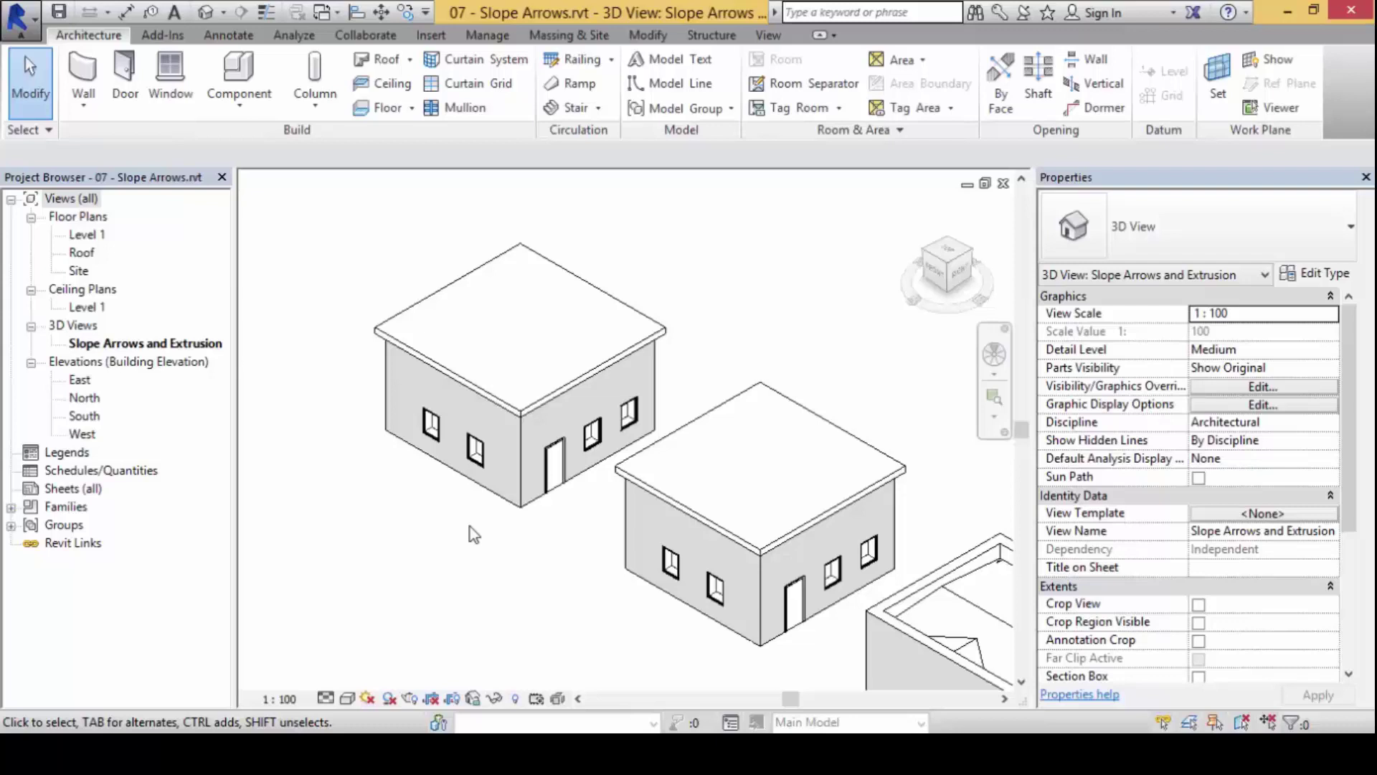
{"action": "left_click", "coordinate": [657, 334]}
In the roof's footprint, draw a slope arrow from the front edge midpoint to the back corner
{"action": "left_click", "coordinate": [819, 86]}
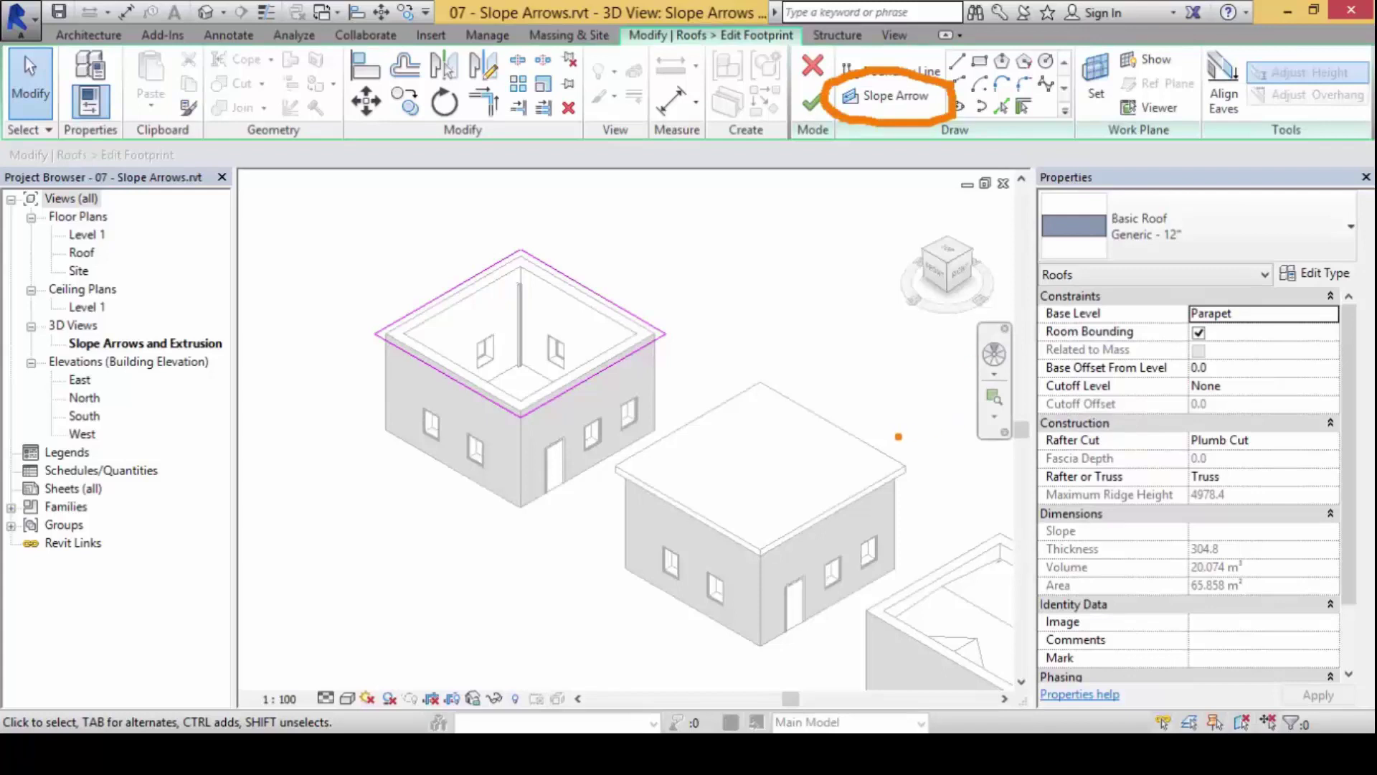
{"action": "left_click", "coordinate": [891, 95]}
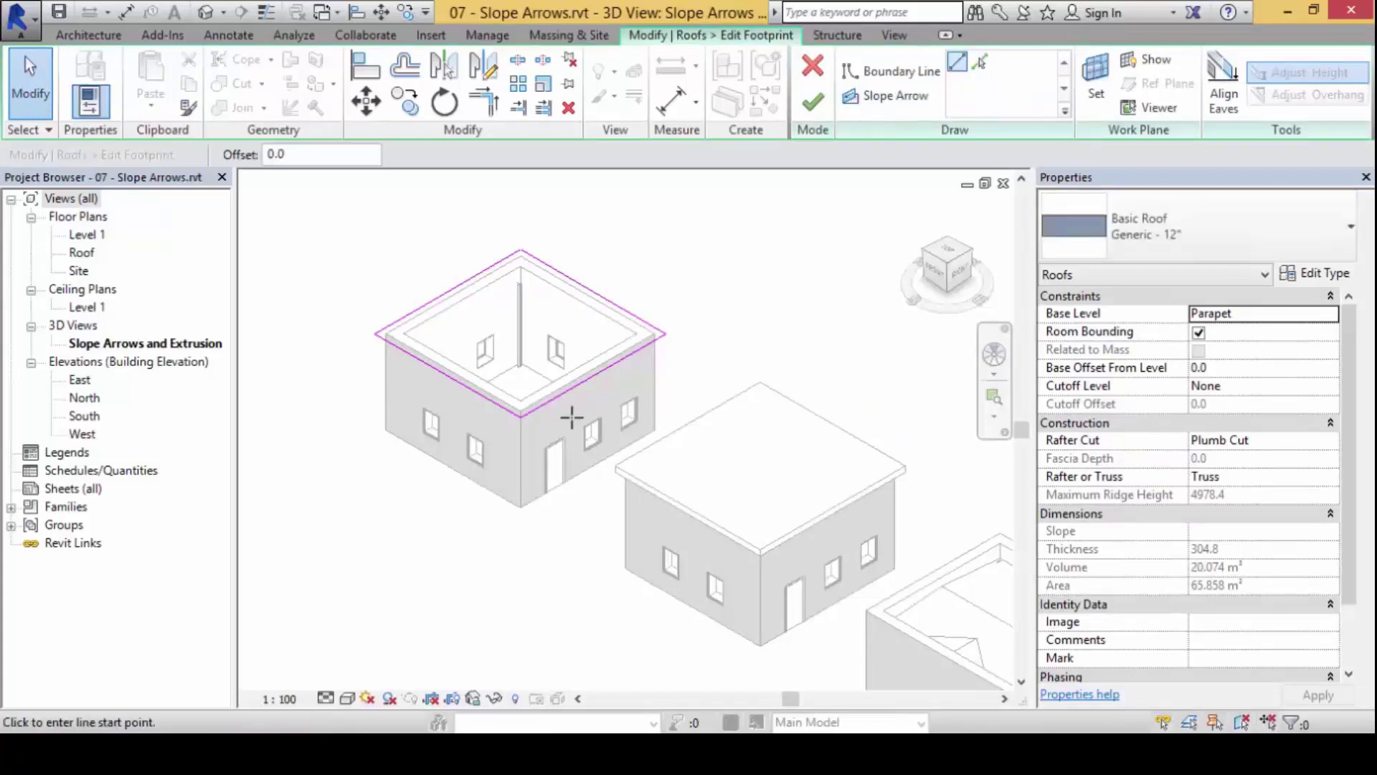
{"action": "left_click", "coordinate": [564, 388]}
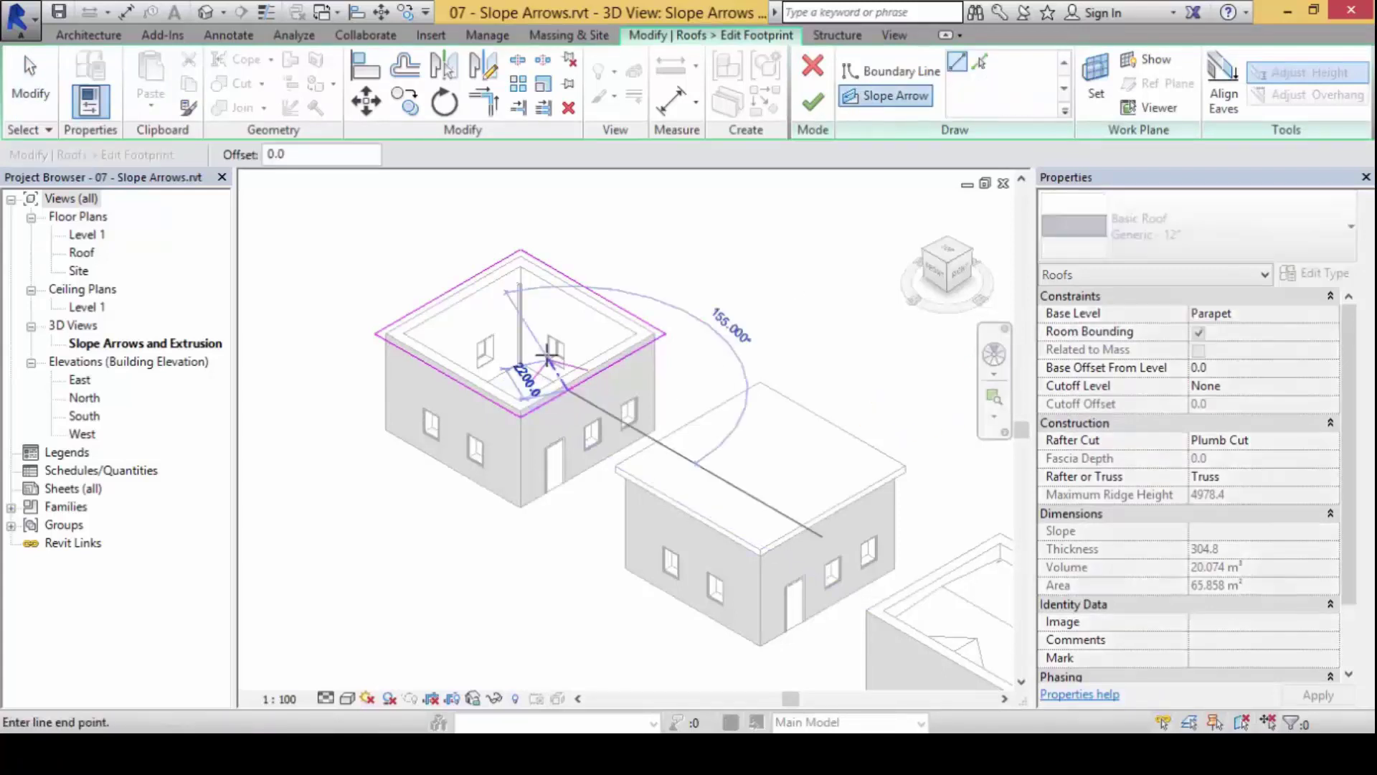
{"action": "left_click", "coordinate": [498, 264]}
{"action": "key", "text": "Escape"}
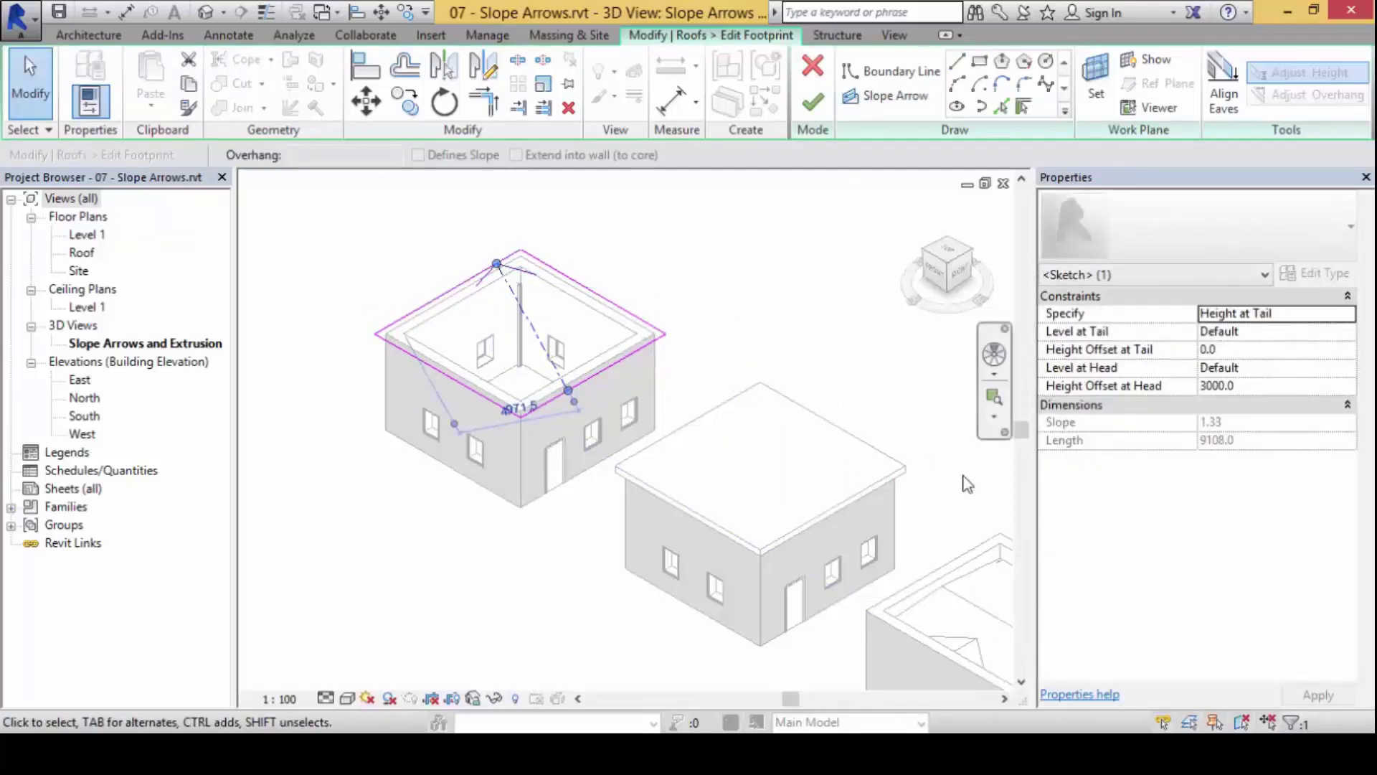
Adjust the slope arrow and set its Height Offset at Head to 3000
{"action": "mouse_move", "coordinate": [1041, 326]}
{"action": "left_mouse_down"}
{"action": "mouse_move", "coordinate": [1028, 369]}
{"action": "mouse_move", "coordinate": [1125, 410]}
{"action": "mouse_move", "coordinate": [1233, 403]}
{"action": "mouse_move", "coordinate": [1270, 347]}
{"action": "mouse_move", "coordinate": [1155, 319]}
{"action": "mouse_move", "coordinate": [1056, 317]}
{"action": "mouse_move", "coordinate": [1034, 332]}
{"action": "left_mouse_up"}
{"action": "mouse_move", "coordinate": [964, 396]}
{"action": "left_mouse_down"}
{"action": "mouse_move", "coordinate": [1033, 350]}
{"action": "mouse_move", "coordinate": [1040, 368]}
{"action": "left_mouse_up"}
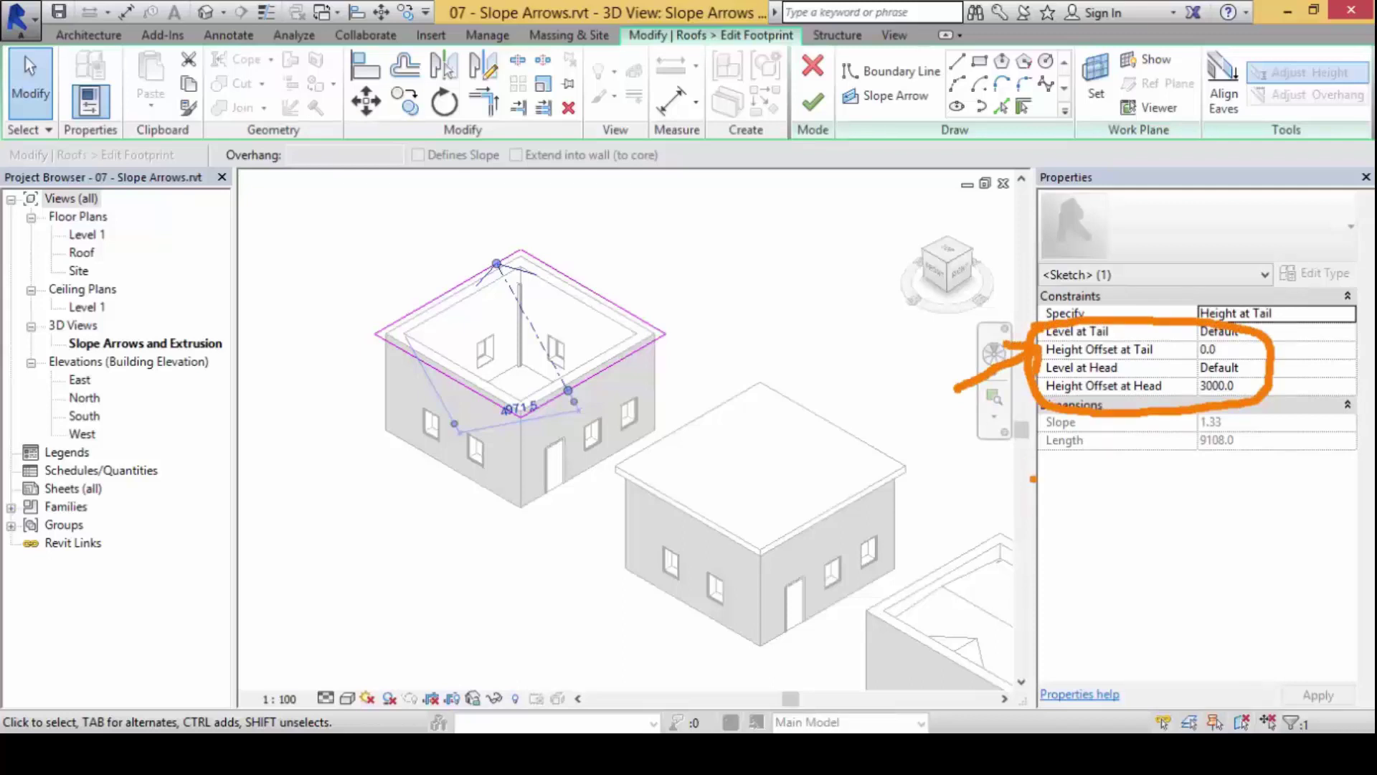
{"action": "mouse_move", "coordinate": [1228, 332]}
{"action": "left_mouse_down"}
{"action": "mouse_move", "coordinate": [1188, 348]}
{"action": "mouse_move", "coordinate": [1195, 365]}
{"action": "mouse_move", "coordinate": [1219, 371]}
{"action": "mouse_move", "coordinate": [1223, 340]}
{"action": "left_mouse_up"}
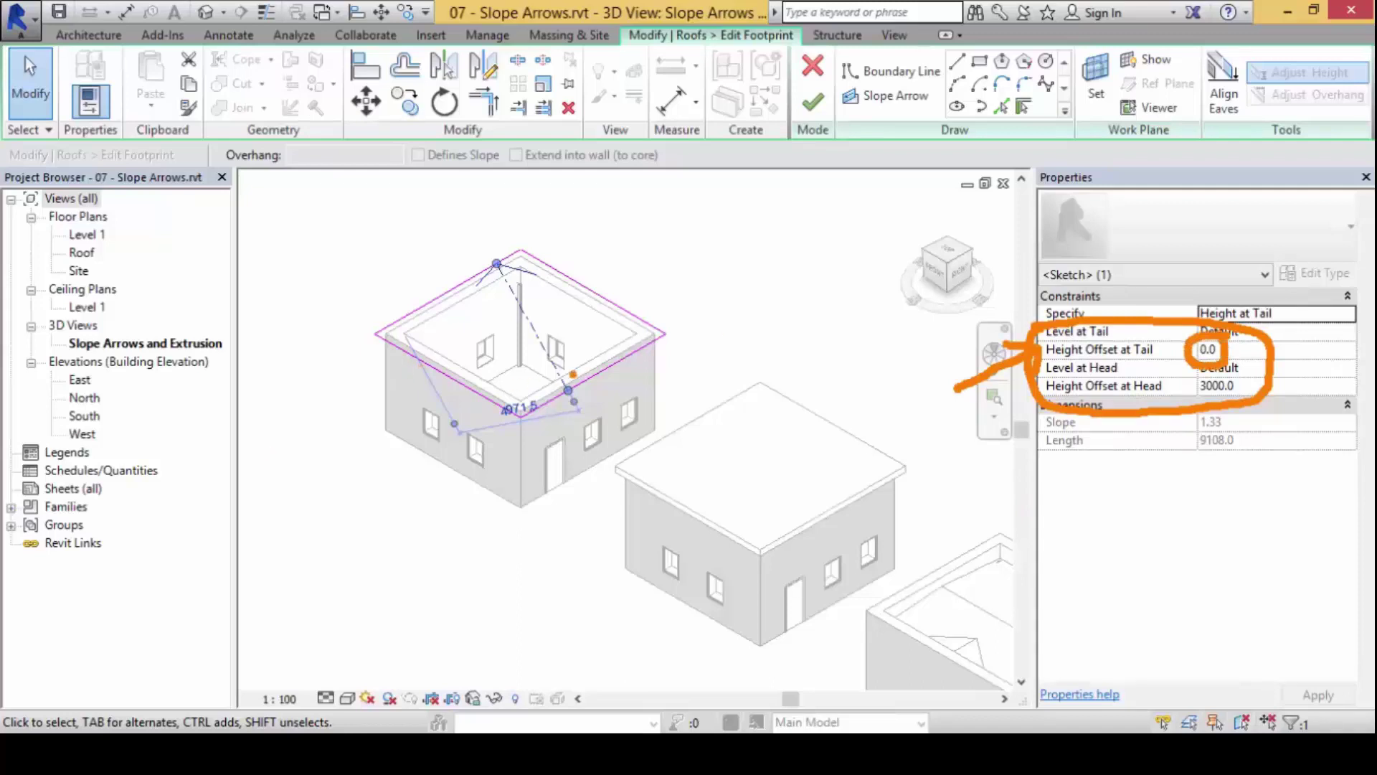
{"action": "mouse_move", "coordinate": [573, 374]}
{"action": "left_mouse_down"}
{"action": "mouse_move", "coordinate": [553, 406]}
{"action": "mouse_move", "coordinate": [578, 394]}
{"action": "left_mouse_up"}
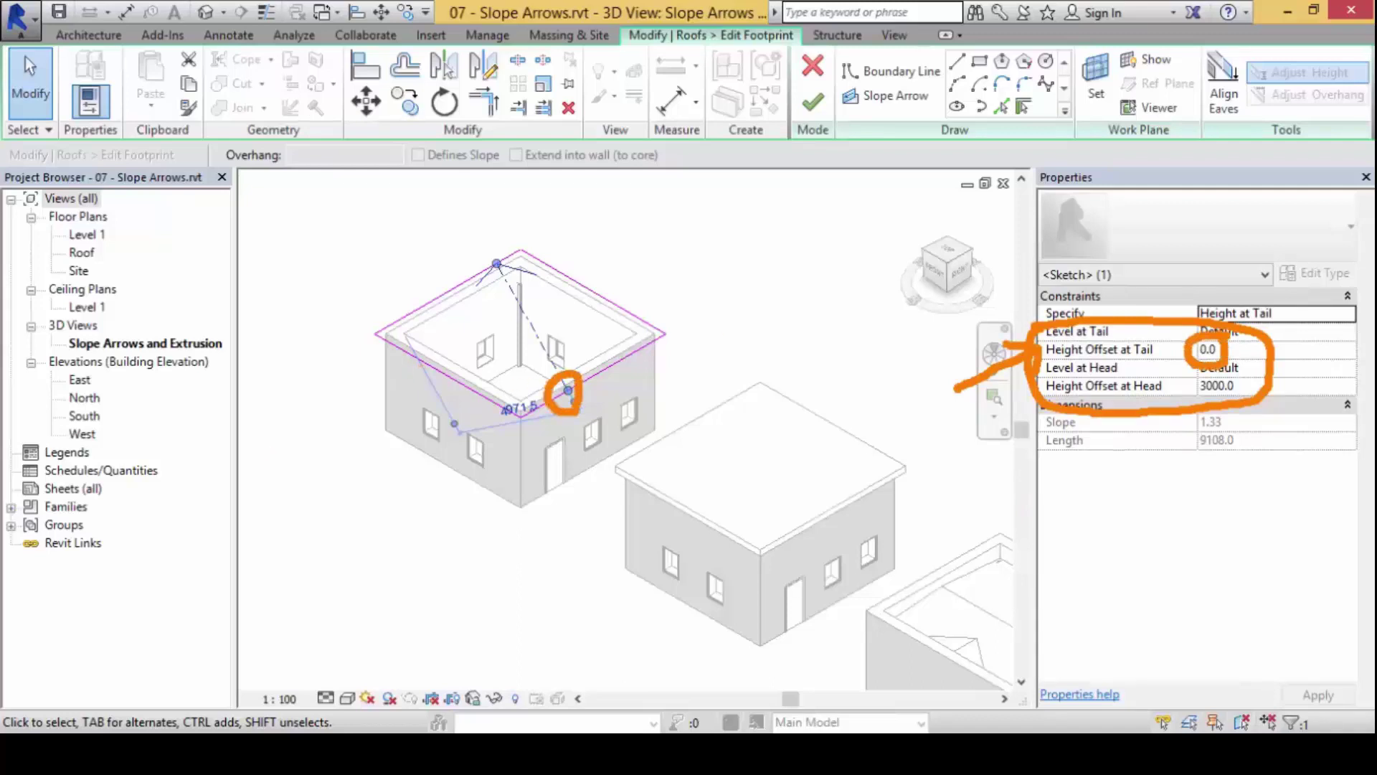
{"action": "left_click_drag", "start_coordinate": [1002, 444], "coordinate": [1034, 384]}
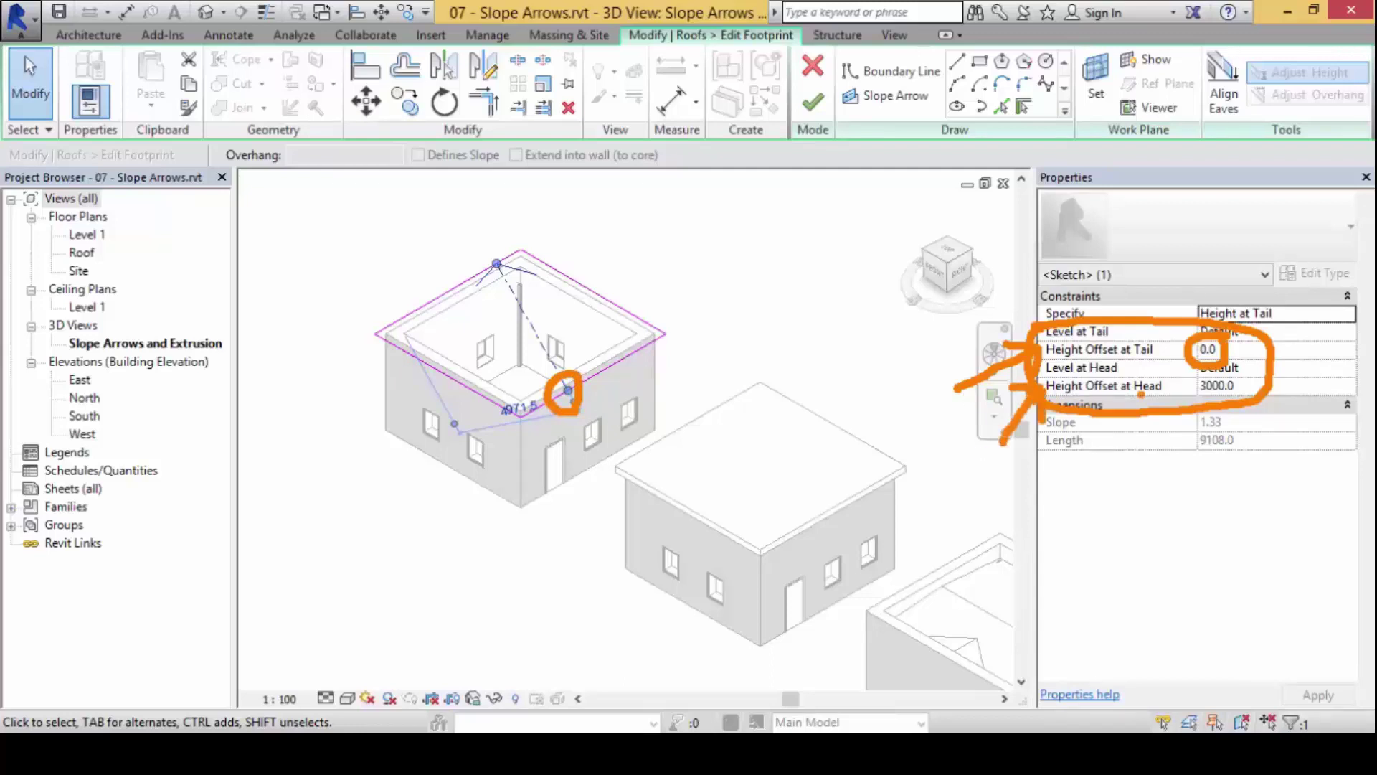
{"action": "mouse_move", "coordinate": [1141, 393]}
{"action": "left_mouse_down"}
{"action": "mouse_move", "coordinate": [1178, 388]}
{"action": "mouse_move", "coordinate": [1169, 376]}
{"action": "mouse_move", "coordinate": [1226, 390]}
{"action": "mouse_move", "coordinate": [1225, 351]}
{"action": "mouse_move", "coordinate": [1203, 397]}
{"action": "mouse_move", "coordinate": [1249, 389]}
{"action": "mouse_move", "coordinate": [1226, 370]}
{"action": "left_mouse_up"}
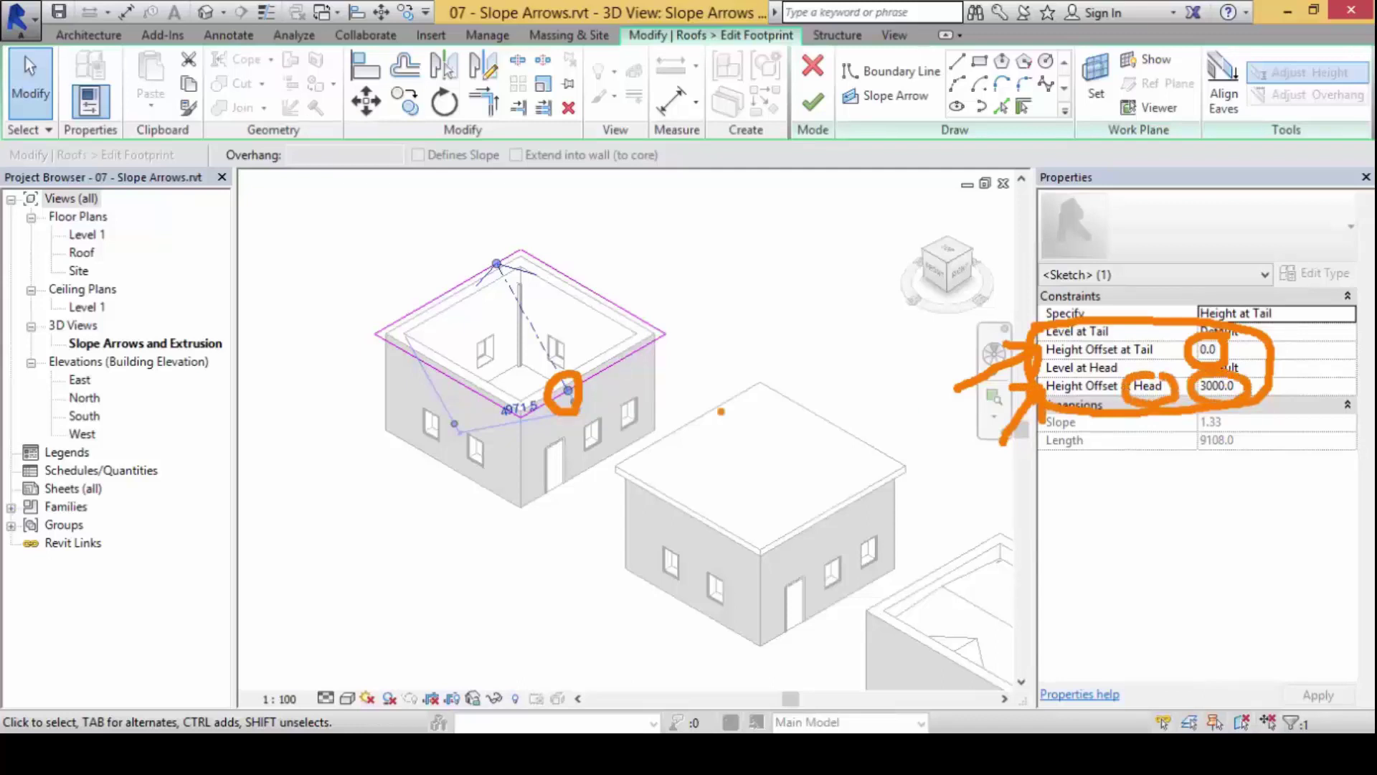
{"action": "mouse_move", "coordinate": [486, 250]}
{"action": "left_mouse_down"}
{"action": "mouse_move", "coordinate": [473, 274]}
{"action": "mouse_move", "coordinate": [518, 273]}
{"action": "mouse_move", "coordinate": [496, 242]}
{"action": "left_mouse_up"}
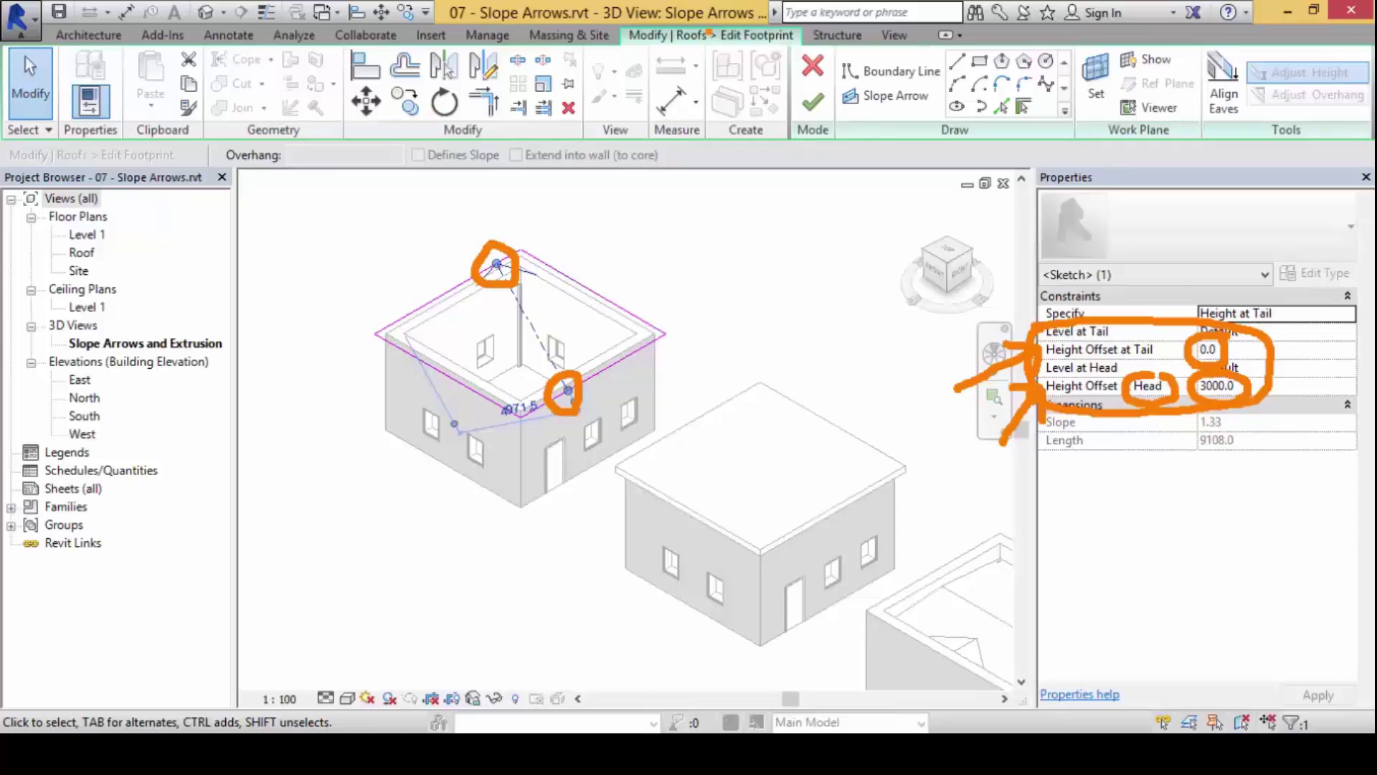
{"action": "key", "text": "Escape"}
Finish the sloped roof, then reopen its footprint and set the arrow's head offset to 6000
{"action": "left_click", "coordinate": [825, 111]}
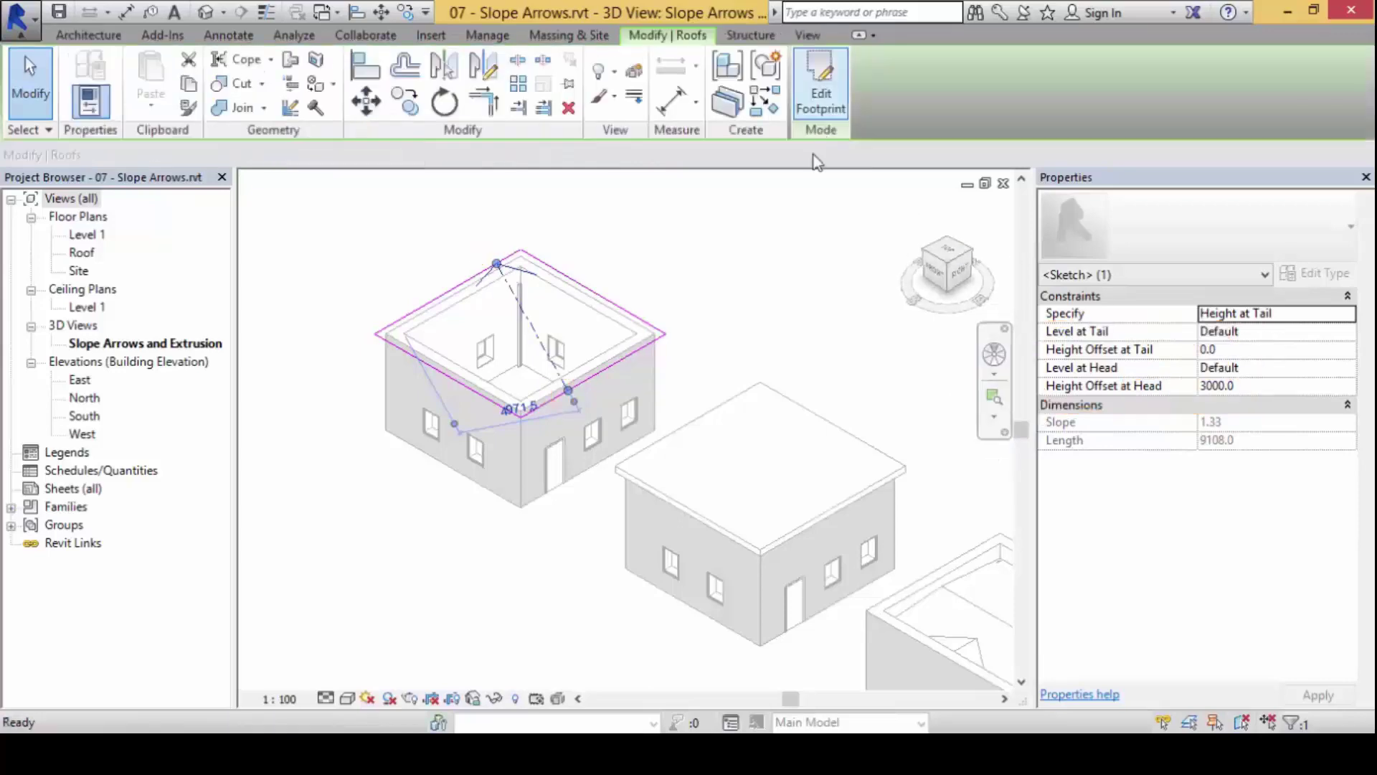
{"action": "middle_click_drag", "start_coordinate": [473, 626], "coordinate": [560, 461], "text": "shift"}
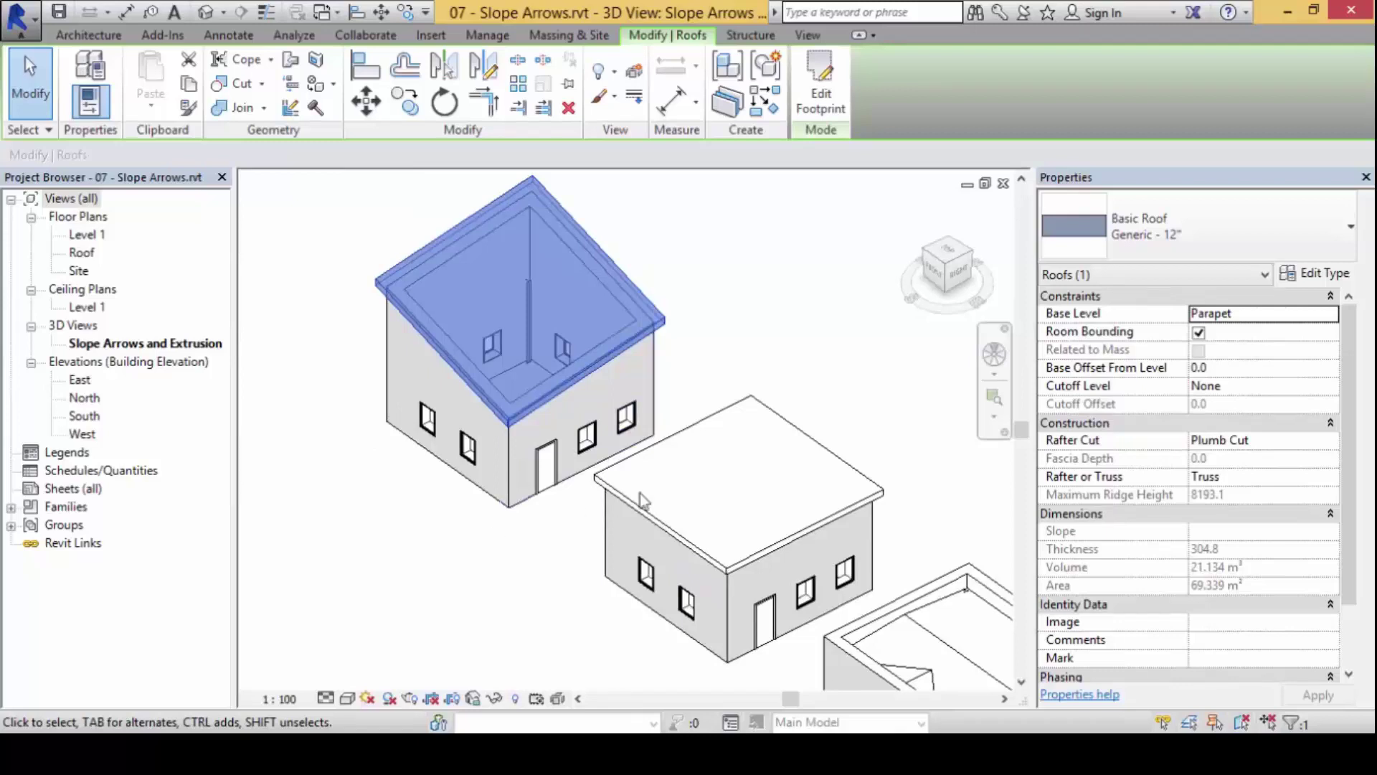
{"action": "left_click", "coordinate": [836, 96]}
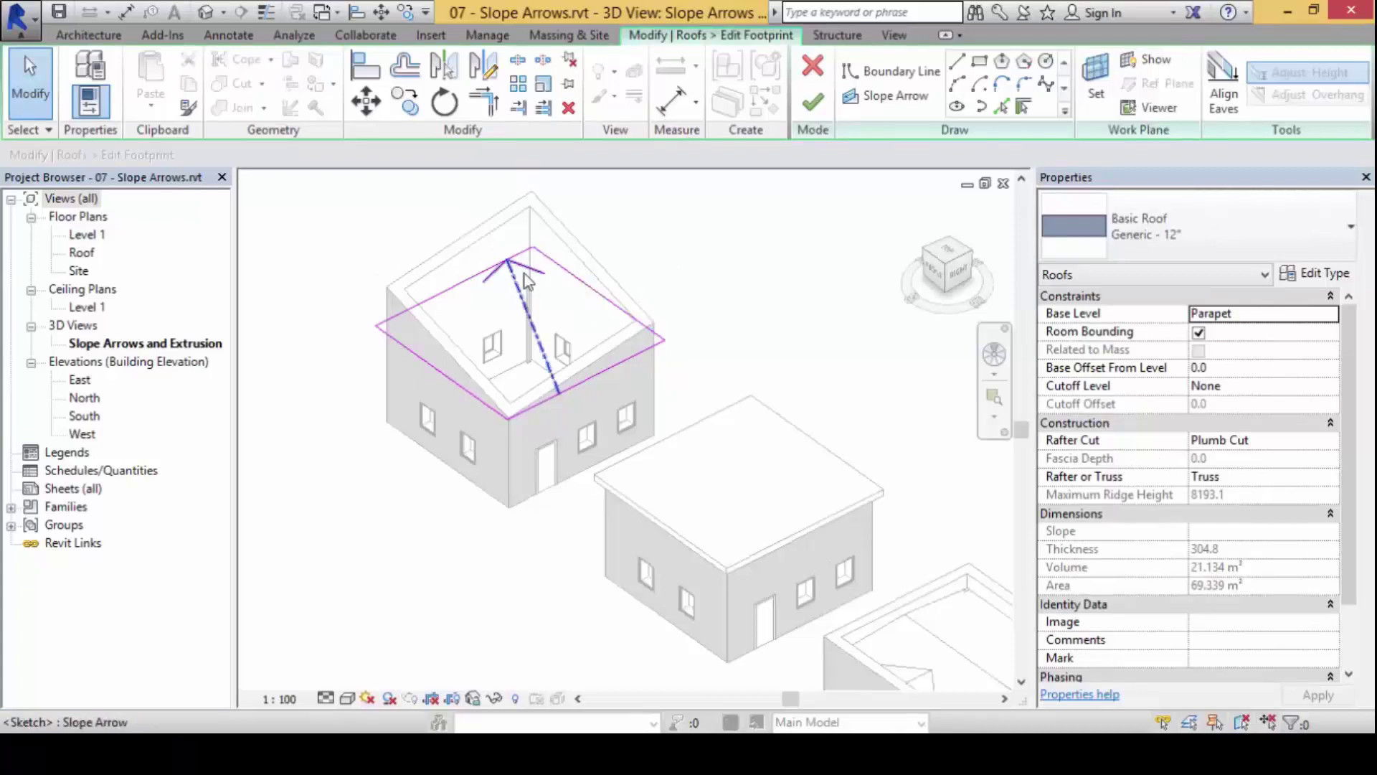
{"action": "left_click", "coordinate": [526, 283]}
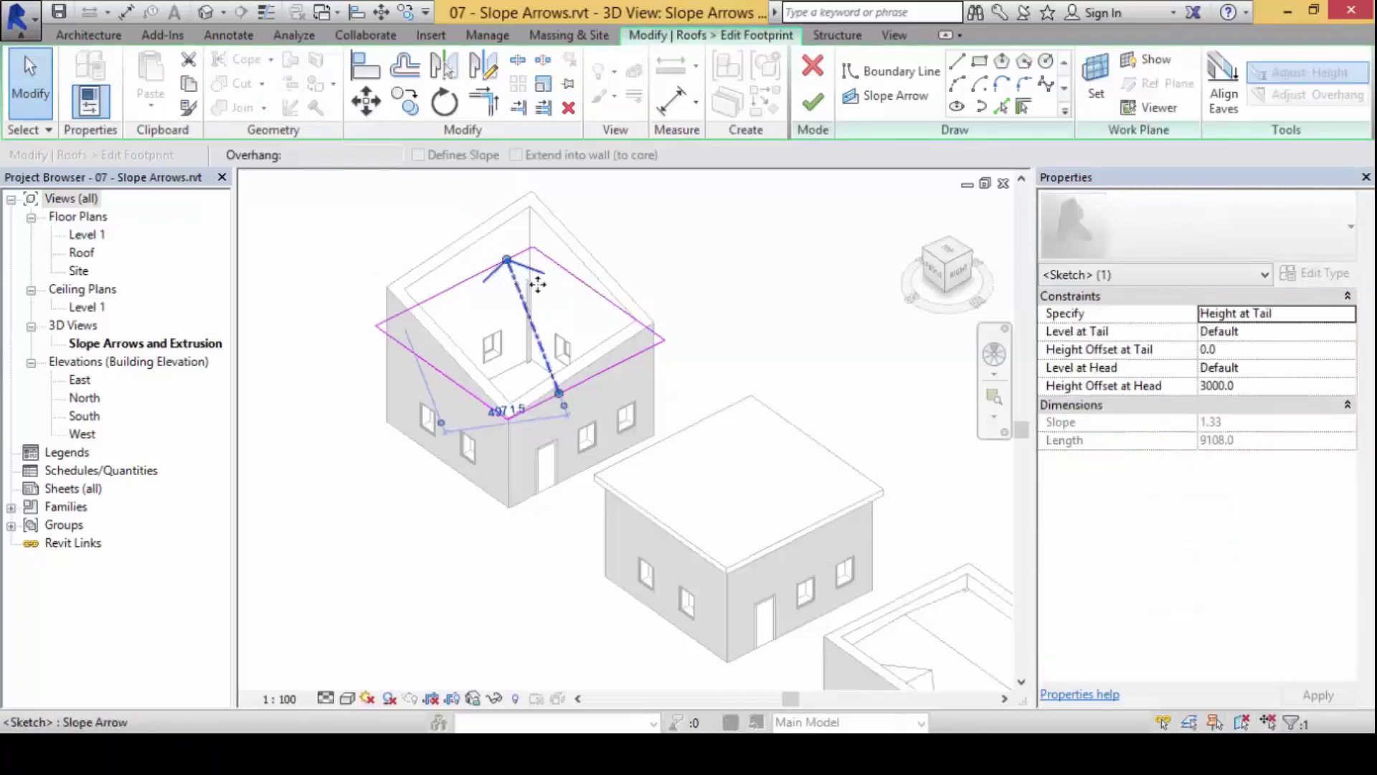
{"action": "key", "text": "Escape"}
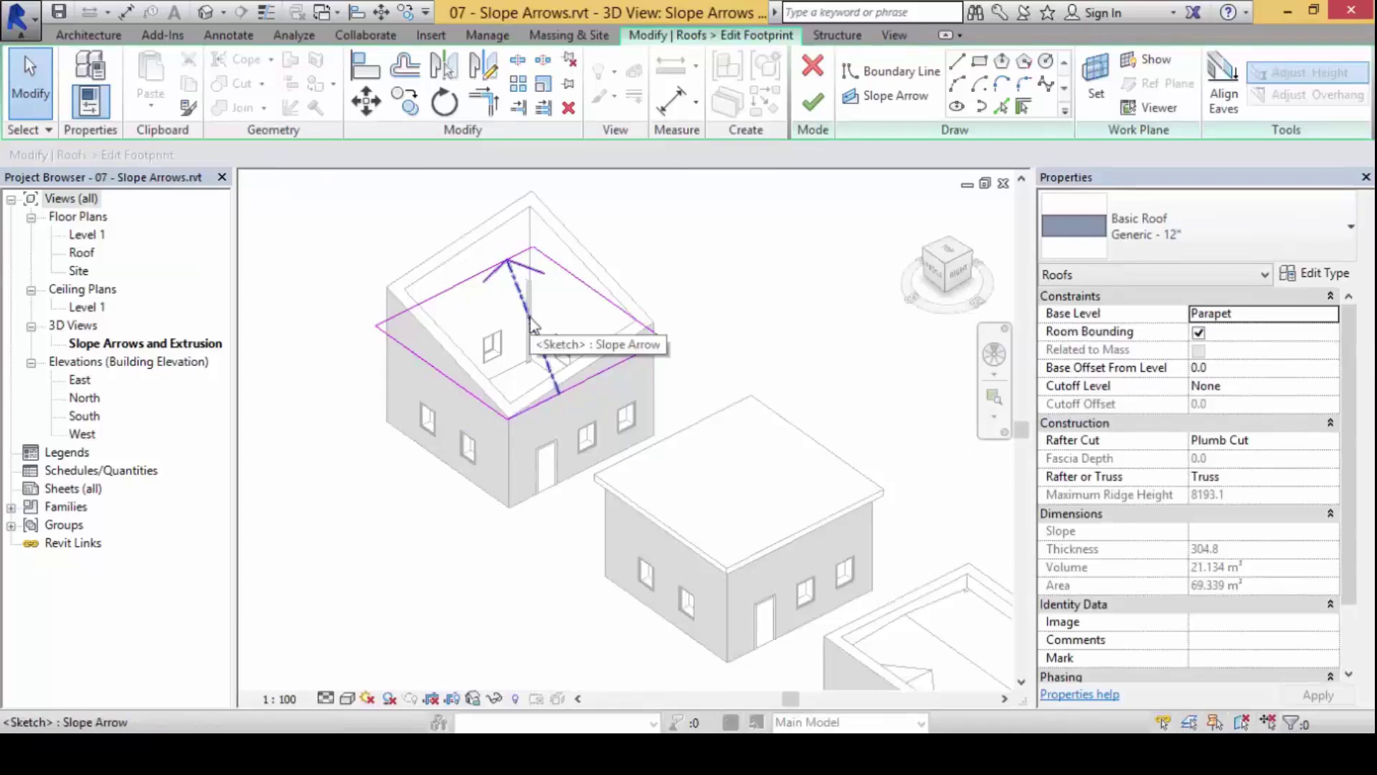
{"action": "left_click", "coordinate": [531, 324]}
{"action": "left_click", "coordinate": [1237, 388]}
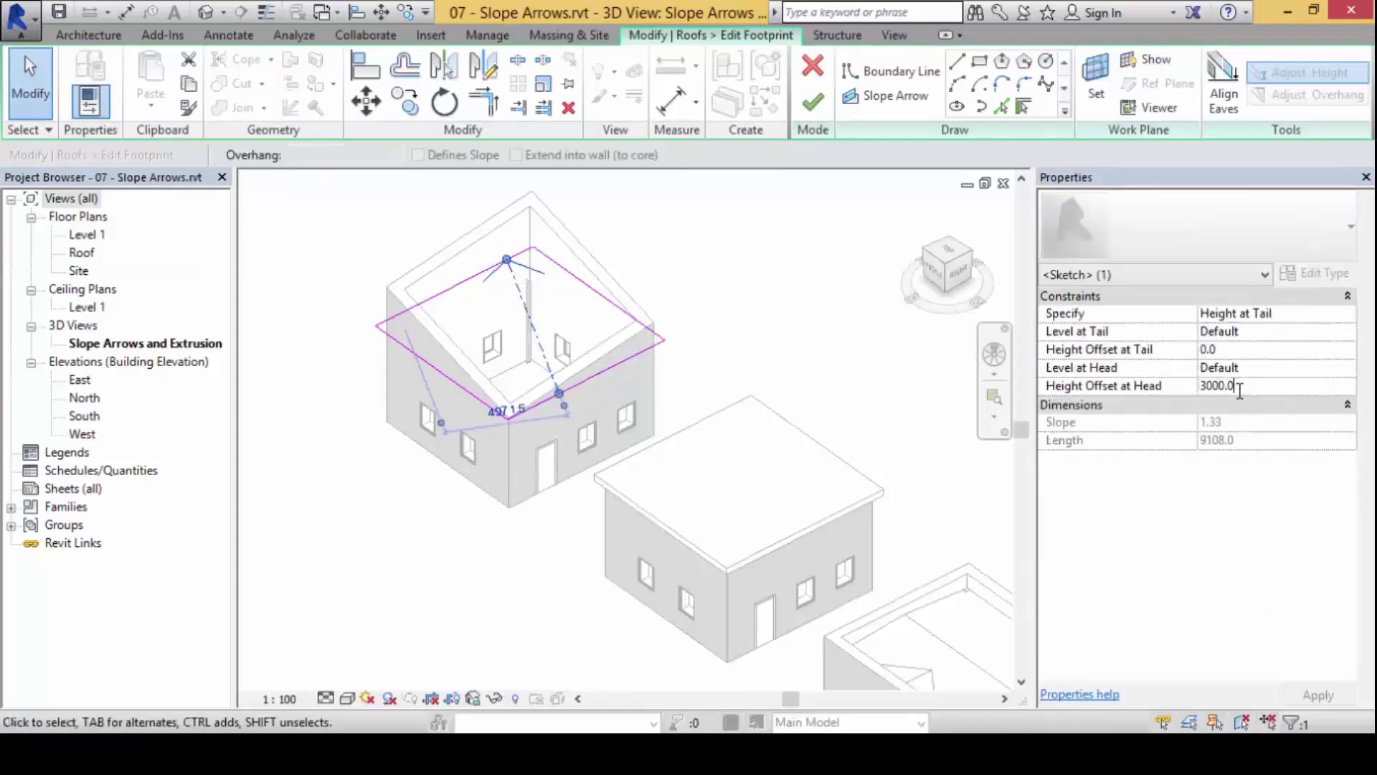
{"action": "type", "text": "6"}
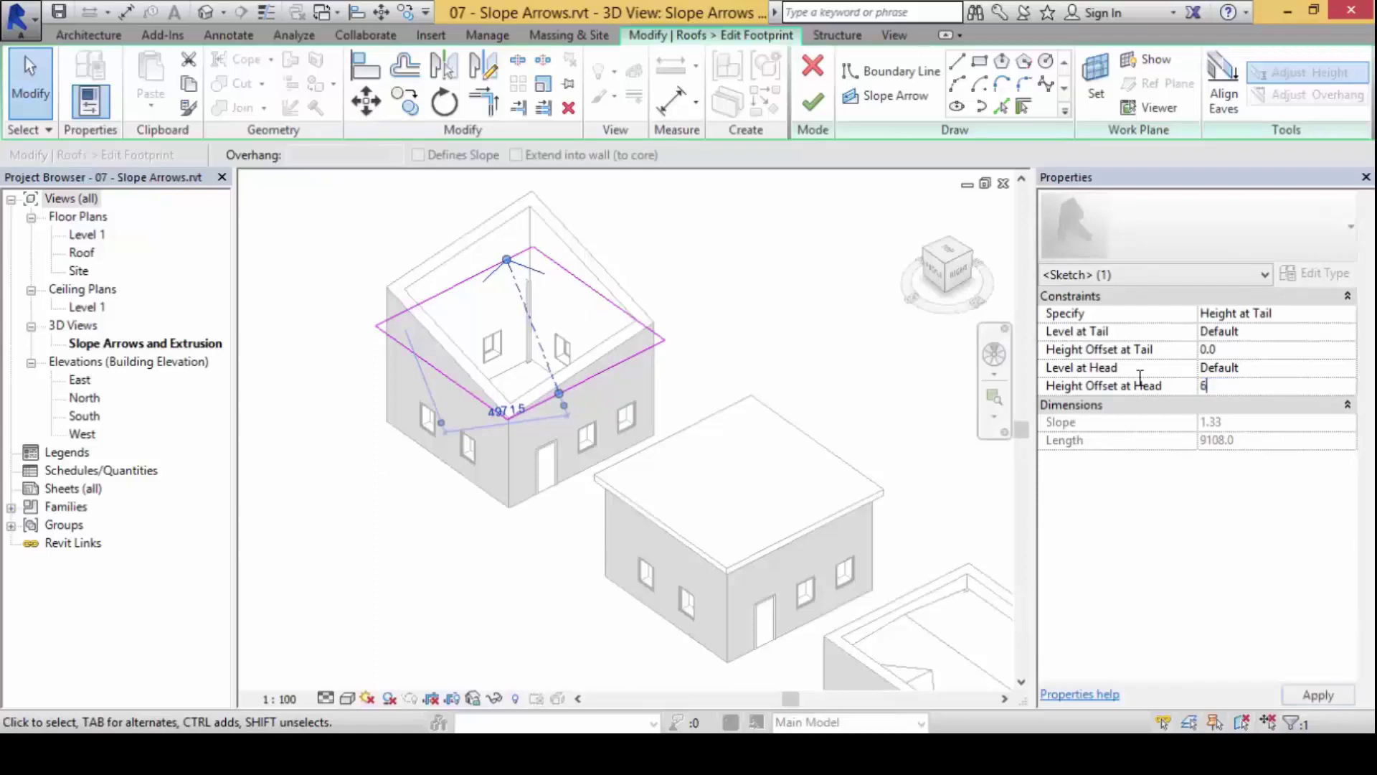
{"action": "type", "text": "000"}
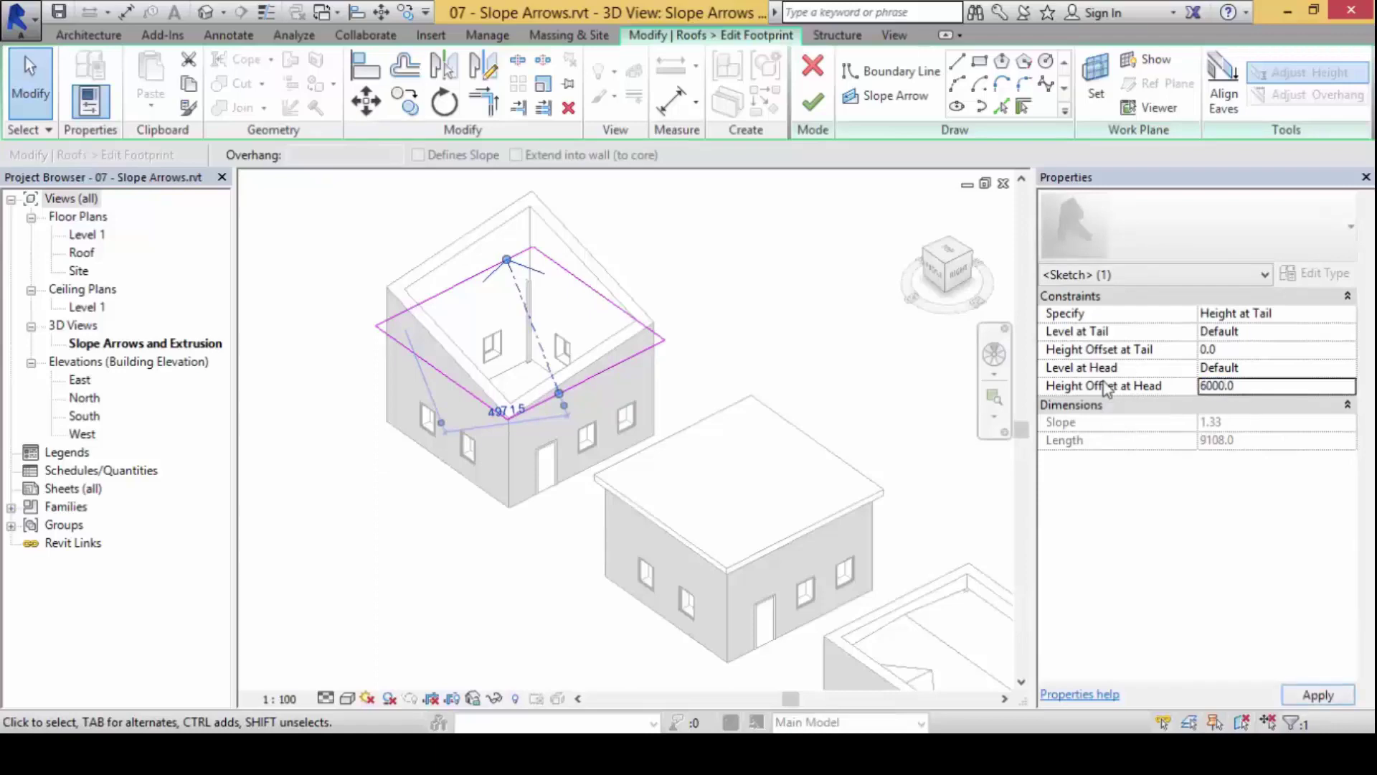
Apply the 6000 head offset, finish the footprint, and view the steeper roof from above
{"action": "left_click", "coordinate": [813, 102]}
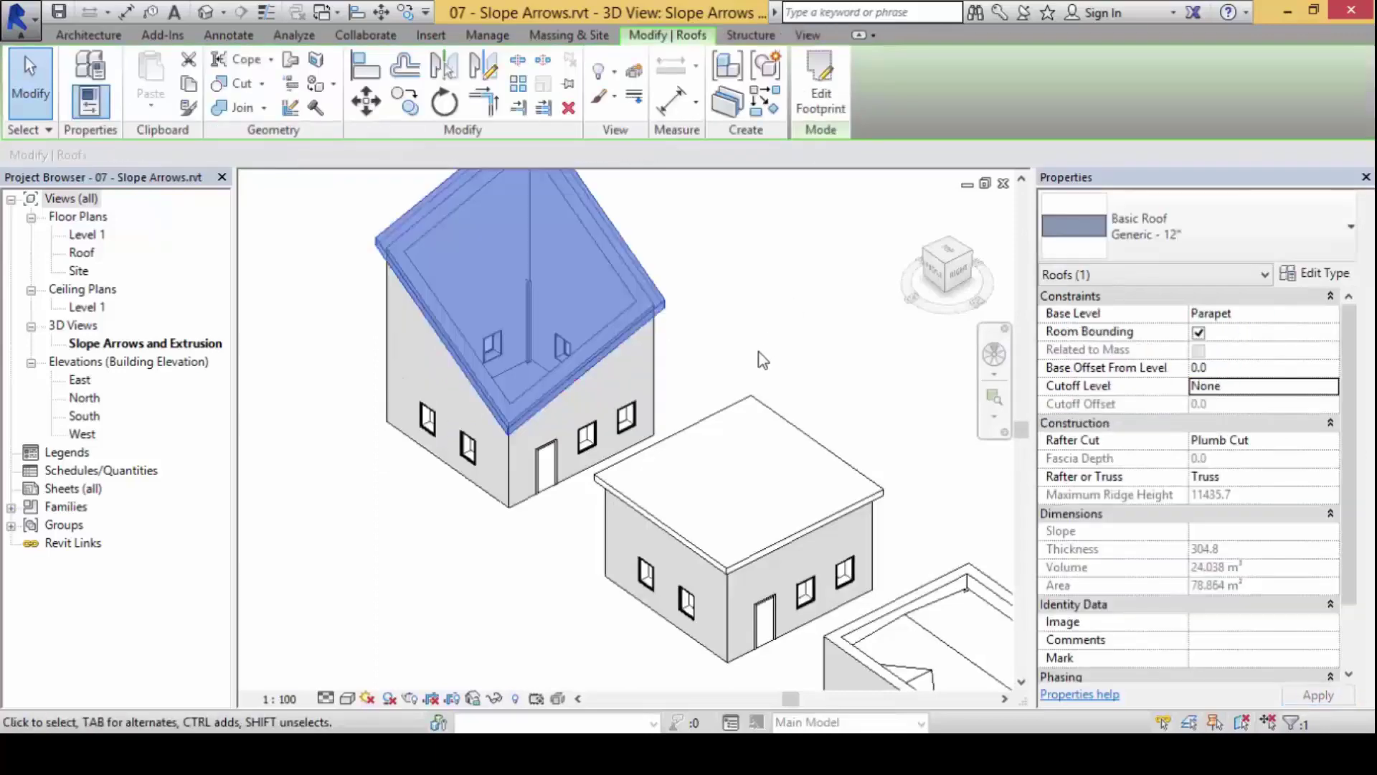
{"action": "left_click", "coordinate": [760, 357]}
{"action": "middle_click_drag", "start_coordinate": [430, 498], "coordinate": [571, 359], "text": "shift"}
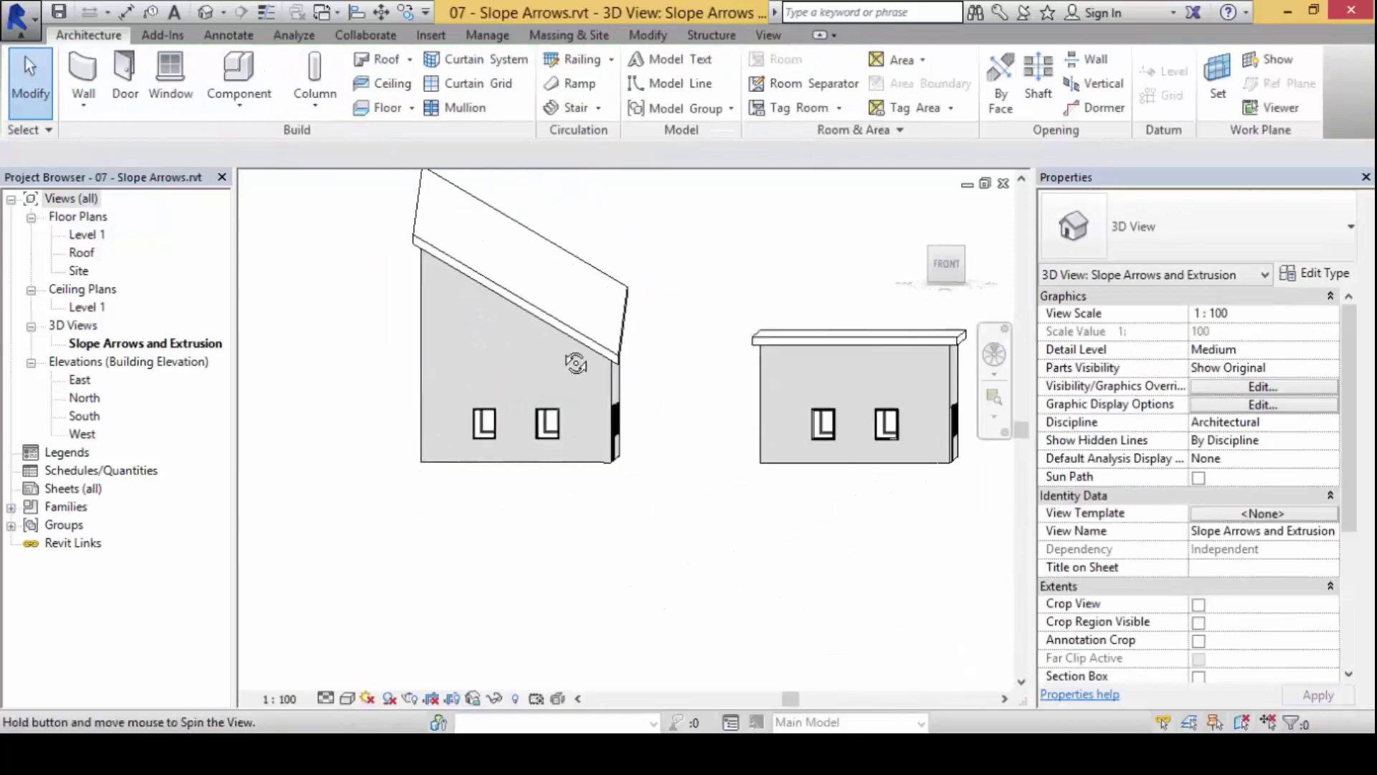
{"action": "scroll", "coordinate": [658, 400], "scroll_direction": "down", "scroll_amount": 2}
{"action": "middle_click_drag", "start_coordinate": [658, 399], "coordinate": [687, 528], "text": "shift"}
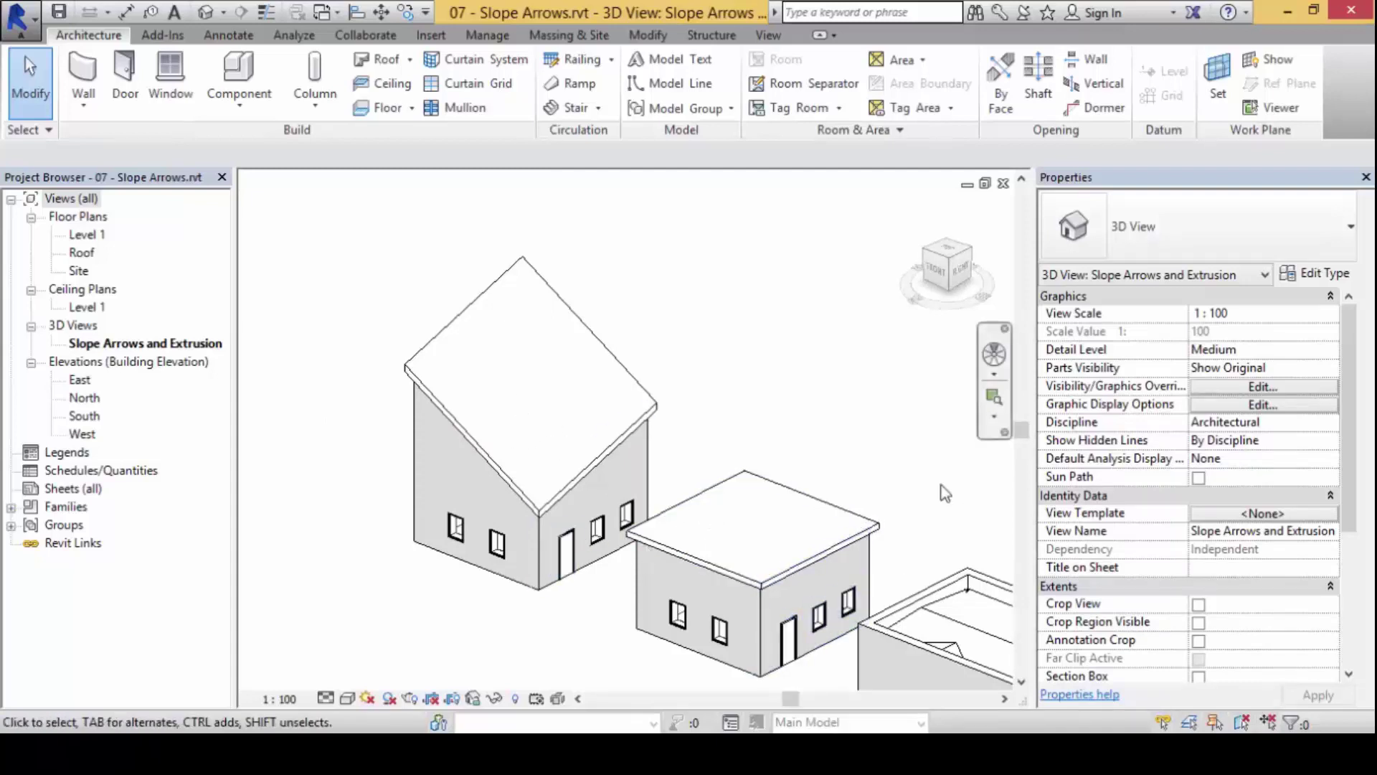
Bring the middle house into a close, near eye-level view
{"action": "middle_click_drag", "start_coordinate": [881, 479], "coordinate": [789, 398]}
{"action": "middle_click_drag", "start_coordinate": [689, 326], "coordinate": [739, 456]}
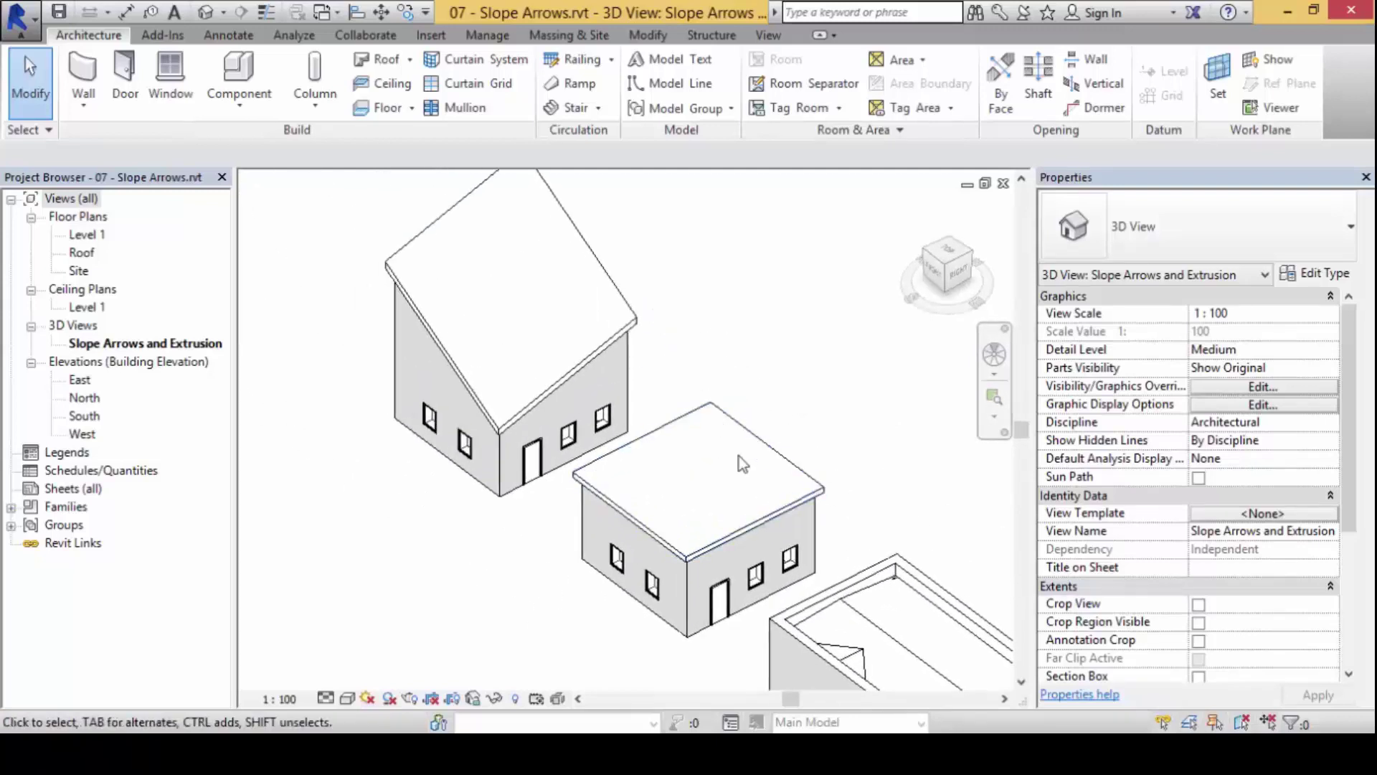
{"action": "middle_click_drag", "start_coordinate": [652, 475], "coordinate": [628, 494], "text": "shift"}
{"action": "scroll", "coordinate": [629, 495], "scroll_direction": "up", "scroll_amount": 3}
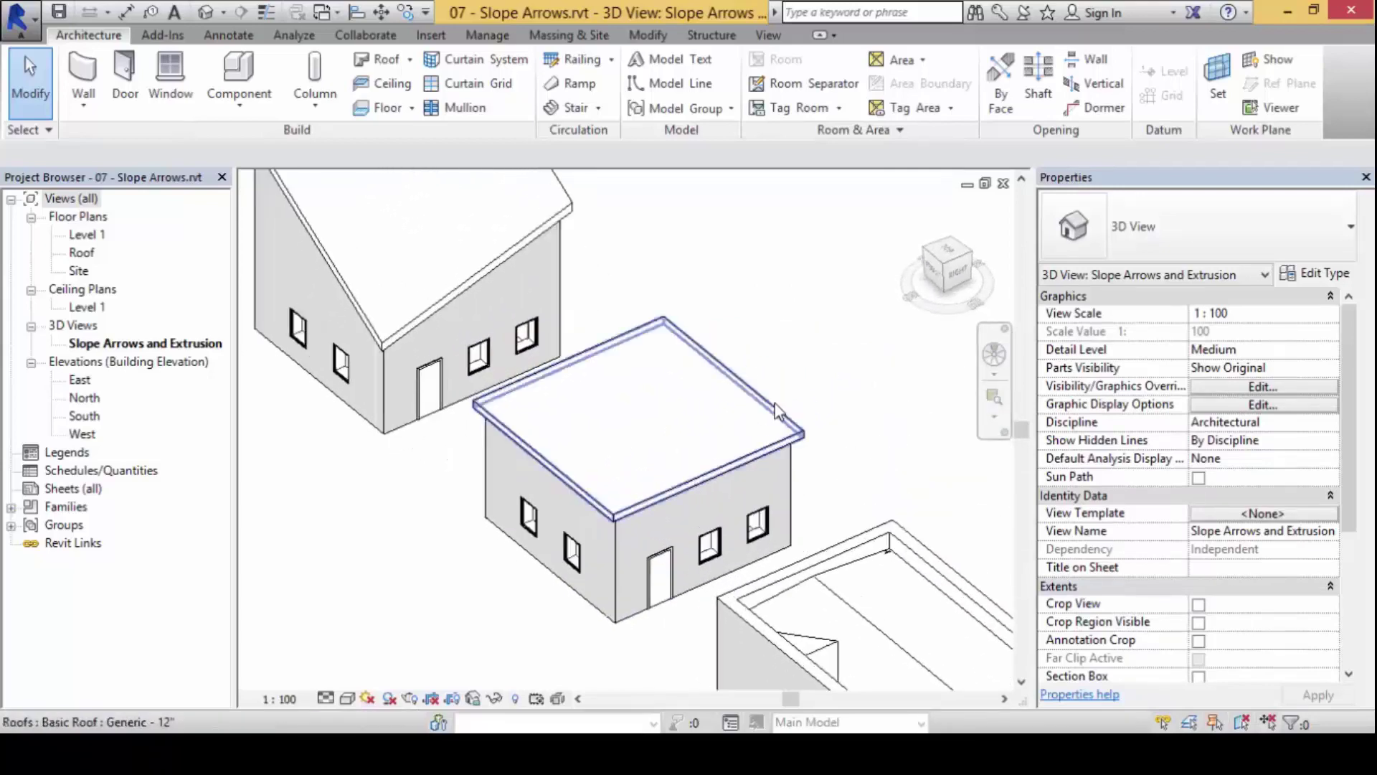
In the middle house's roof footprint, draw a first slope arrow from the roof edge
{"action": "left_click", "coordinate": [775, 423]}
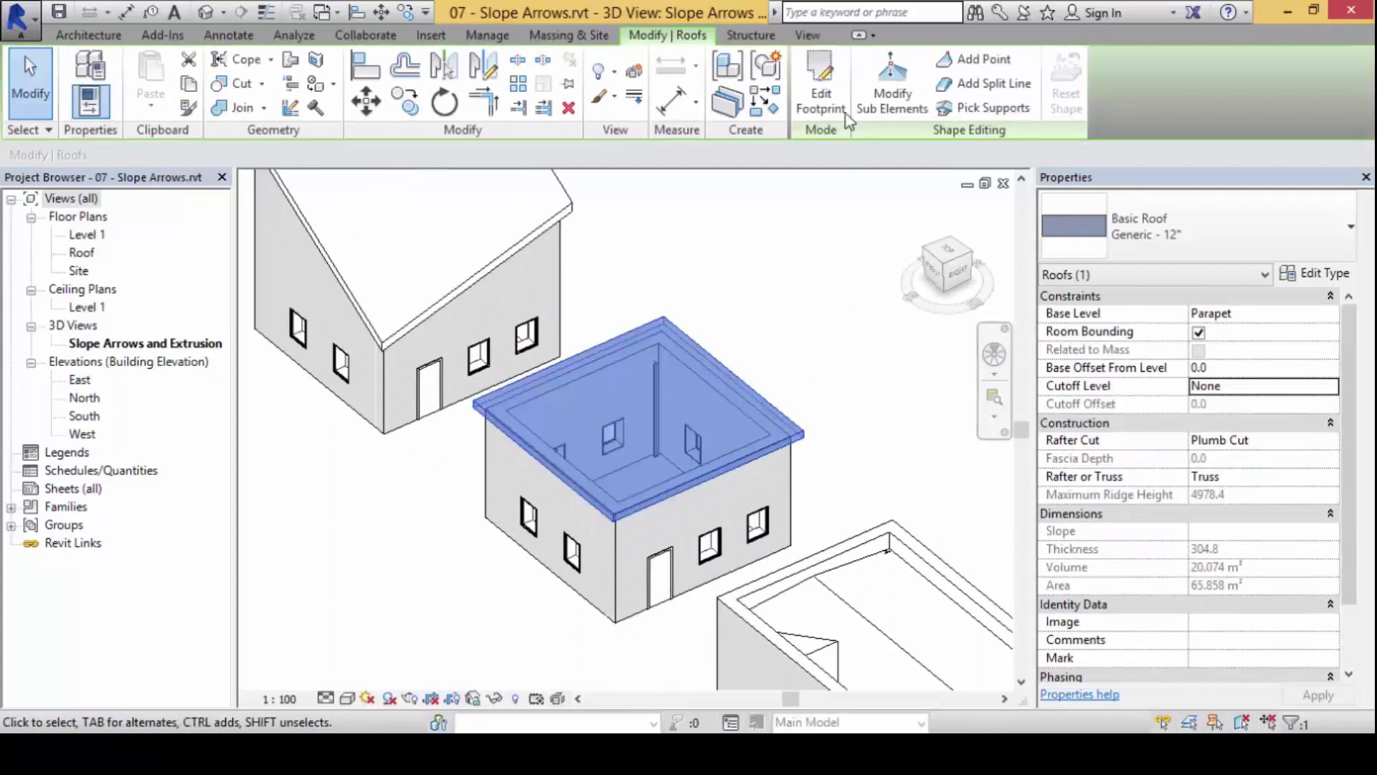
{"action": "left_click", "coordinate": [836, 87]}
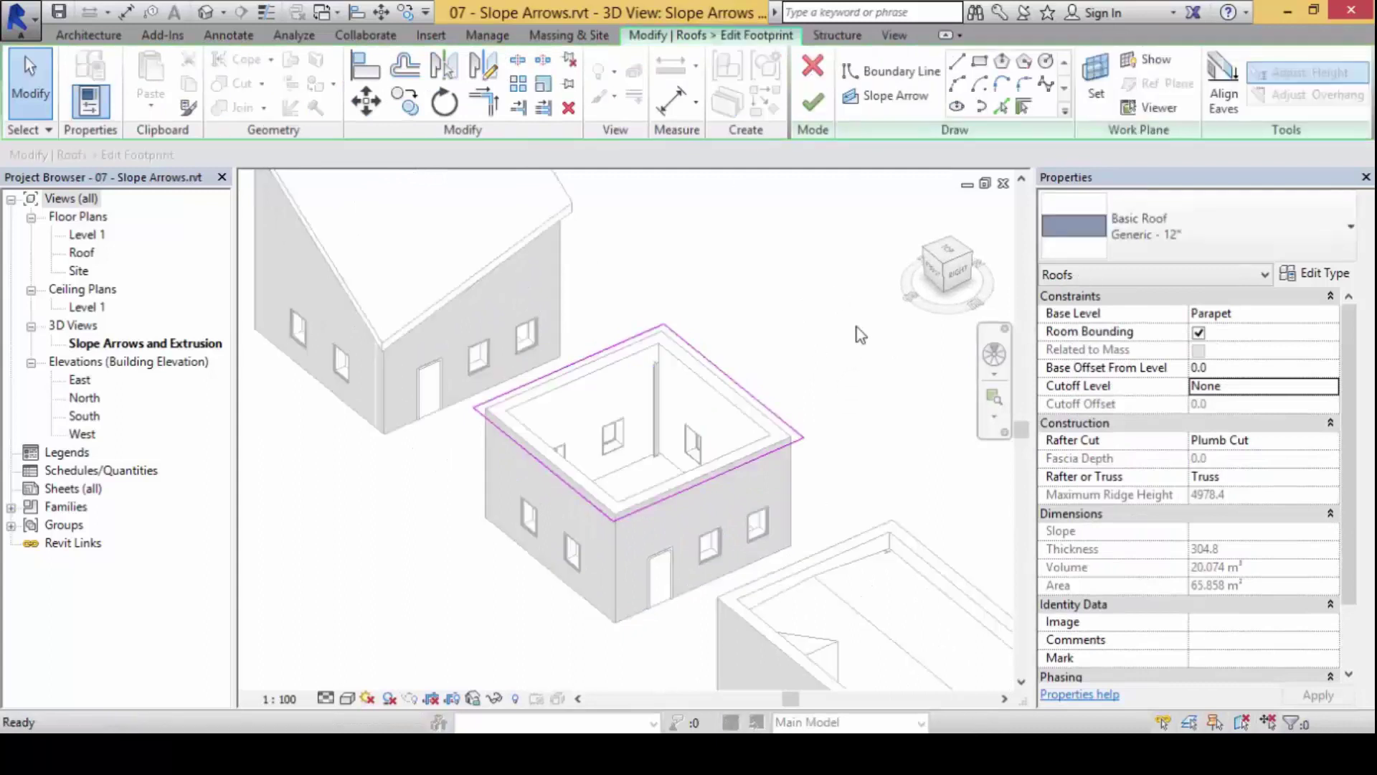
{"action": "left_click", "coordinate": [885, 105]}
{"action": "scroll", "coordinate": [714, 310], "scroll_direction": "up", "scroll_amount": 2}
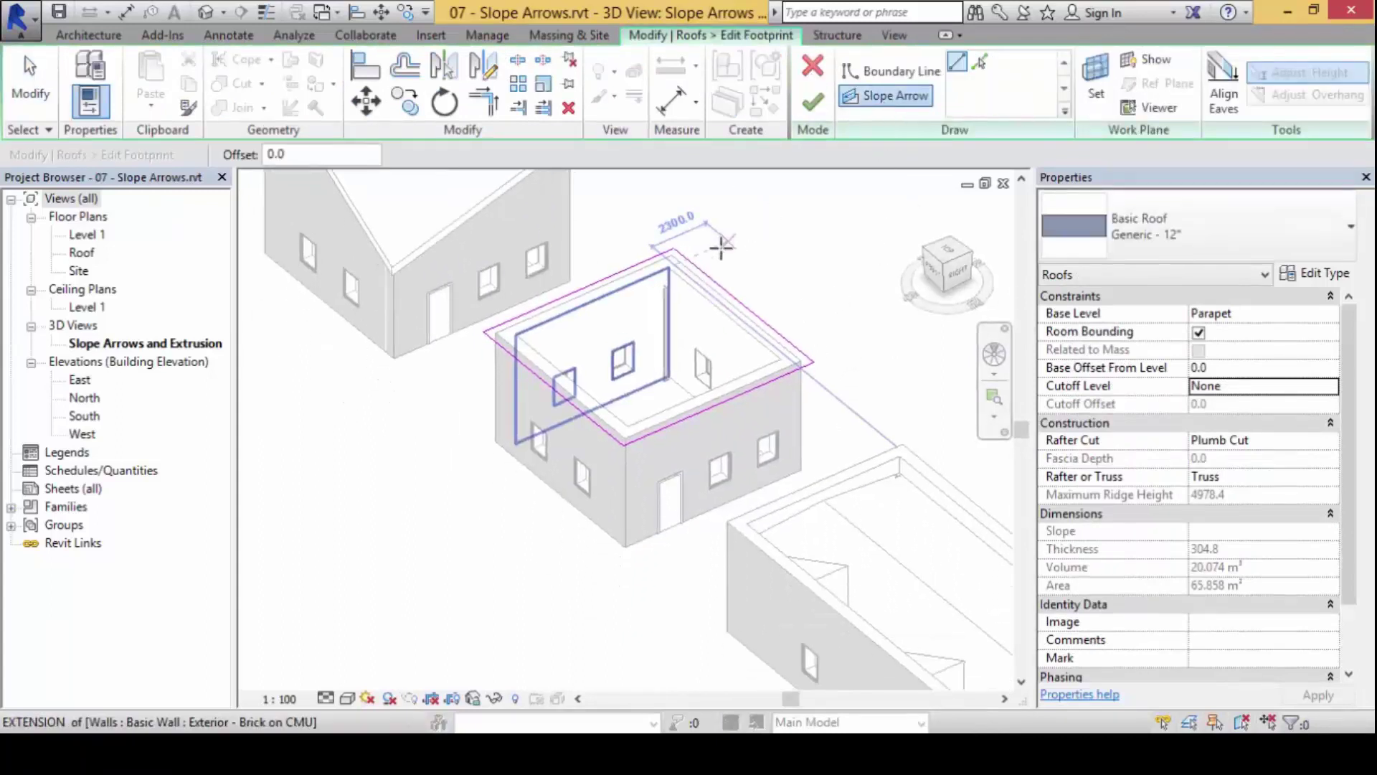
{"action": "left_click", "coordinate": [710, 288]}
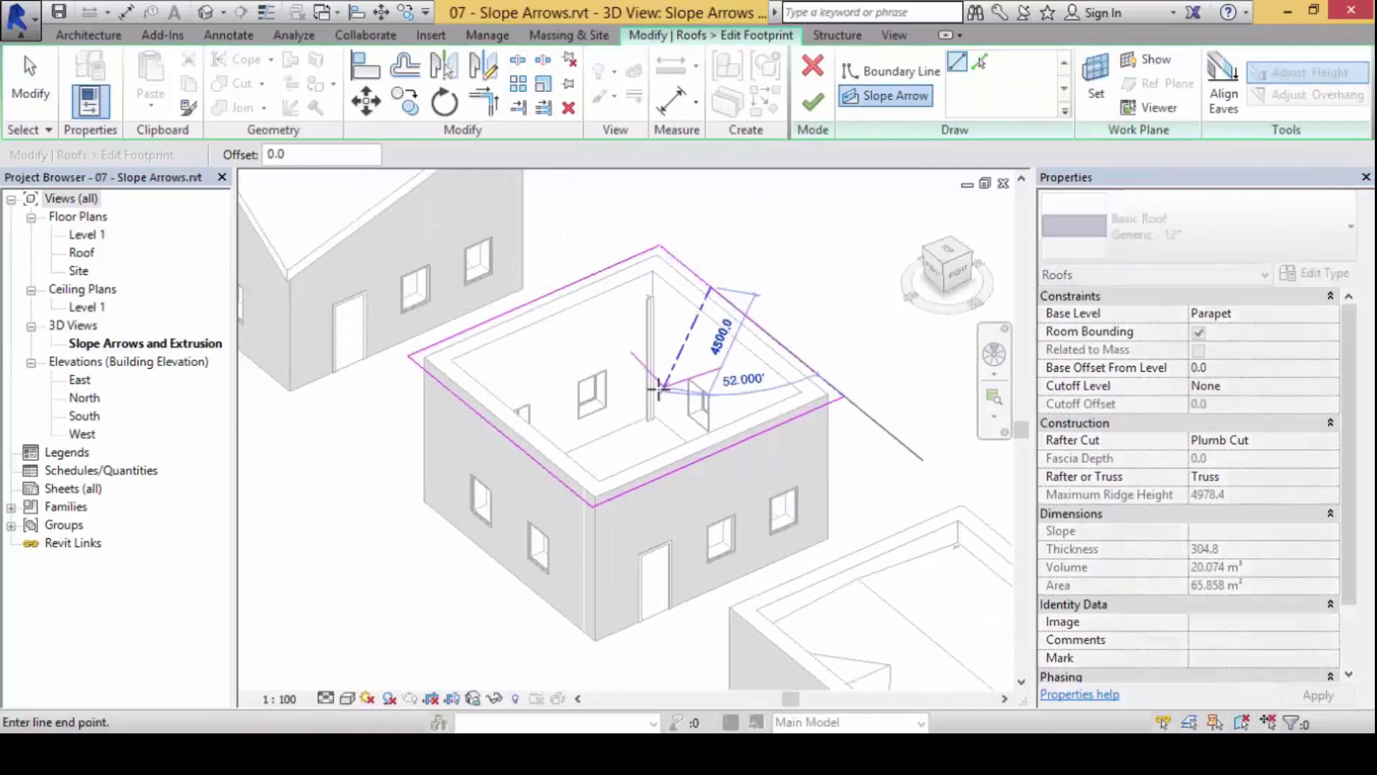
{"action": "left_click", "coordinate": [641, 406]}
{"action": "key", "text": "Escape"}
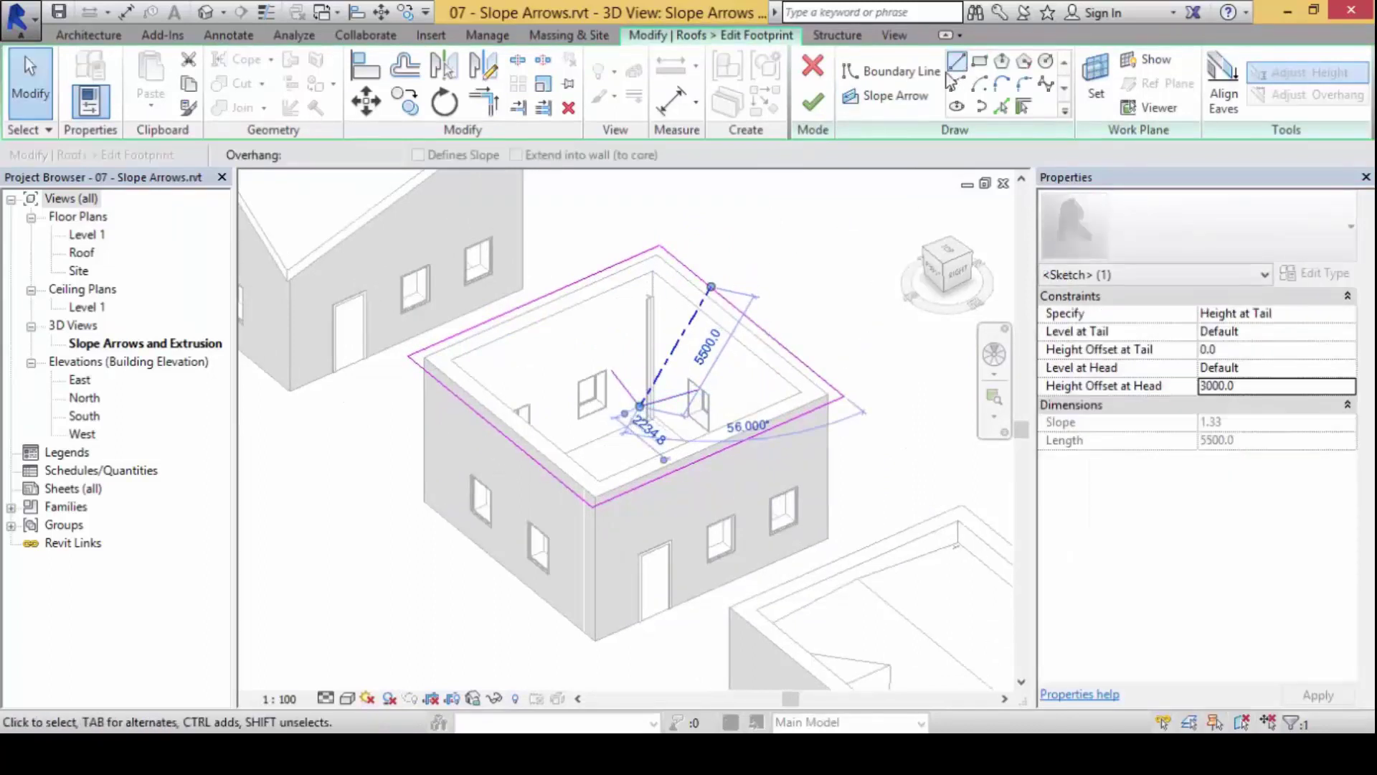
Draw a second slope arrow from the left roof edge to the first arrow's head
{"action": "key", "text": "Return"}
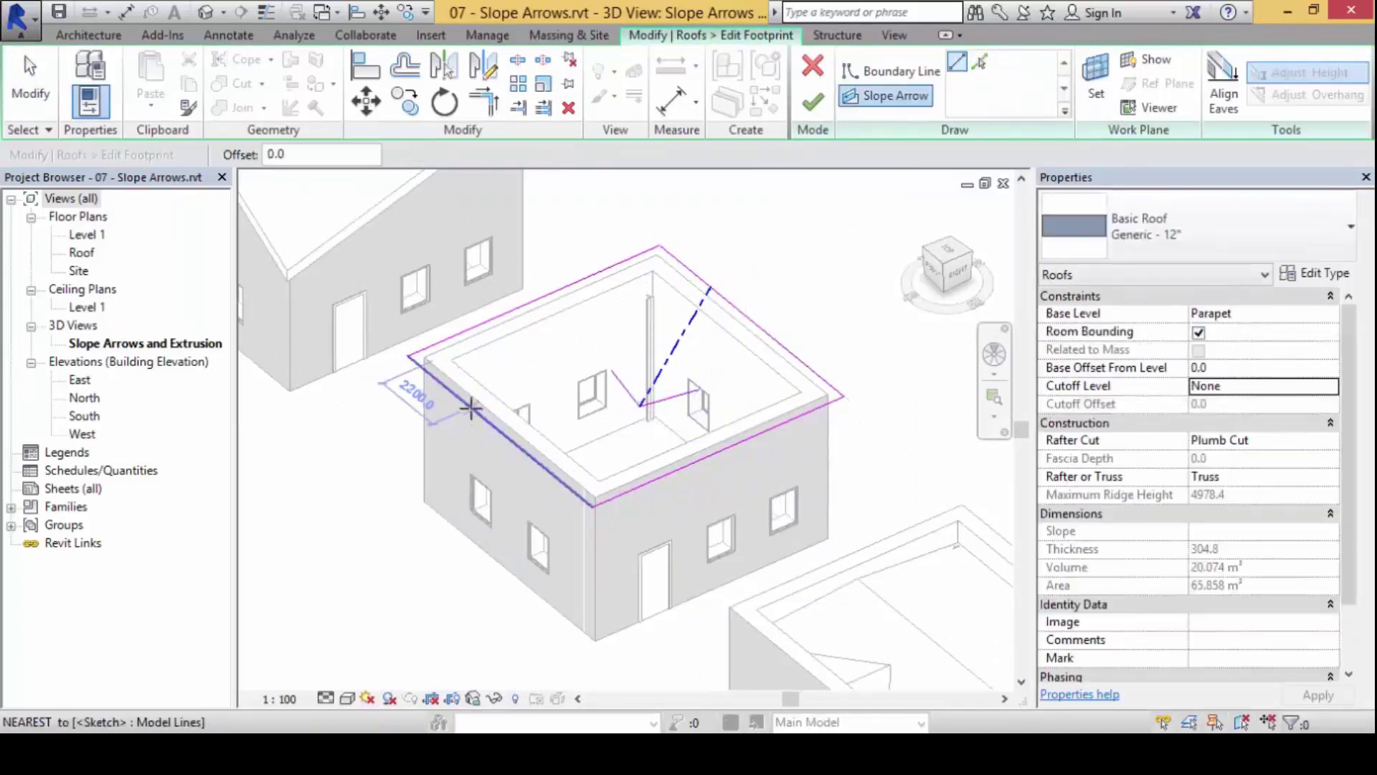
{"action": "left_click", "coordinate": [471, 406]}
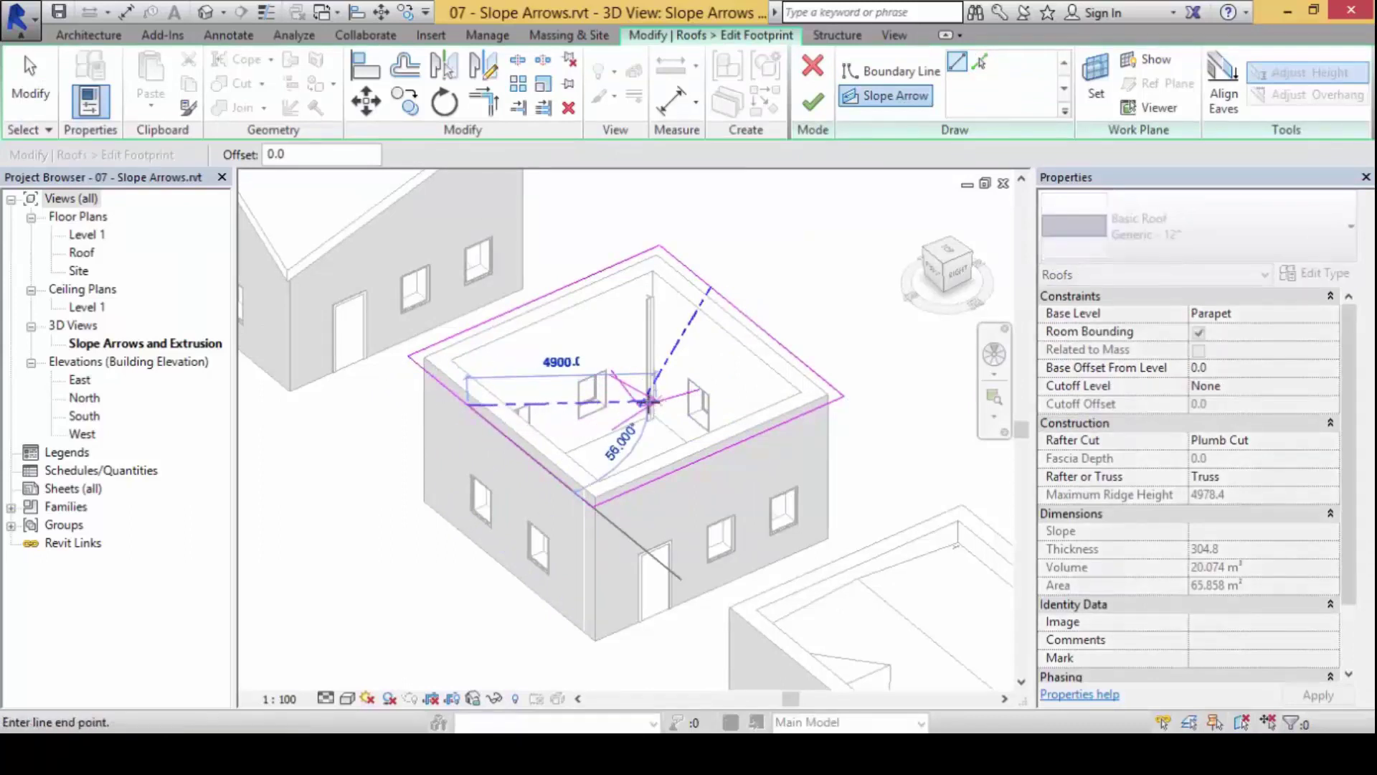
{"action": "left_click", "coordinate": [640, 406]}
{"action": "key", "text": "Escape"}
{"action": "middle_click_drag", "start_coordinate": [818, 445], "coordinate": [819, 495], "text": "shift"}
{"action": "middle_click_drag", "start_coordinate": [804, 418], "coordinate": [808, 323], "text": "shift"}
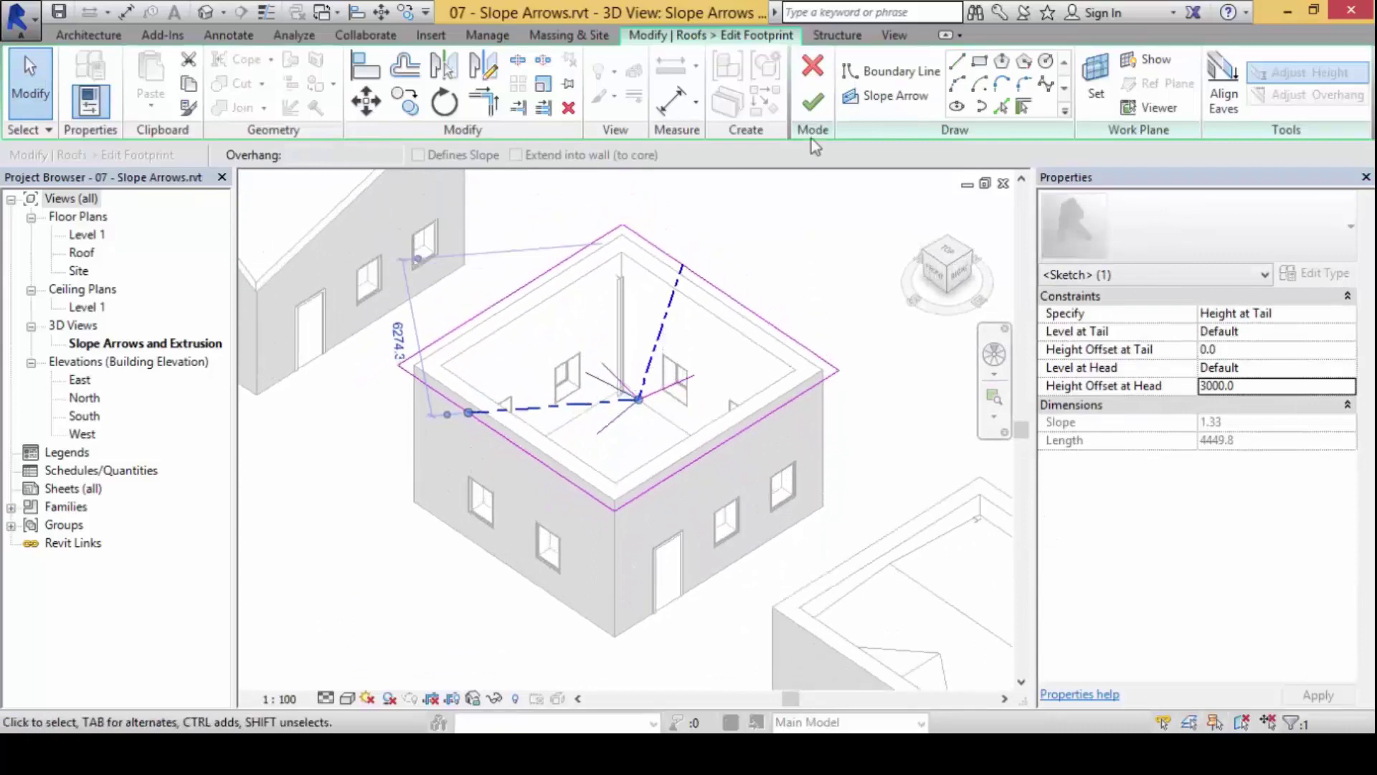
Finish the footprint and orbit around the middle house's new gabled roof
{"action": "left_click", "coordinate": [812, 107]}
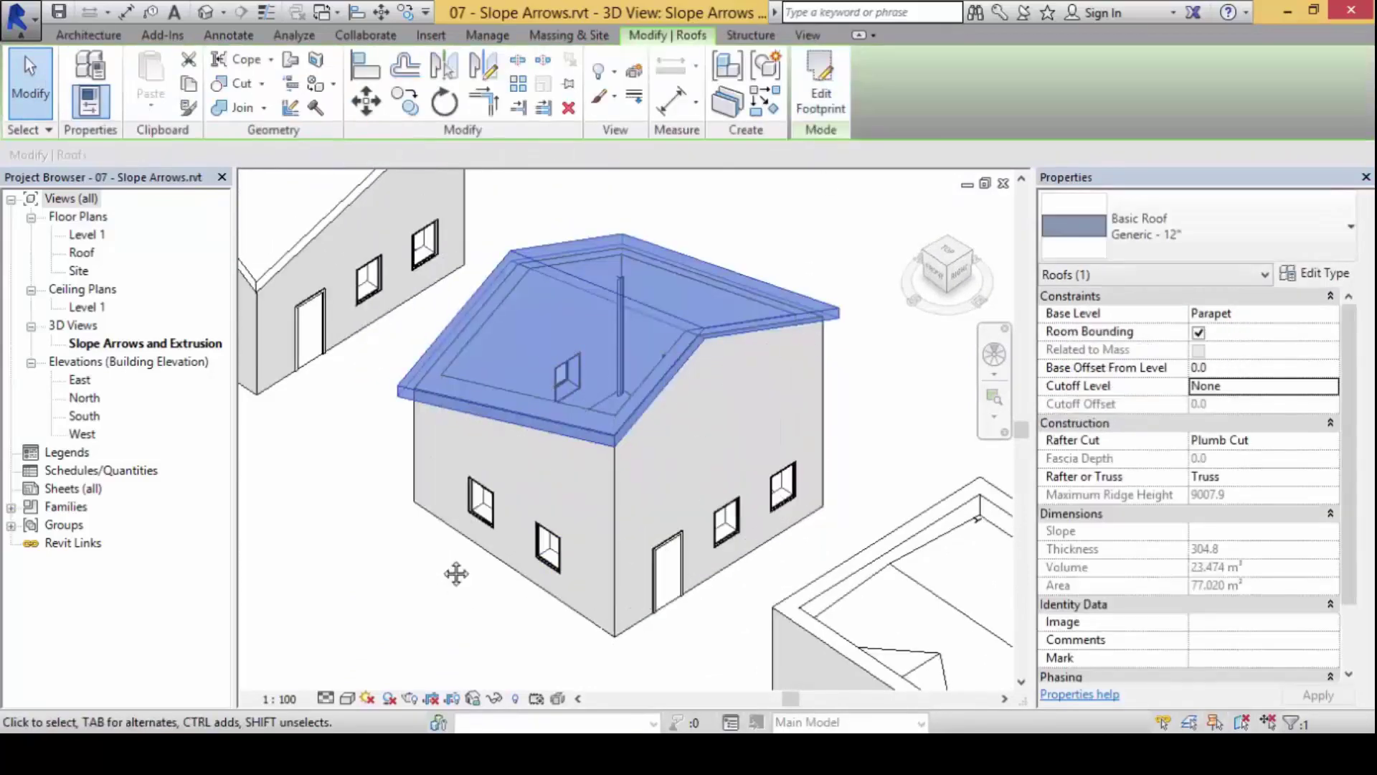
{"action": "middle_click_drag", "start_coordinate": [454, 571], "coordinate": [698, 574], "text": "shift"}
{"action": "middle_click_drag", "start_coordinate": [428, 517], "coordinate": [606, 595], "text": "shift"}
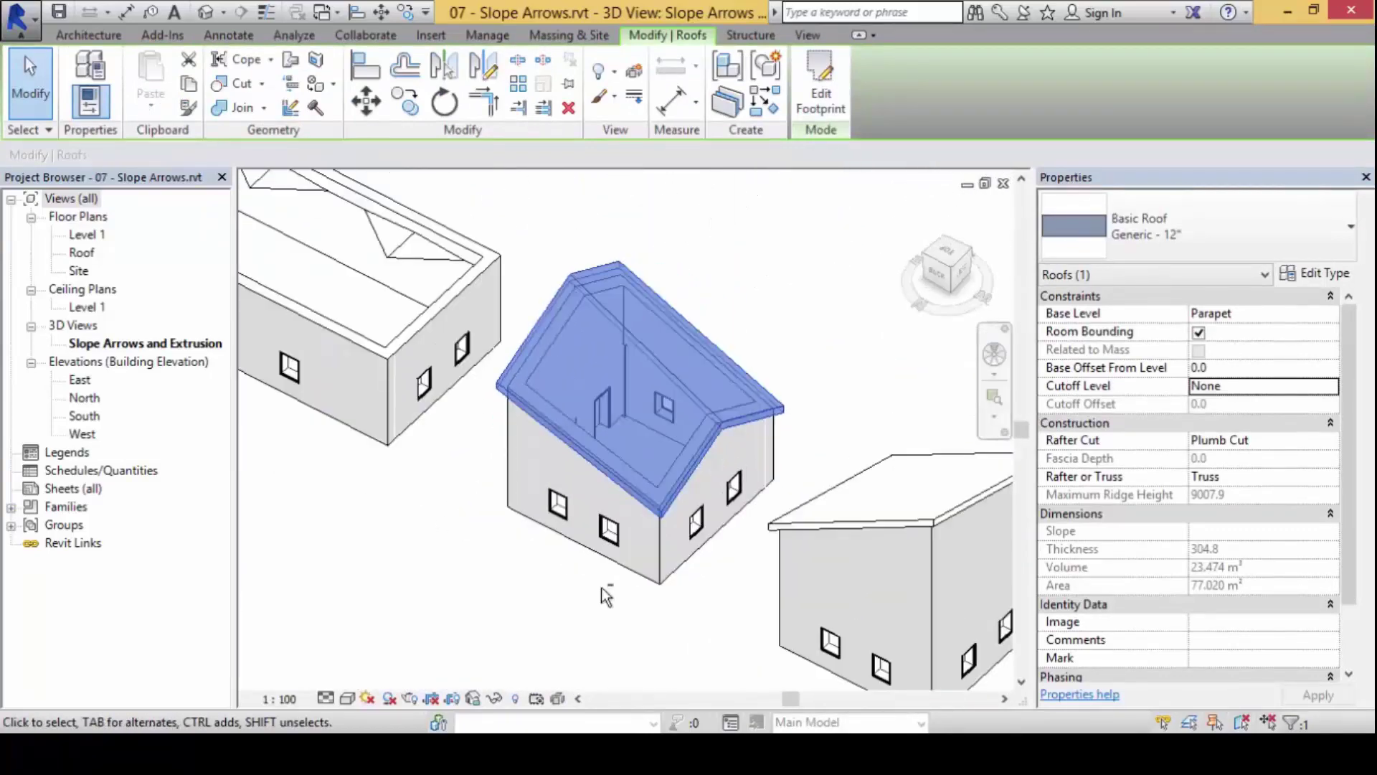
{"action": "middle_click_drag", "start_coordinate": [606, 595], "coordinate": [620, 353], "text": "shift"}
{"action": "scroll", "coordinate": [624, 416], "scroll_direction": "up", "scroll_amount": 3}
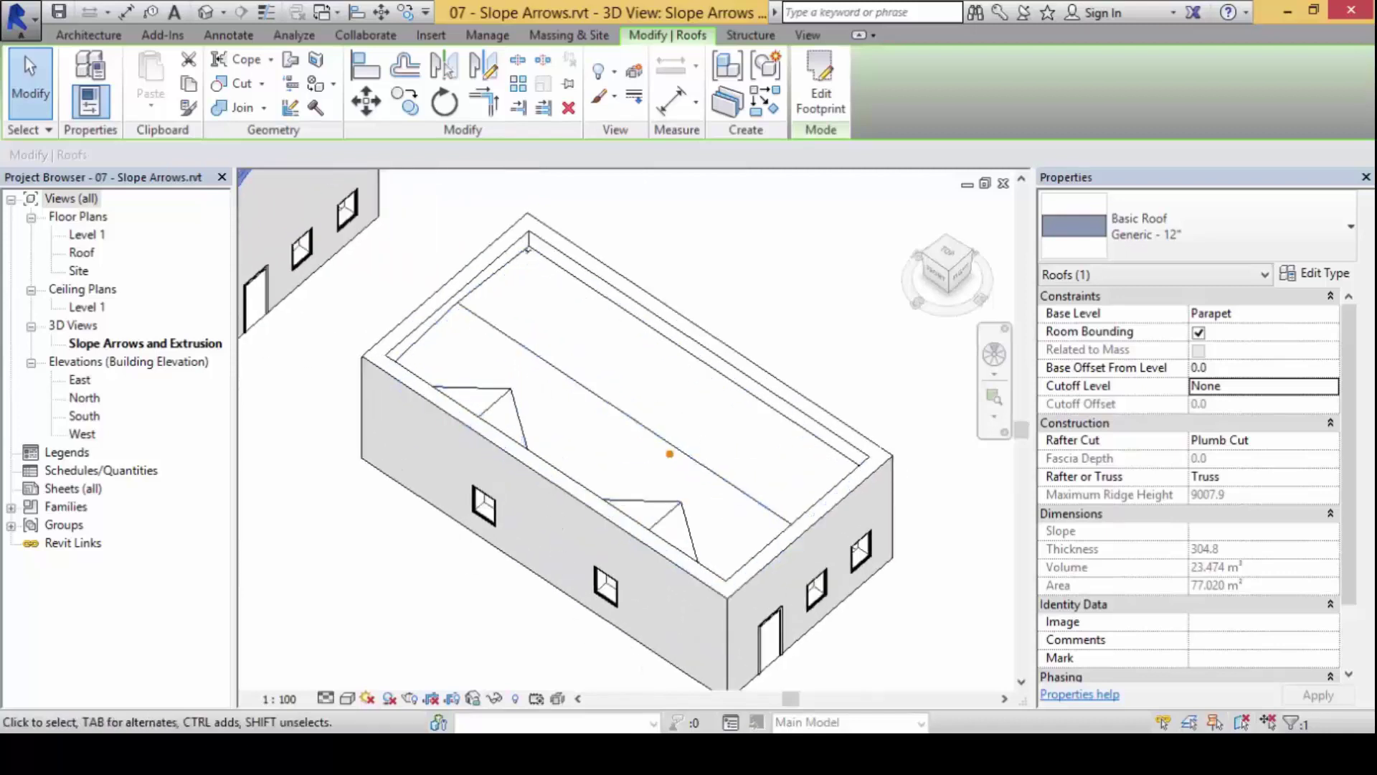
{"action": "mouse_move", "coordinate": [344, 367]}
{"action": "left_mouse_down"}
{"action": "mouse_move", "coordinate": [644, 241]}
{"action": "mouse_move", "coordinate": [921, 588]}
{"action": "mouse_move", "coordinate": [456, 502]}
{"action": "mouse_move", "coordinate": [394, 291]}
{"action": "left_mouse_up"}
{"action": "mouse_move", "coordinate": [391, 385]}
{"action": "left_mouse_down"}
{"action": "mouse_move", "coordinate": [510, 380]}
{"action": "mouse_move", "coordinate": [524, 476]}
{"action": "mouse_move", "coordinate": [668, 492]}
{"action": "mouse_move", "coordinate": [688, 561]}
{"action": "left_mouse_up"}
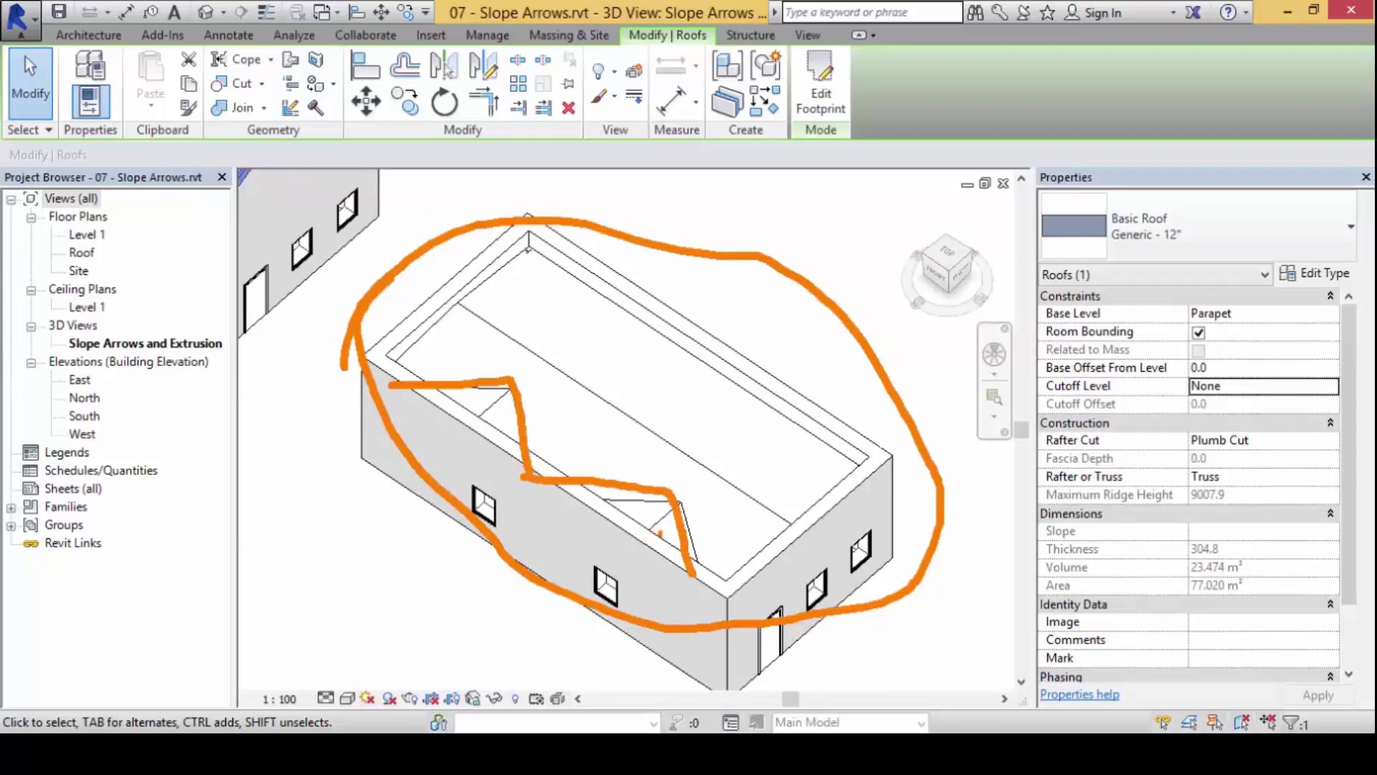
{"action": "mouse_move", "coordinate": [563, 447]}
{"action": "left_mouse_down"}
{"action": "mouse_move", "coordinate": [592, 416]}
{"action": "mouse_move", "coordinate": [564, 423]}
{"action": "mouse_move", "coordinate": [598, 436]}
{"action": "left_mouse_up"}
{"action": "mouse_move", "coordinate": [675, 348]}
{"action": "left_mouse_down"}
{"action": "mouse_move", "coordinate": [633, 392]}
{"action": "mouse_move", "coordinate": [637, 375]}
{"action": "mouse_move", "coordinate": [658, 393]}
{"action": "left_mouse_up"}
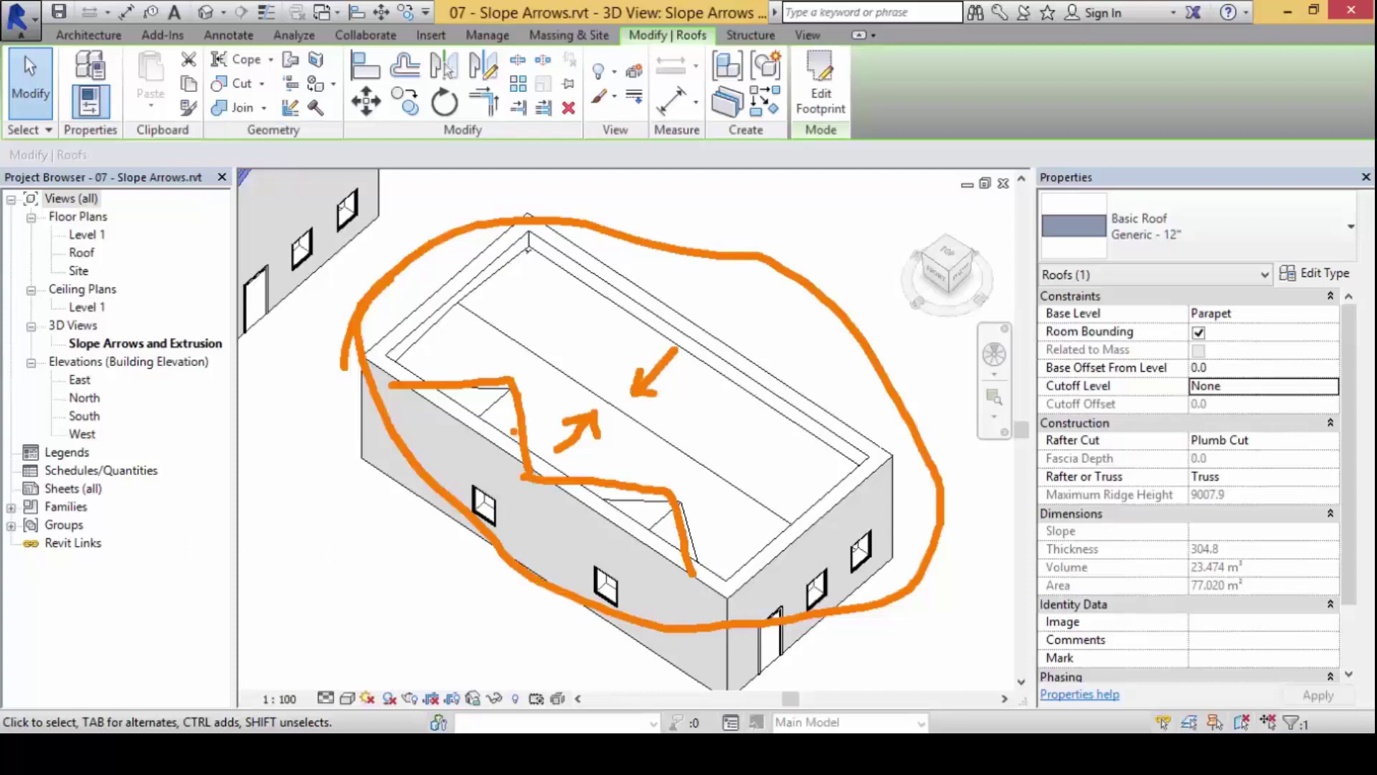
{"action": "left_click_drag", "start_coordinate": [513, 430], "coordinate": [479, 401]}
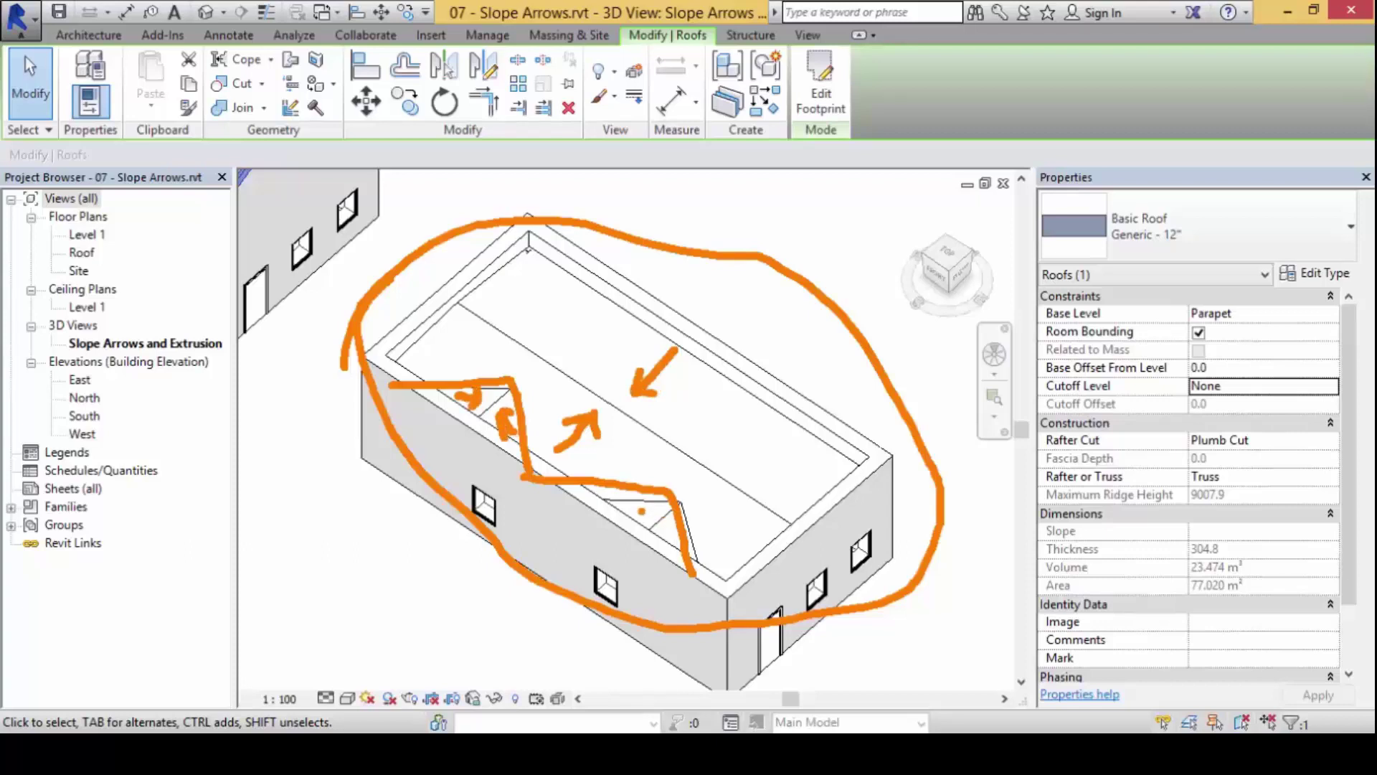
{"action": "mouse_move", "coordinate": [641, 511]}
{"action": "left_mouse_down"}
{"action": "mouse_move", "coordinate": [670, 521]}
{"action": "mouse_move", "coordinate": [672, 539]}
{"action": "left_mouse_up"}
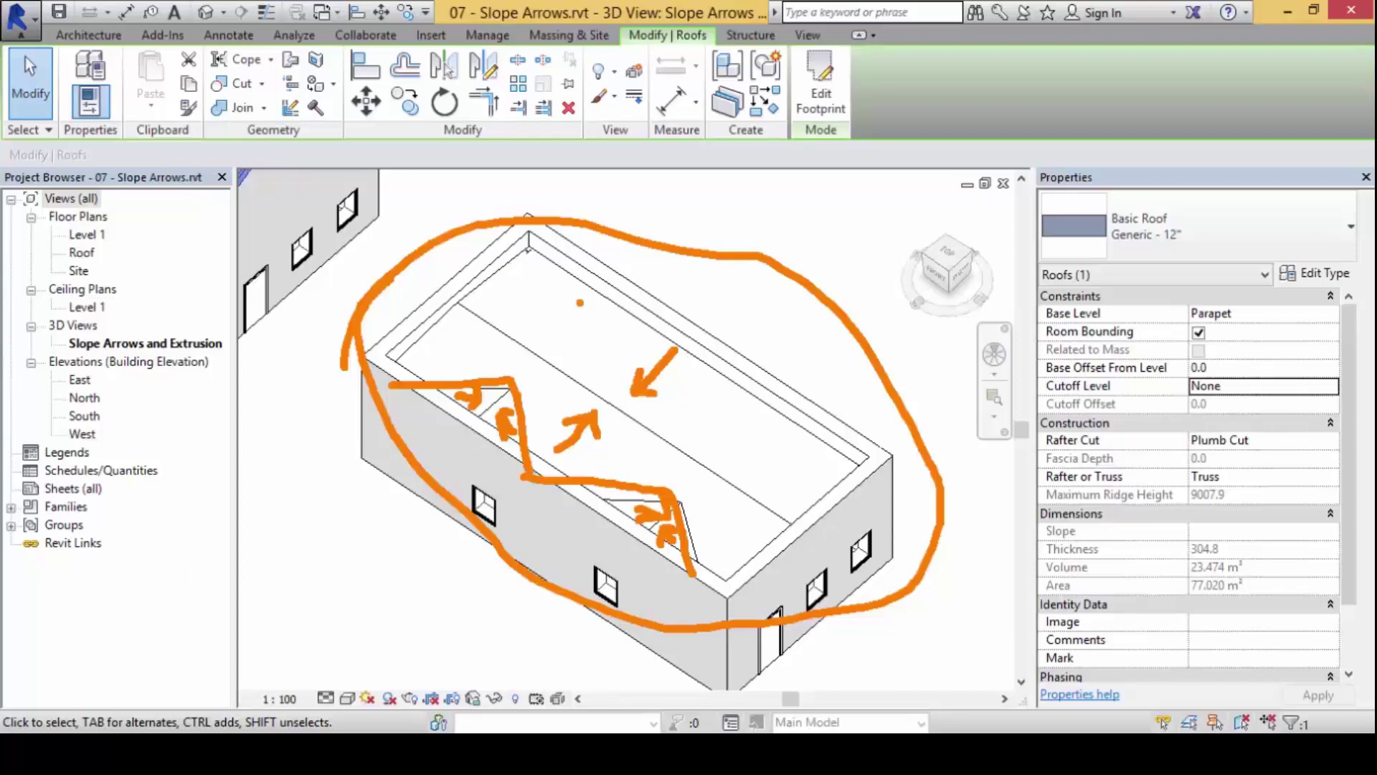
{"action": "left_click_drag", "start_coordinate": [580, 303], "coordinate": [637, 348]}
{"action": "mouse_move", "coordinate": [782, 445]}
{"action": "left_mouse_down"}
{"action": "mouse_move", "coordinate": [682, 379]}
{"action": "mouse_move", "coordinate": [693, 401]}
{"action": "left_mouse_up"}
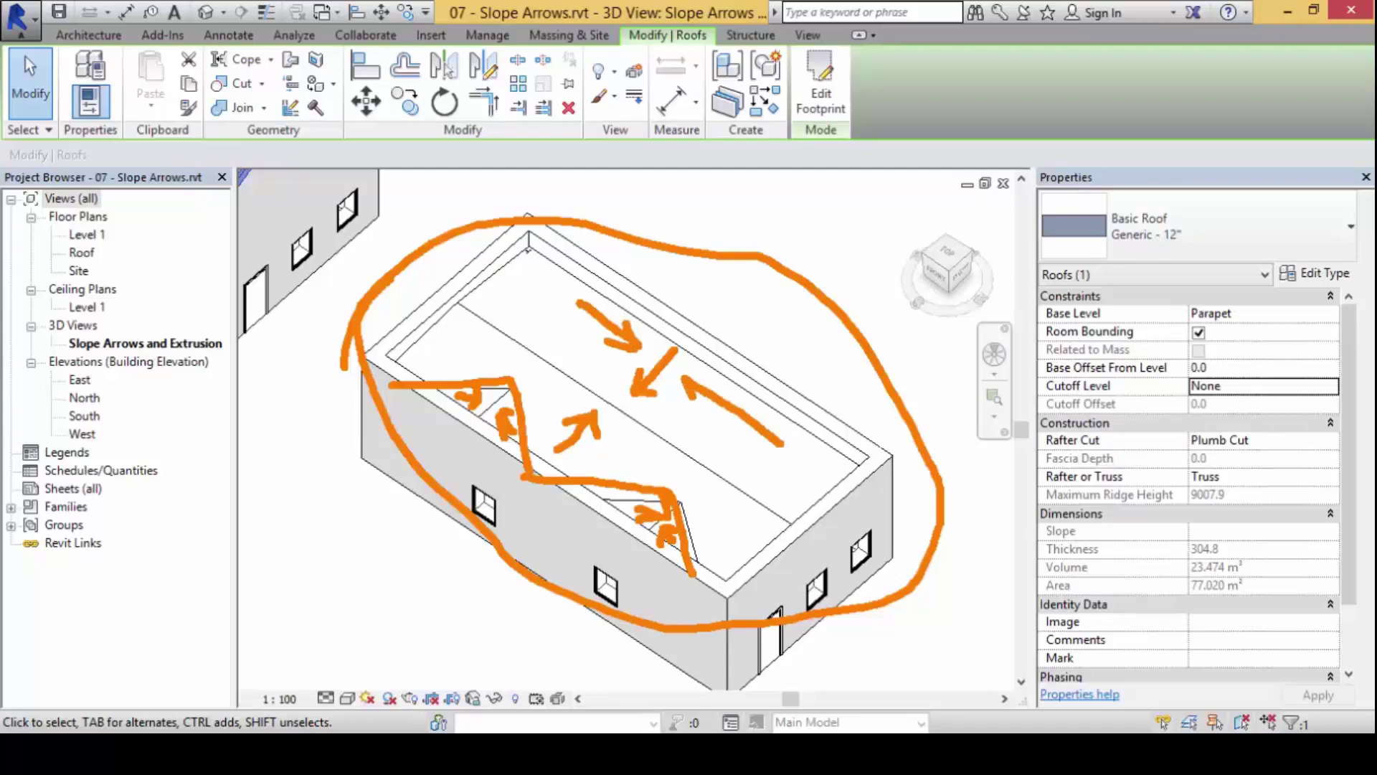
{"action": "mouse_move", "coordinate": [581, 282]}
{"action": "left_mouse_down"}
{"action": "mouse_move", "coordinate": [624, 389]}
{"action": "mouse_move", "coordinate": [814, 437]}
{"action": "mouse_move", "coordinate": [781, 422]}
{"action": "left_mouse_up"}
{"action": "left_click", "coordinate": [602, 385]}
{"action": "left_click_drag", "start_coordinate": [645, 376], "coordinate": [683, 349]}
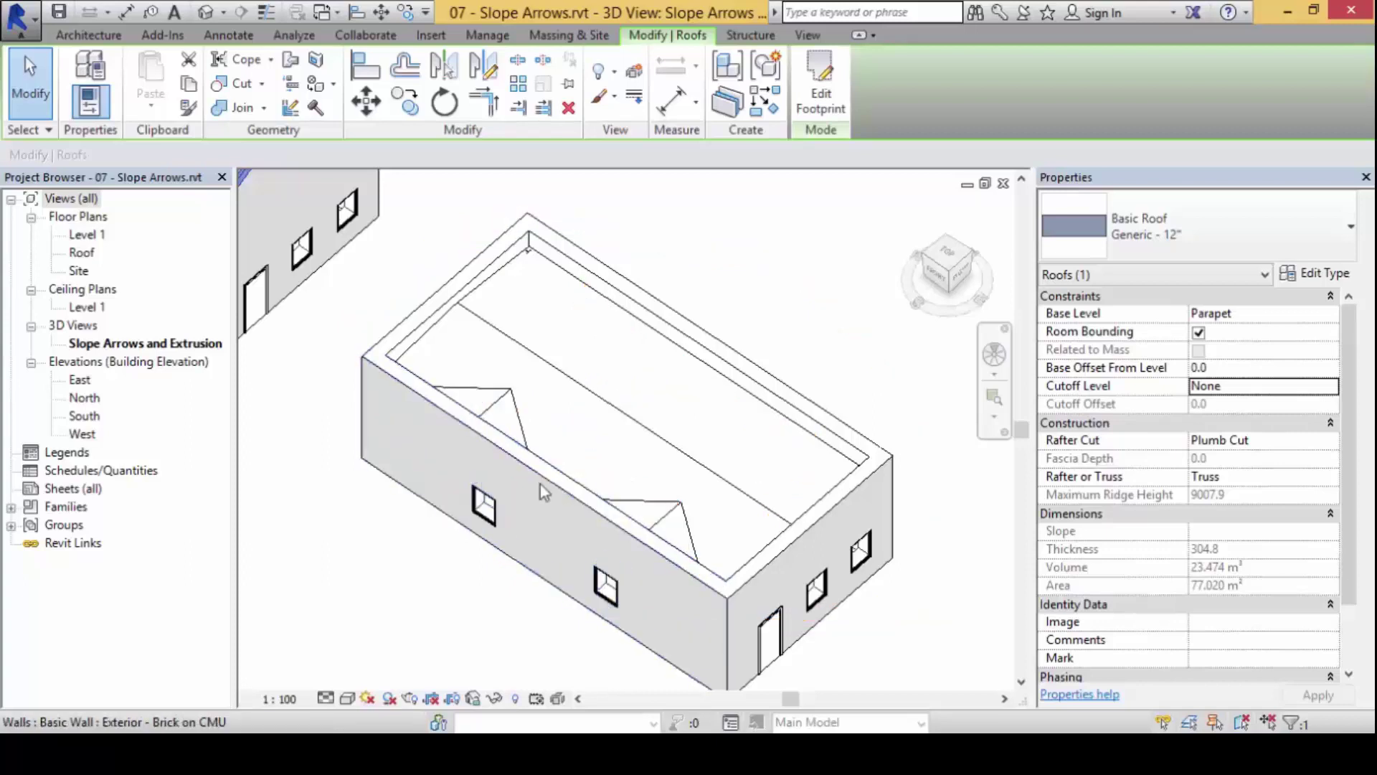
Select the roof inside the parapet walls and isolate it with Isolate Element
{"action": "left_click", "coordinate": [732, 391]}
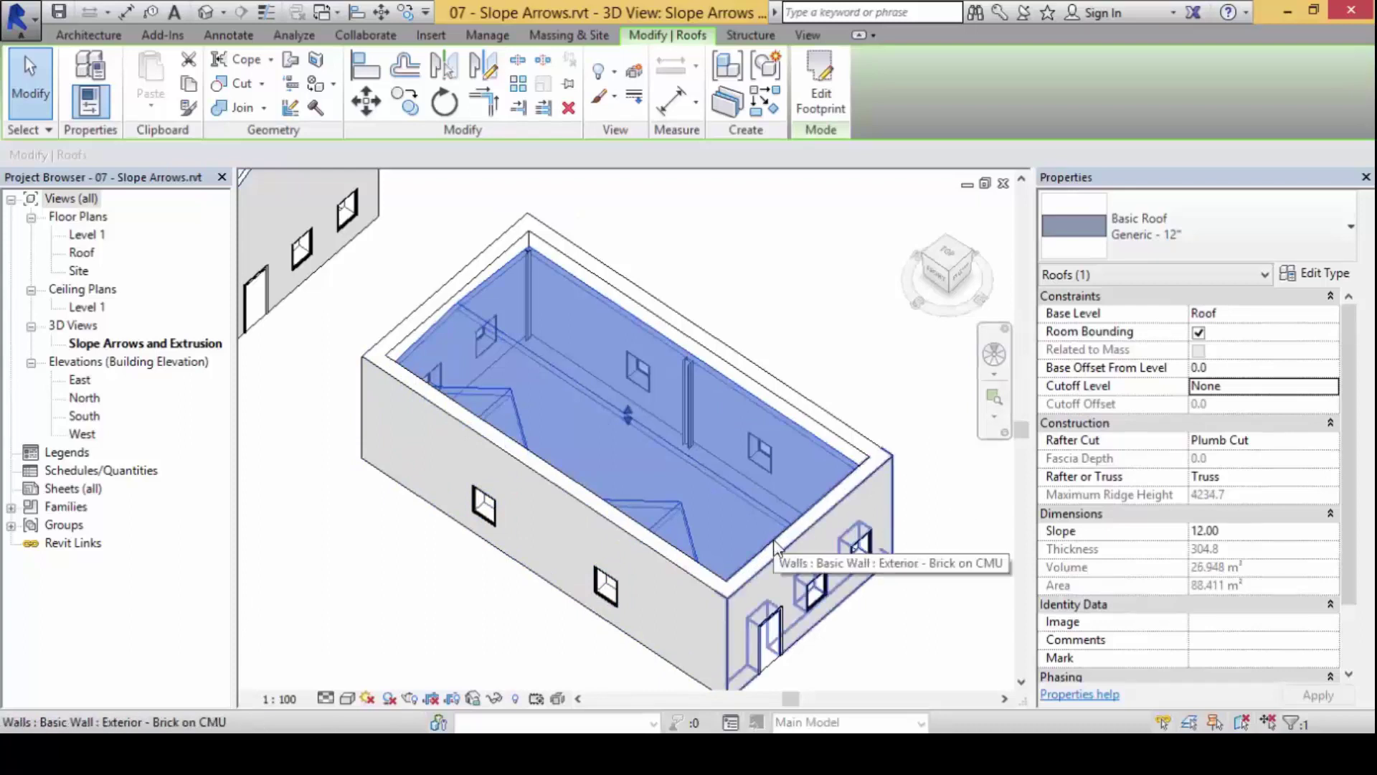
{"action": "left_click", "coordinate": [495, 698]}
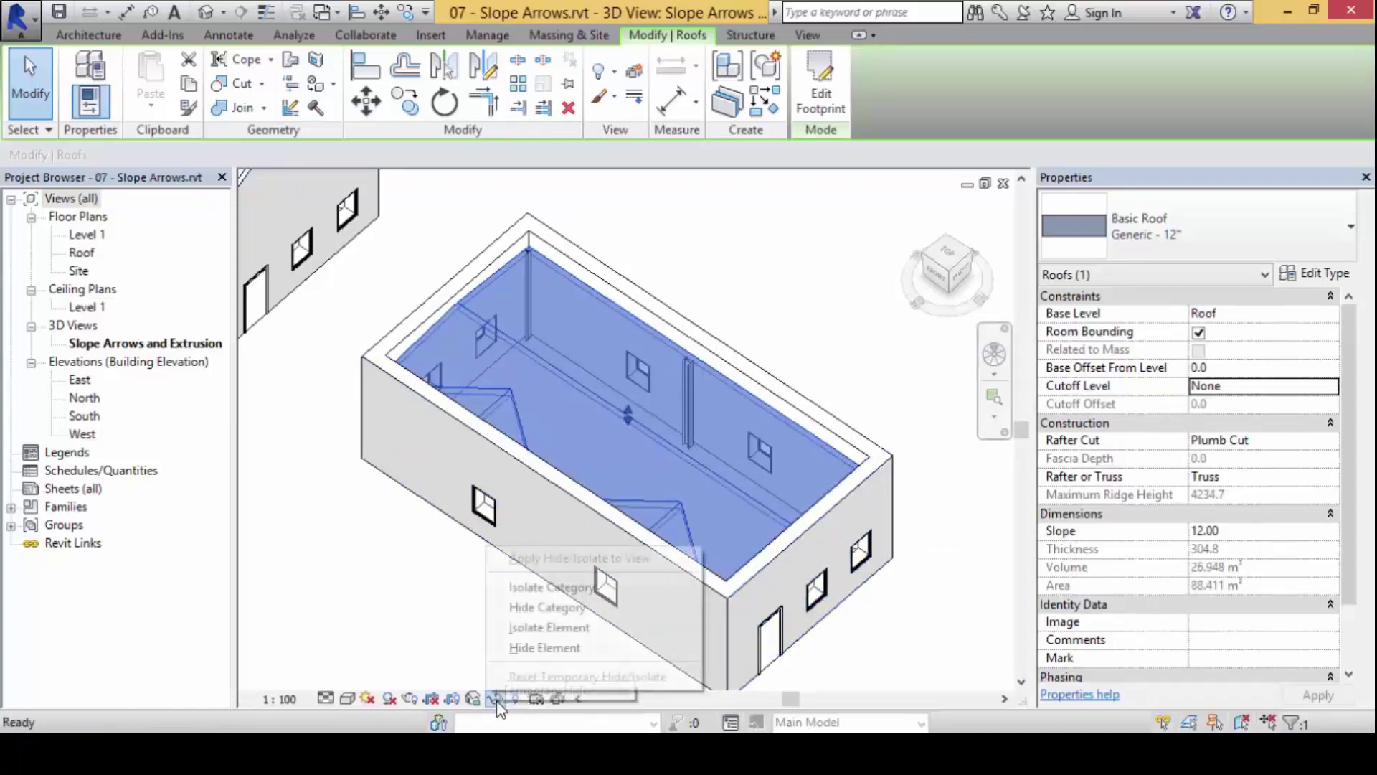
{"action": "left_click", "coordinate": [627, 628]}
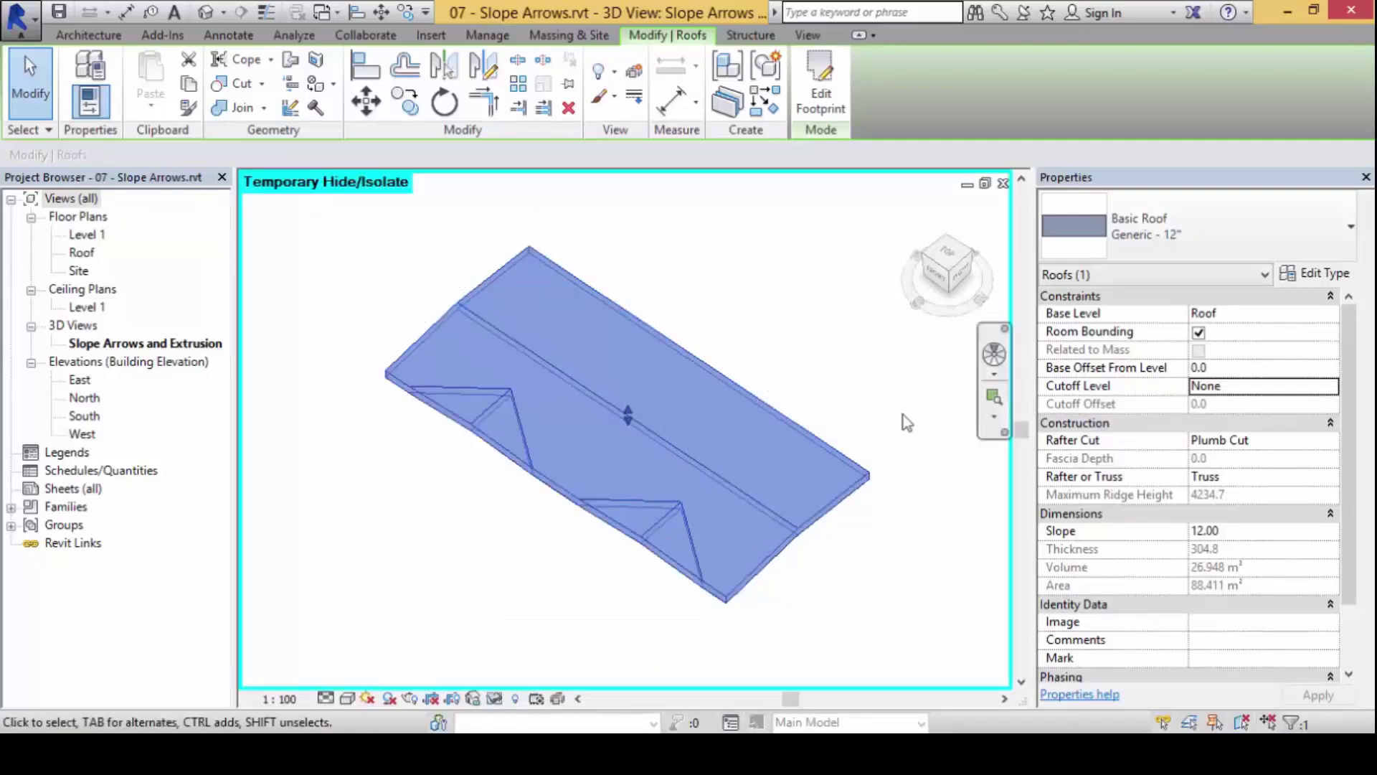
Reselect the isolated parapet roof and enter its Edit Footprint sketch
{"action": "key", "text": "Escape"}
{"action": "middle_click_drag", "start_coordinate": [870, 583], "coordinate": [799, 548]}
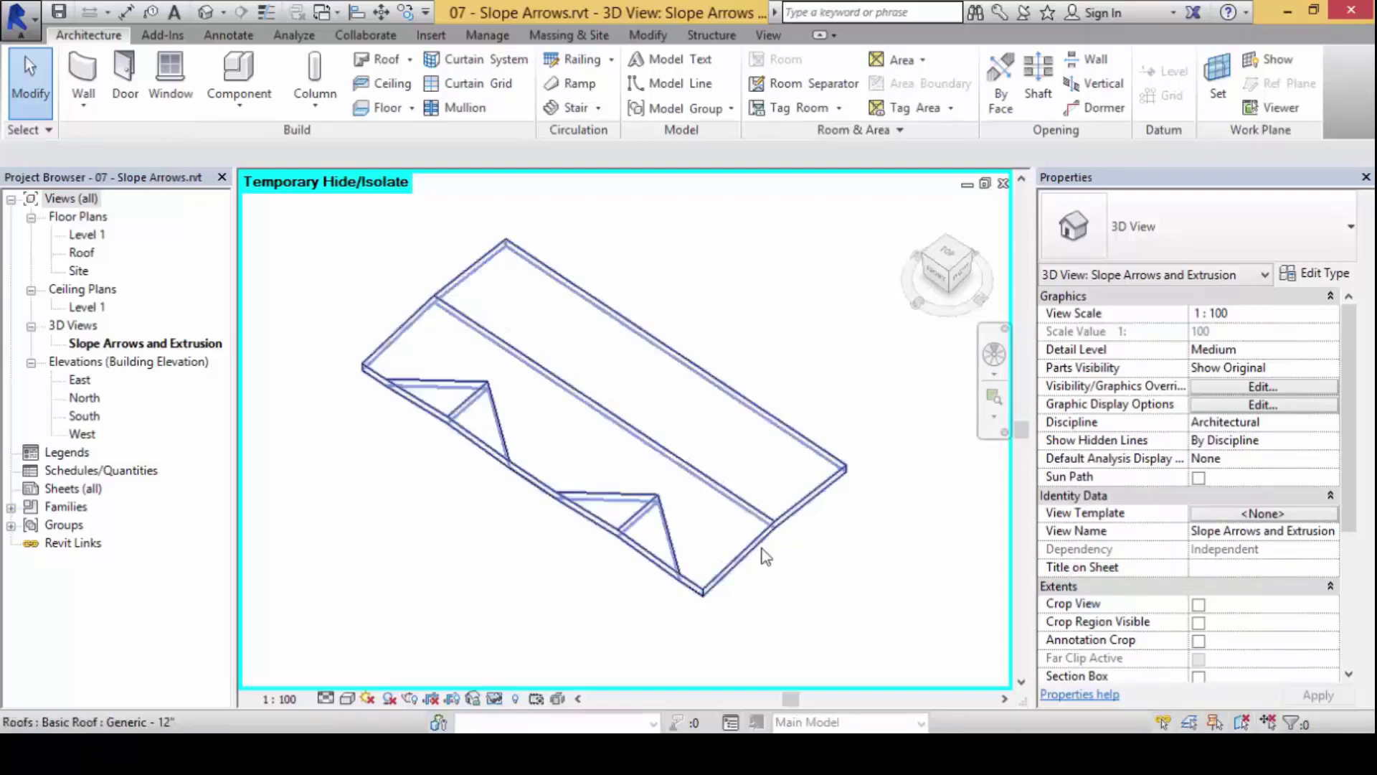
{"action": "left_click", "coordinate": [779, 524]}
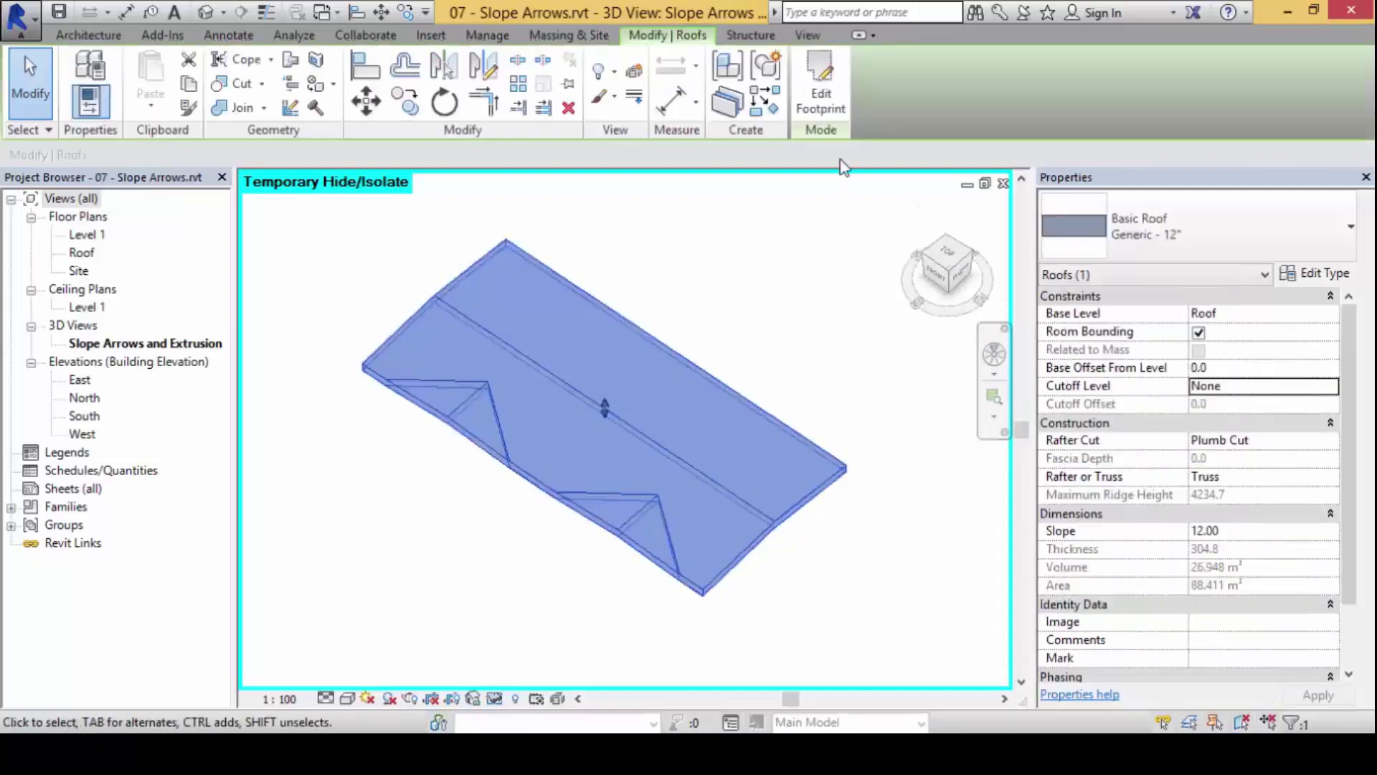
{"action": "left_click", "coordinate": [826, 104]}
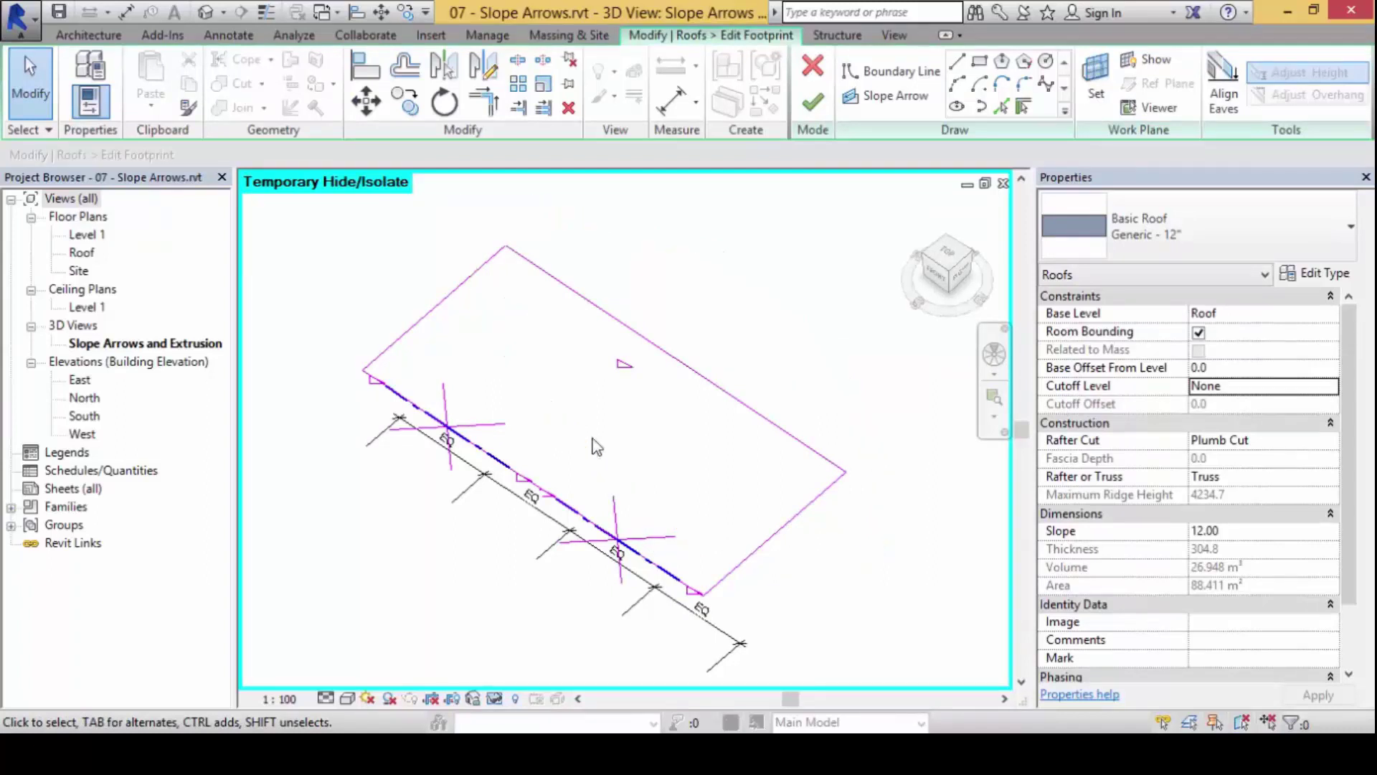
Split the upper-right footprint edge near both corners, then select its middle piece
{"action": "left_click", "coordinate": [522, 65]}
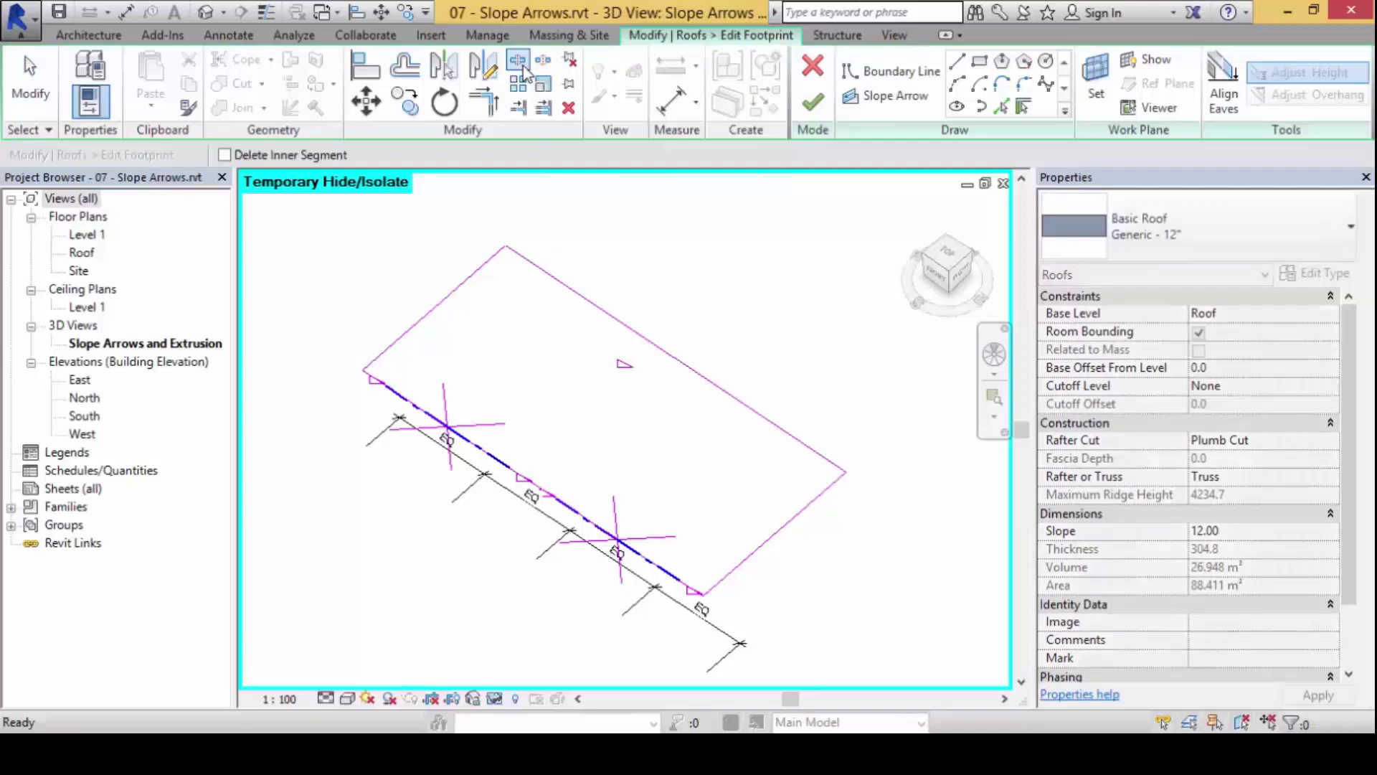
{"action": "left_click", "coordinate": [556, 279]}
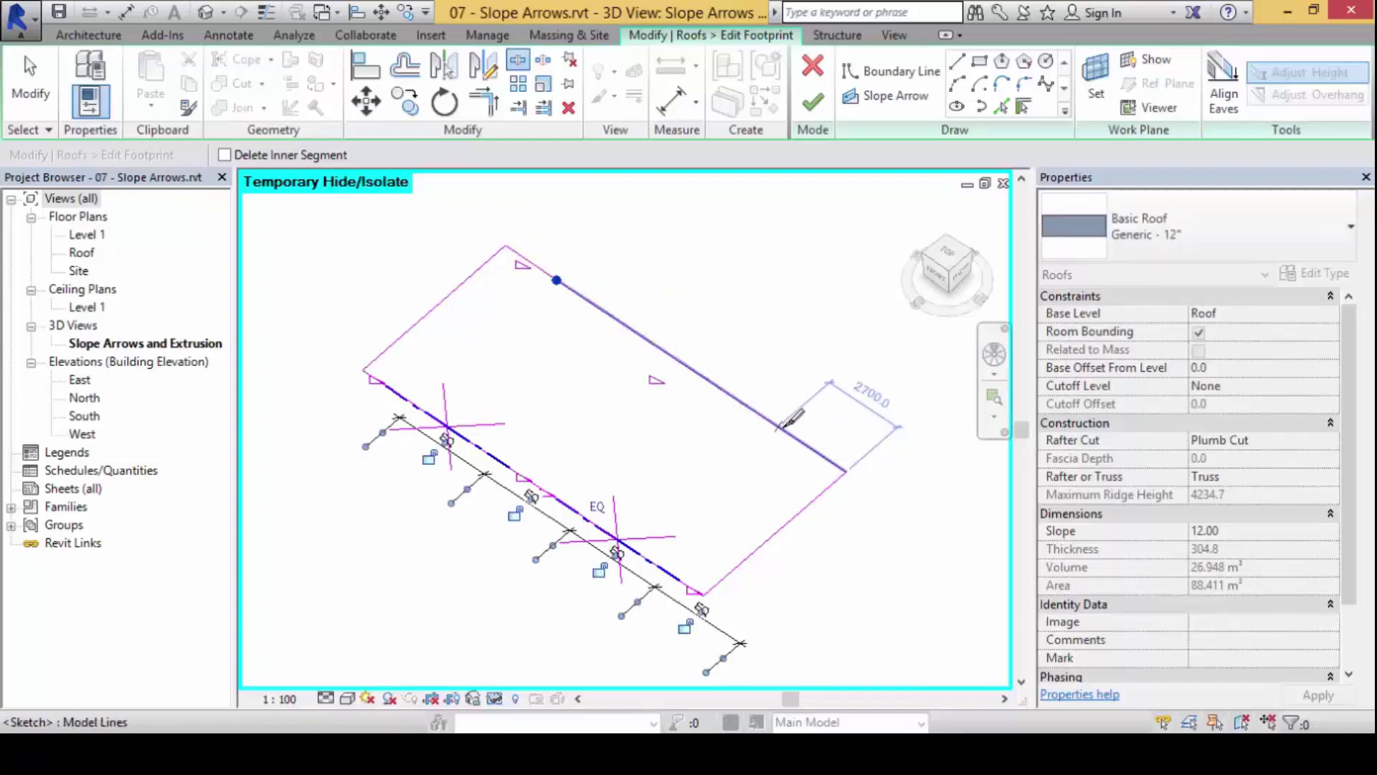
{"action": "left_click", "coordinate": [797, 438]}
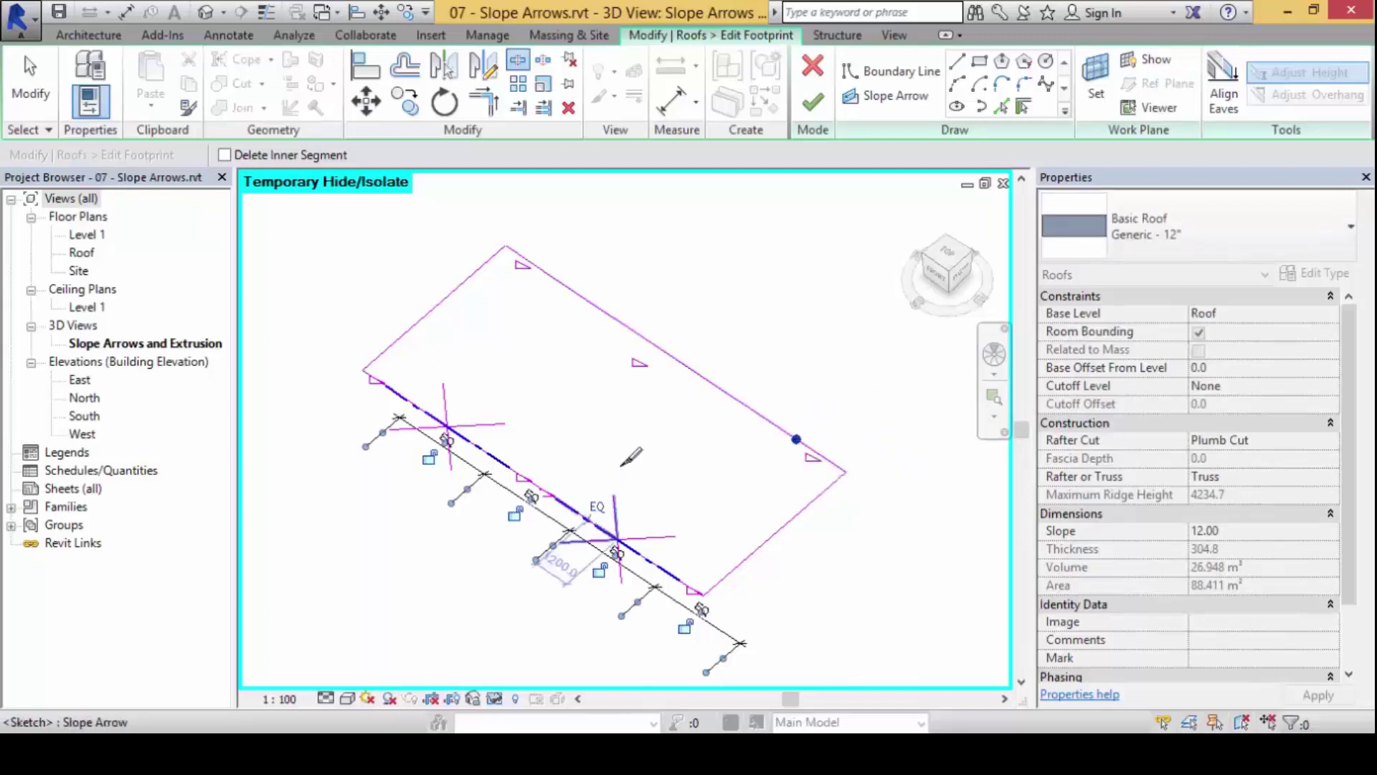
{"action": "left_click", "coordinate": [30, 81]}
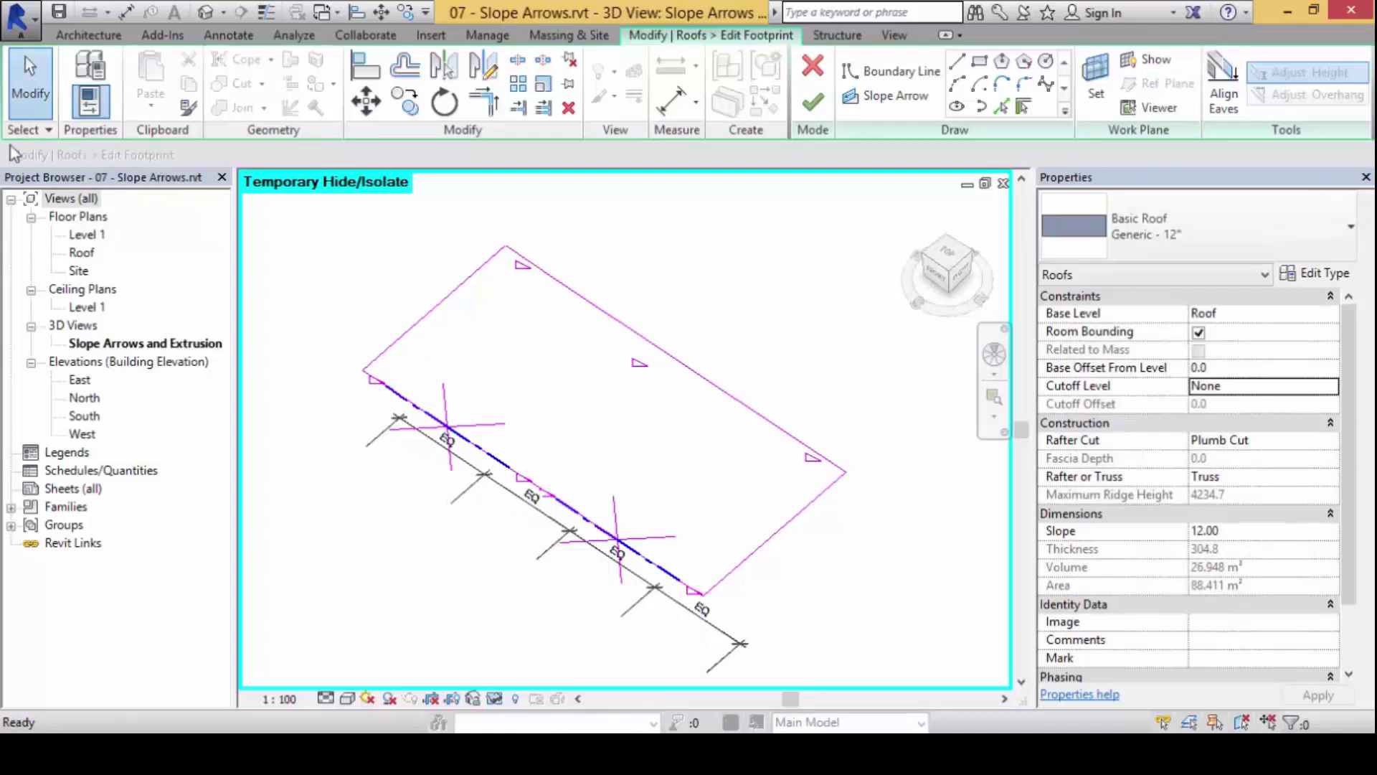
{"action": "left_click", "coordinate": [606, 312]}
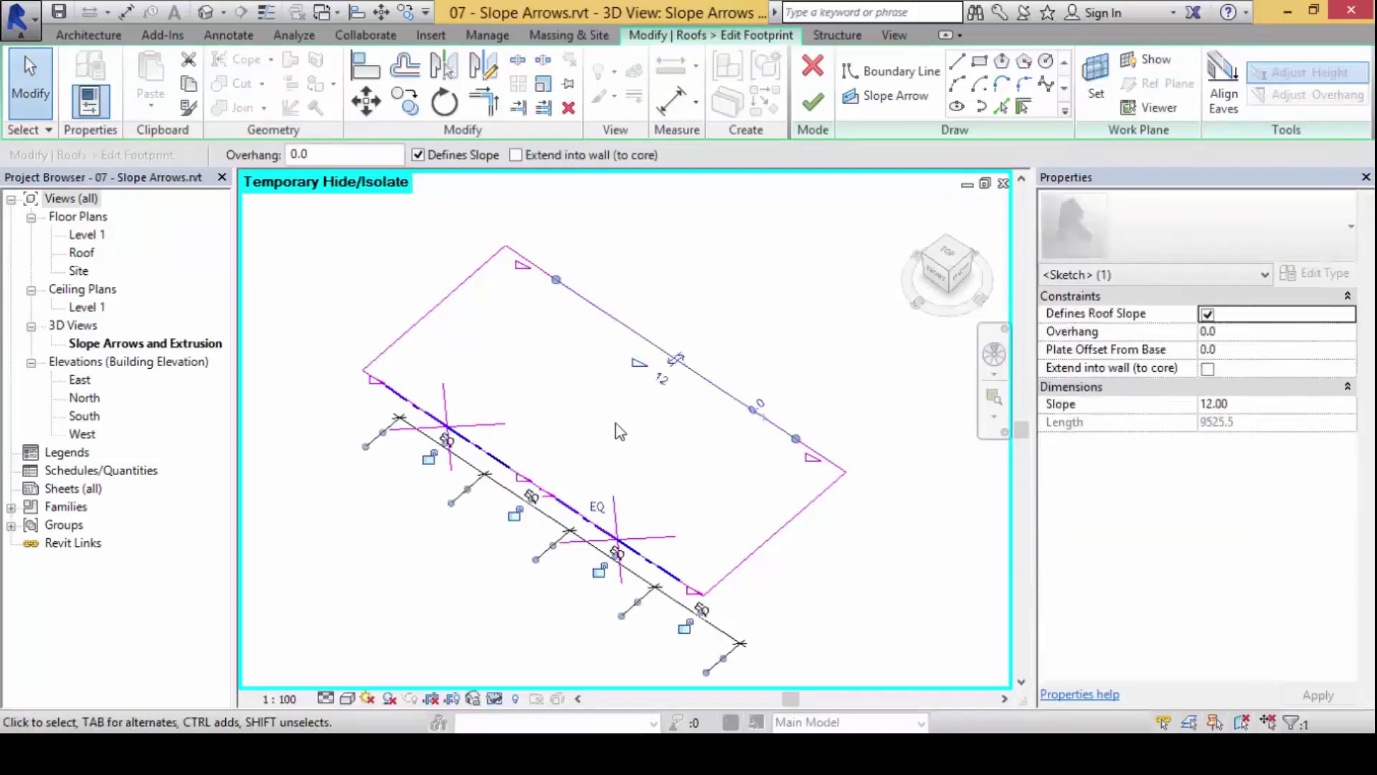
Uncheck Defines Slope on the middle back-edge piece, leaving its two end pieces sloped
{"action": "left_click", "coordinate": [464, 156]}
{"action": "mouse_move", "coordinate": [497, 237]}
{"action": "left_mouse_down"}
{"action": "mouse_move", "coordinate": [558, 279]}
{"action": "mouse_move", "coordinate": [482, 220]}
{"action": "left_mouse_up"}
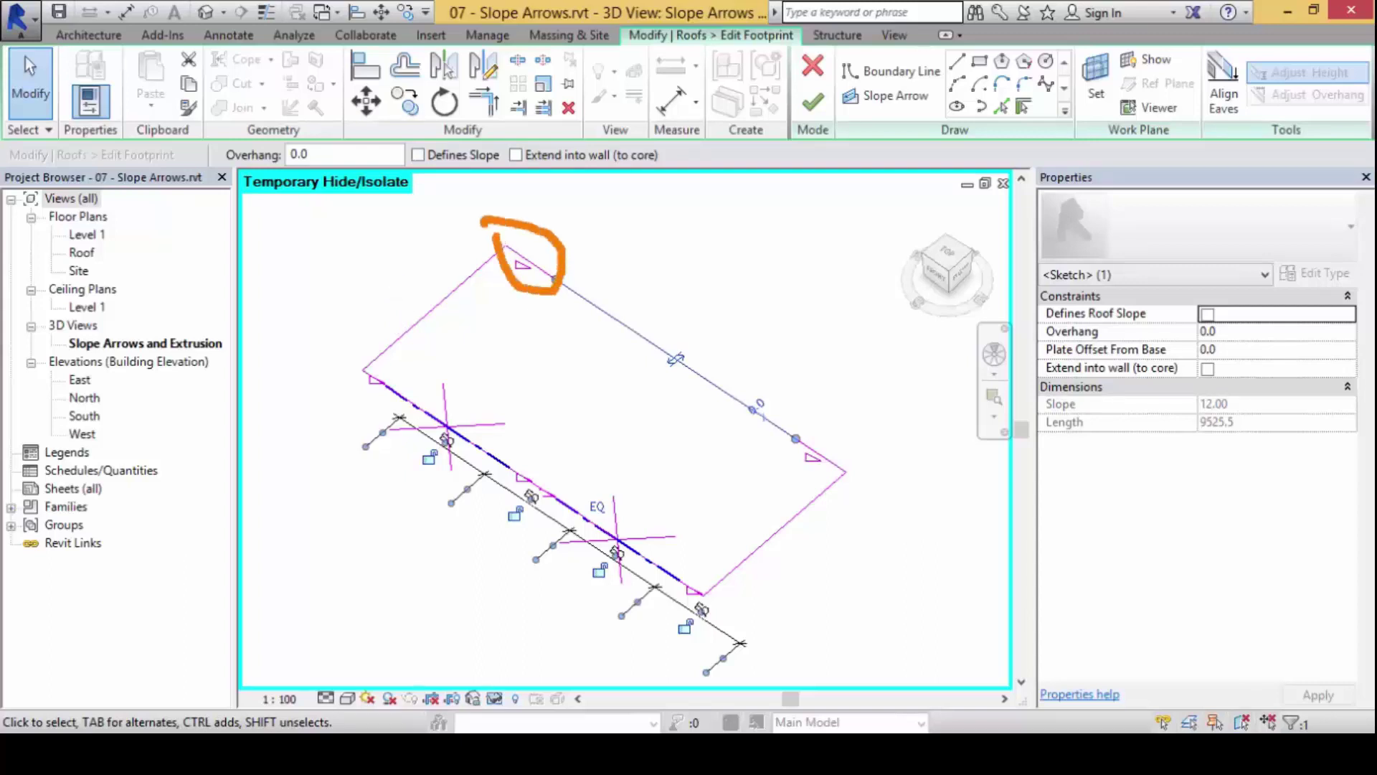
{"action": "mouse_move", "coordinate": [804, 426]}
{"action": "left_mouse_down"}
{"action": "mouse_move", "coordinate": [820, 493]}
{"action": "mouse_move", "coordinate": [779, 477]}
{"action": "mouse_move", "coordinate": [743, 513]}
{"action": "mouse_move", "coordinate": [746, 473]}
{"action": "mouse_move", "coordinate": [782, 500]}
{"action": "left_mouse_up"}
{"action": "mouse_move", "coordinate": [684, 577]}
{"action": "left_mouse_down"}
{"action": "mouse_move", "coordinate": [730, 517]}
{"action": "mouse_move", "coordinate": [707, 523]}
{"action": "mouse_move", "coordinate": [740, 513]}
{"action": "mouse_move", "coordinate": [739, 547]}
{"action": "left_mouse_up"}
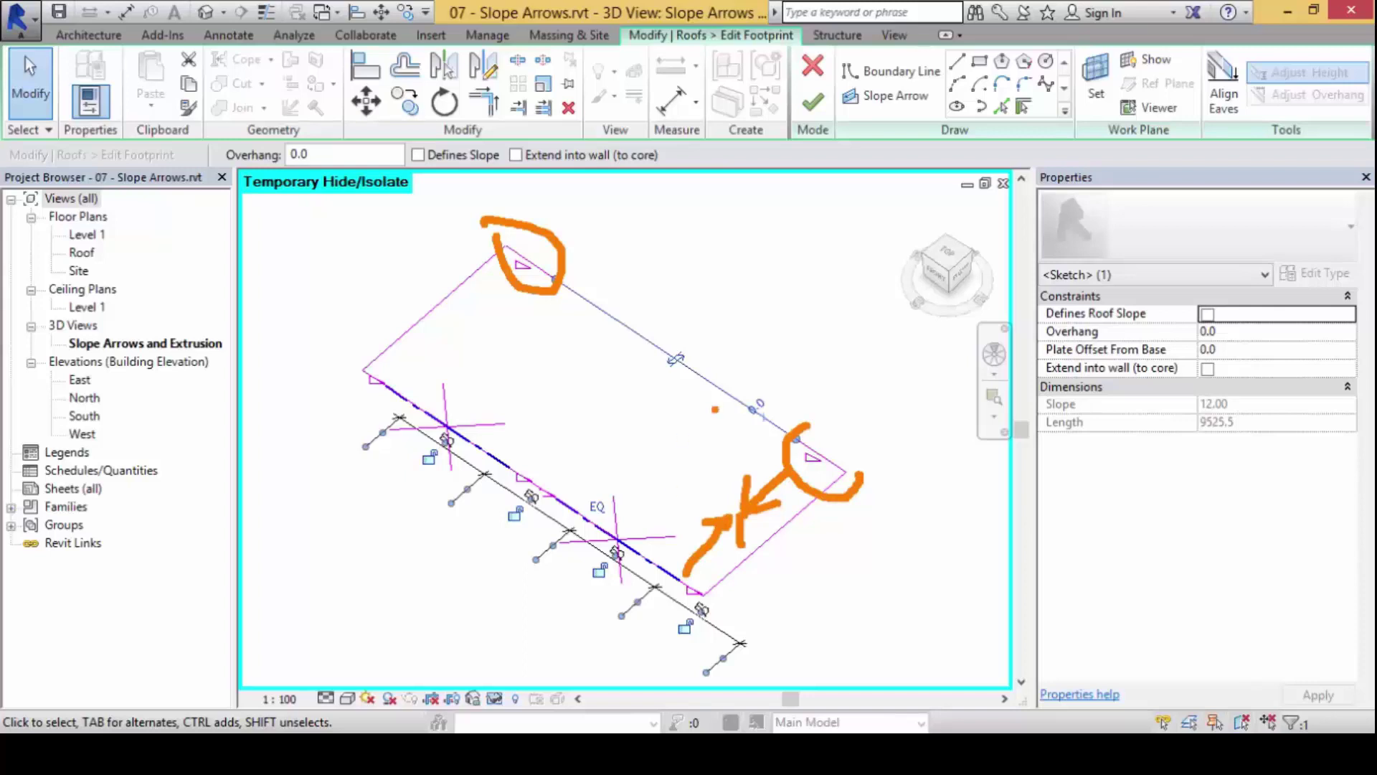
{"action": "mouse_move", "coordinate": [761, 429]}
{"action": "left_mouse_down"}
{"action": "mouse_move", "coordinate": [687, 377]}
{"action": "mouse_move", "coordinate": [699, 406]}
{"action": "left_mouse_up"}
{"action": "left_click", "coordinate": [676, 369]}
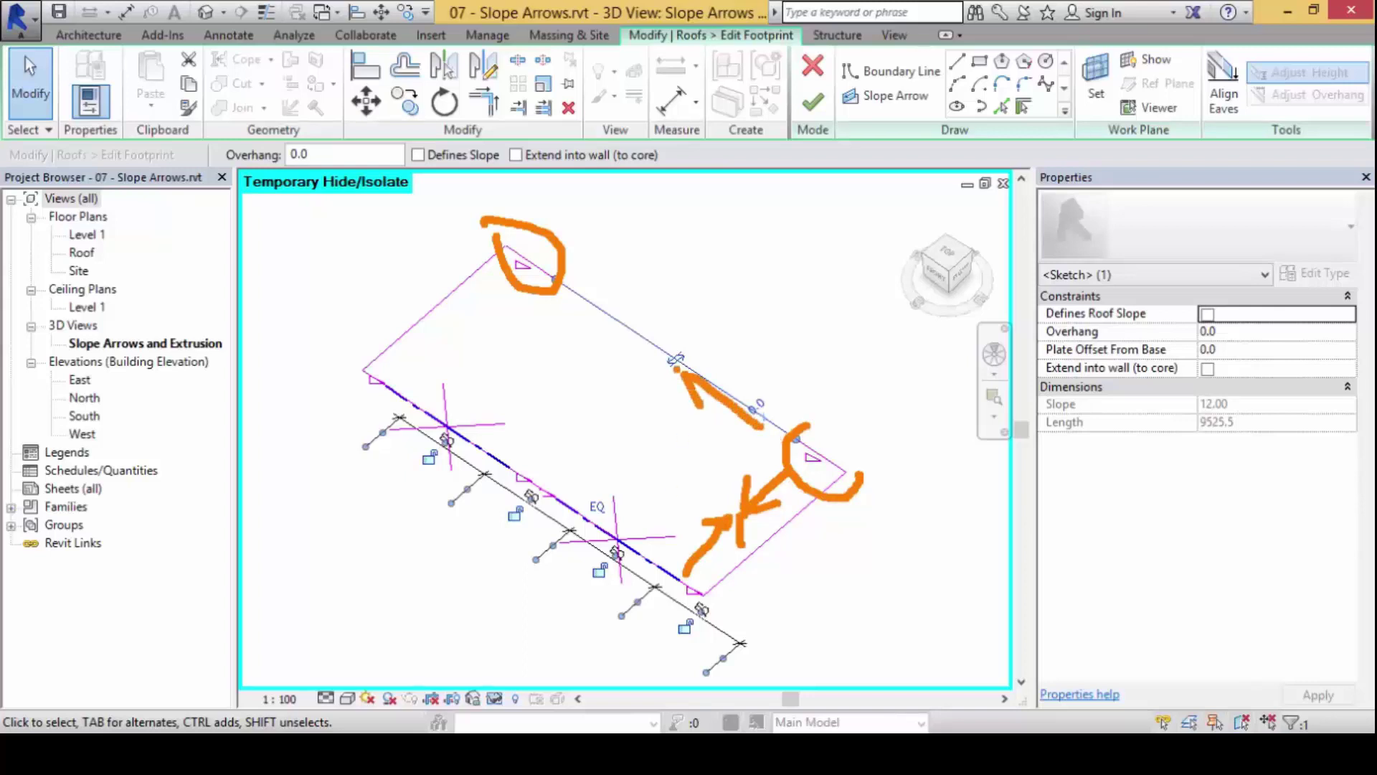
{"action": "mouse_move", "coordinate": [577, 302]}
{"action": "left_mouse_down"}
{"action": "mouse_move", "coordinate": [660, 358]}
{"action": "mouse_move", "coordinate": [666, 329]}
{"action": "mouse_move", "coordinate": [619, 352]}
{"action": "left_mouse_up"}
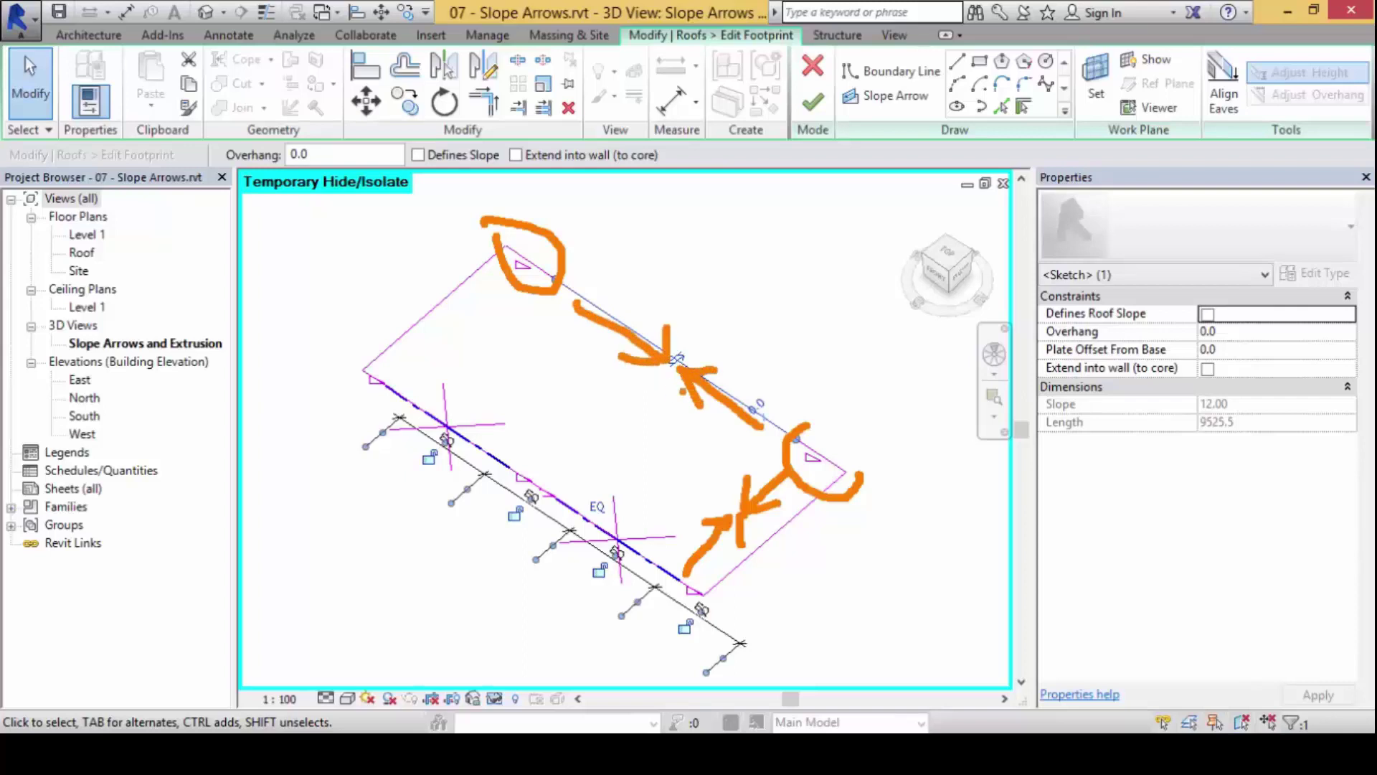
{"action": "key", "text": "Escape"}
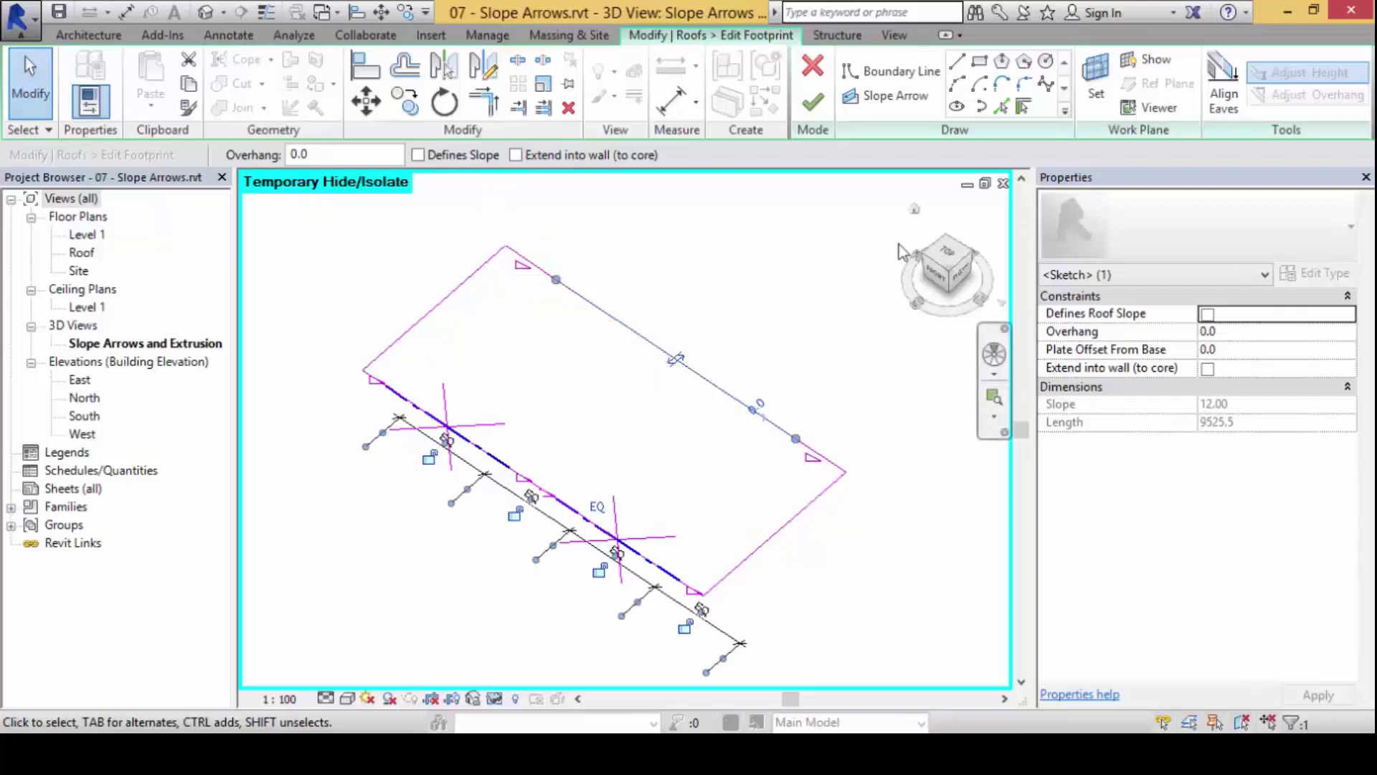
Draw two slope arrows, one from each end of the back roof edge to its midpoint
{"action": "left_click", "coordinate": [898, 99]}
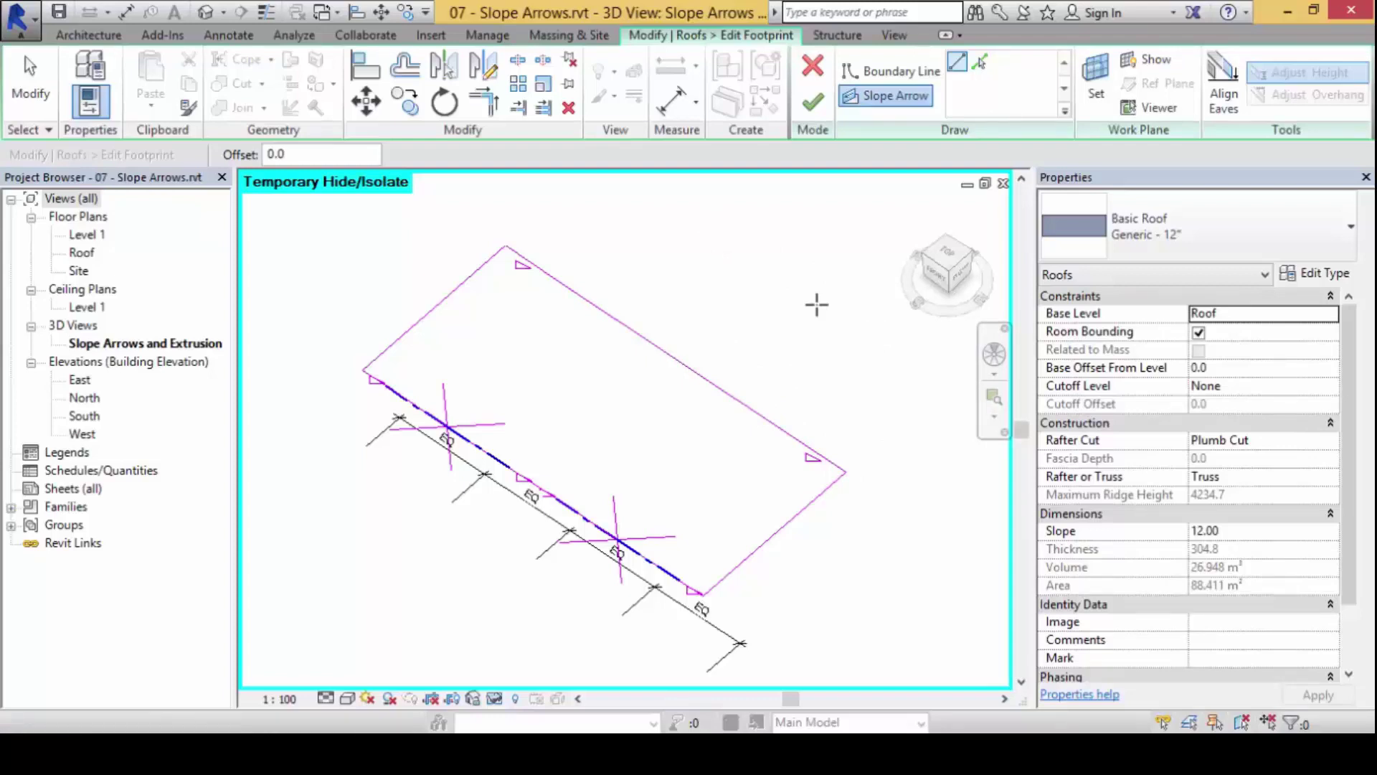
{"action": "left_click", "coordinate": [794, 434]}
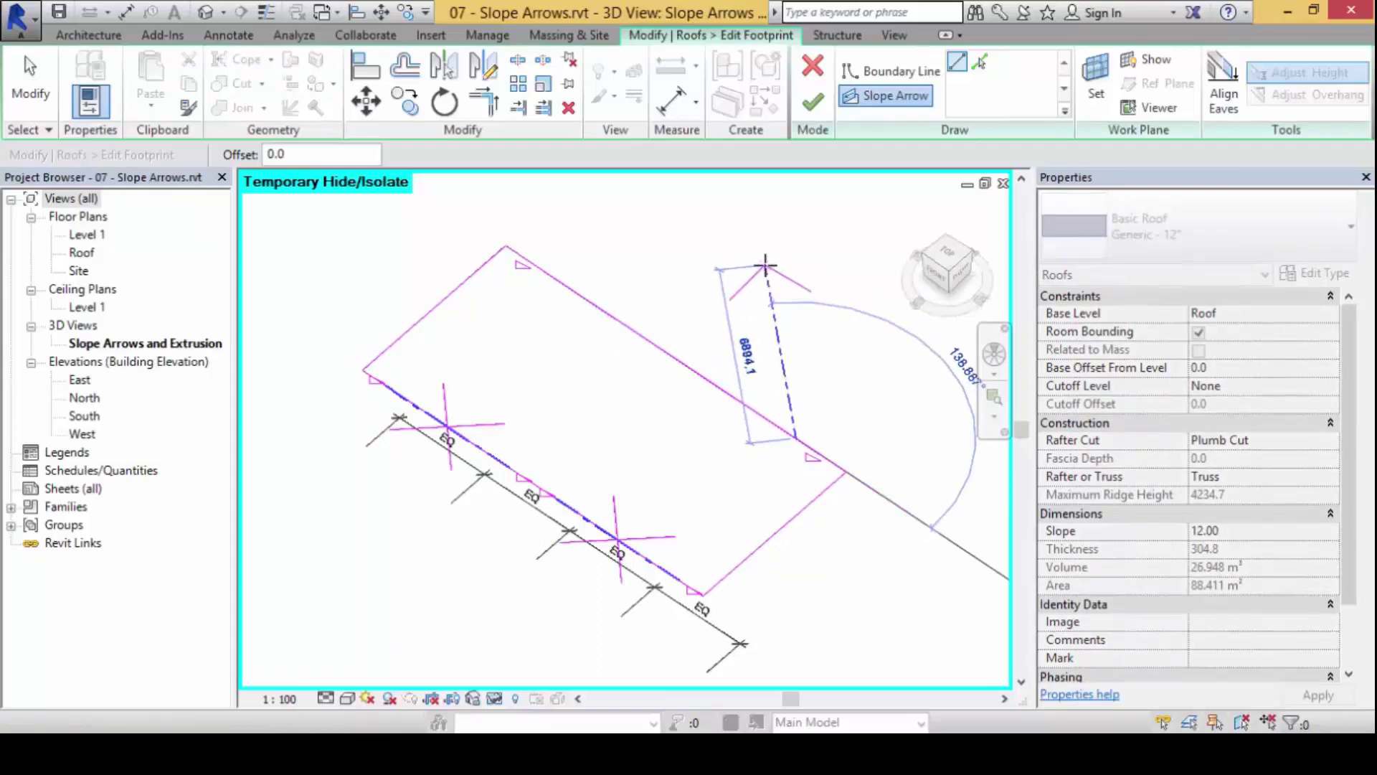
{"action": "left_click", "coordinate": [674, 353]}
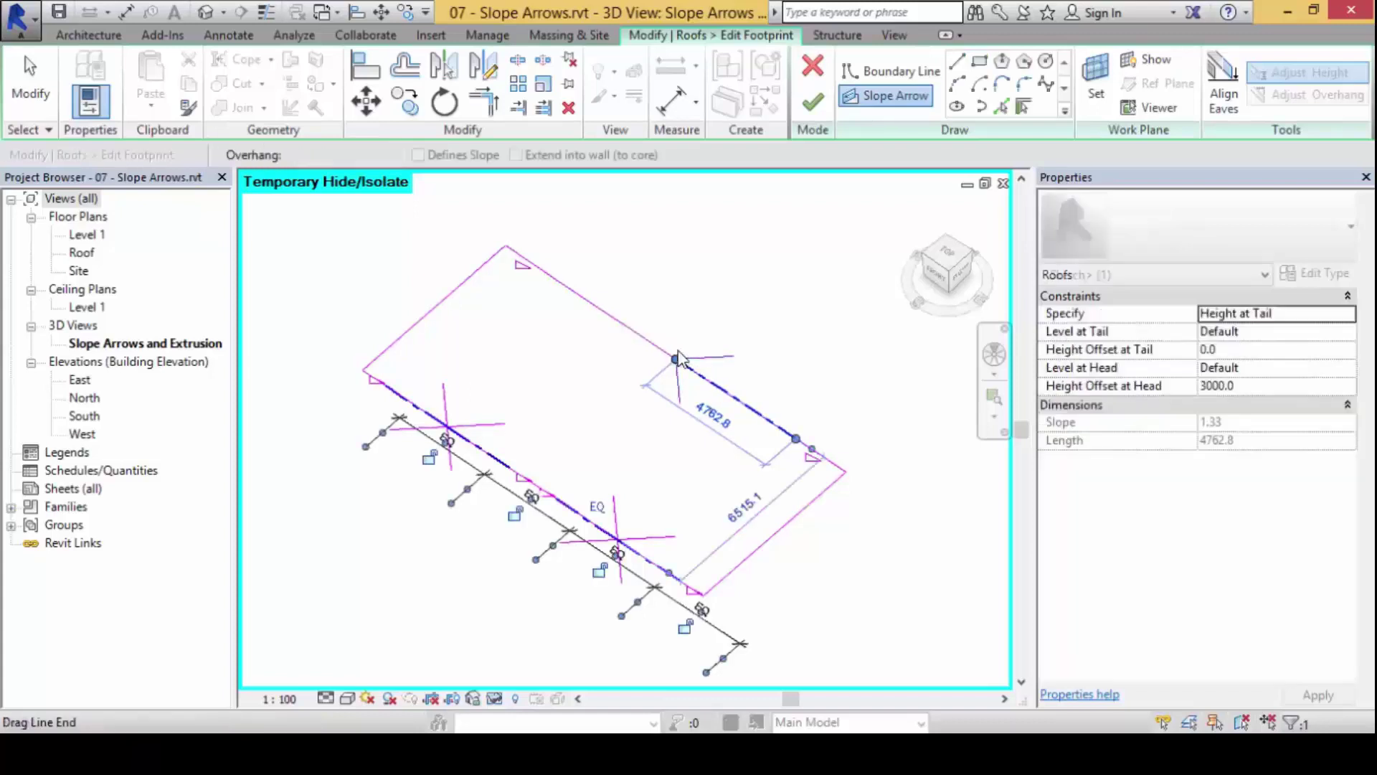
{"action": "key", "text": "Escape"}
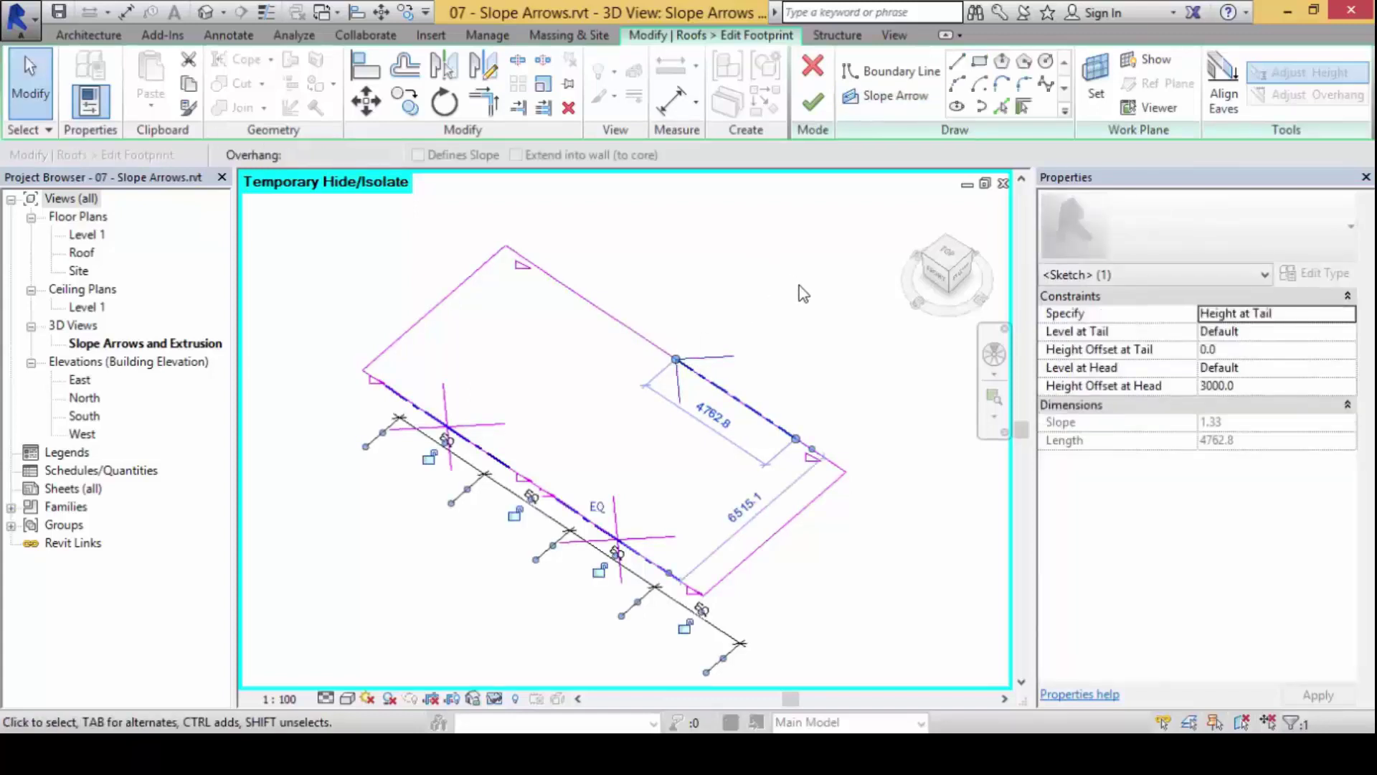
{"action": "left_click", "coordinate": [889, 99]}
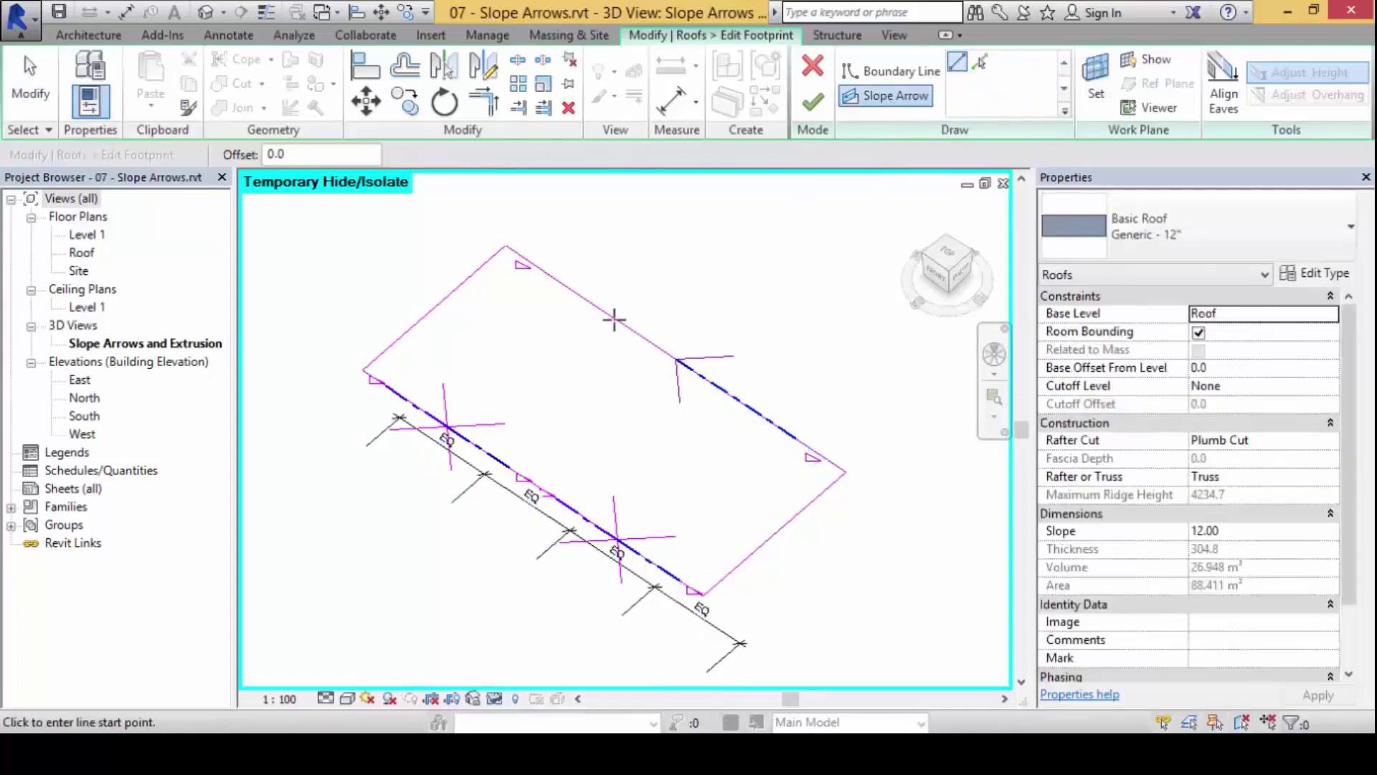
{"action": "left_click", "coordinate": [589, 302]}
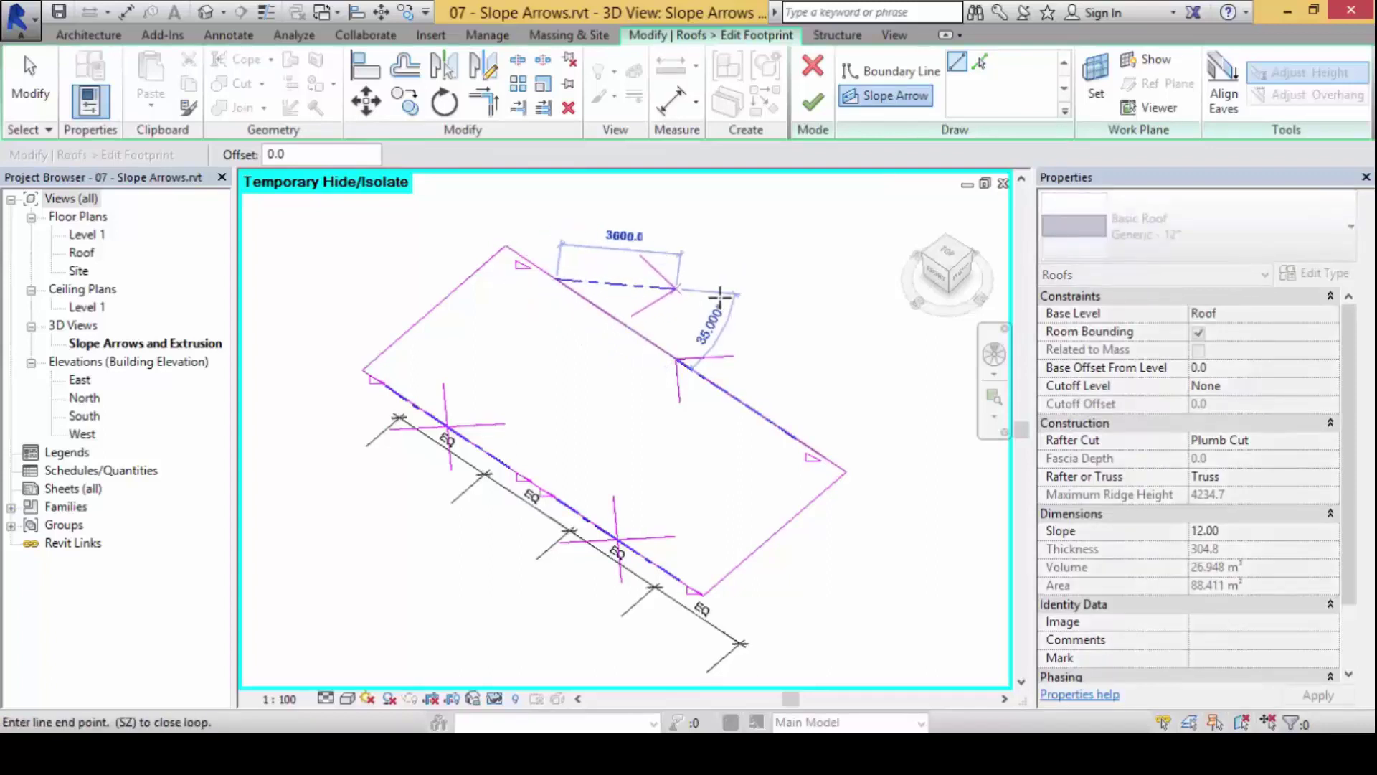
{"action": "key", "text": "s"}
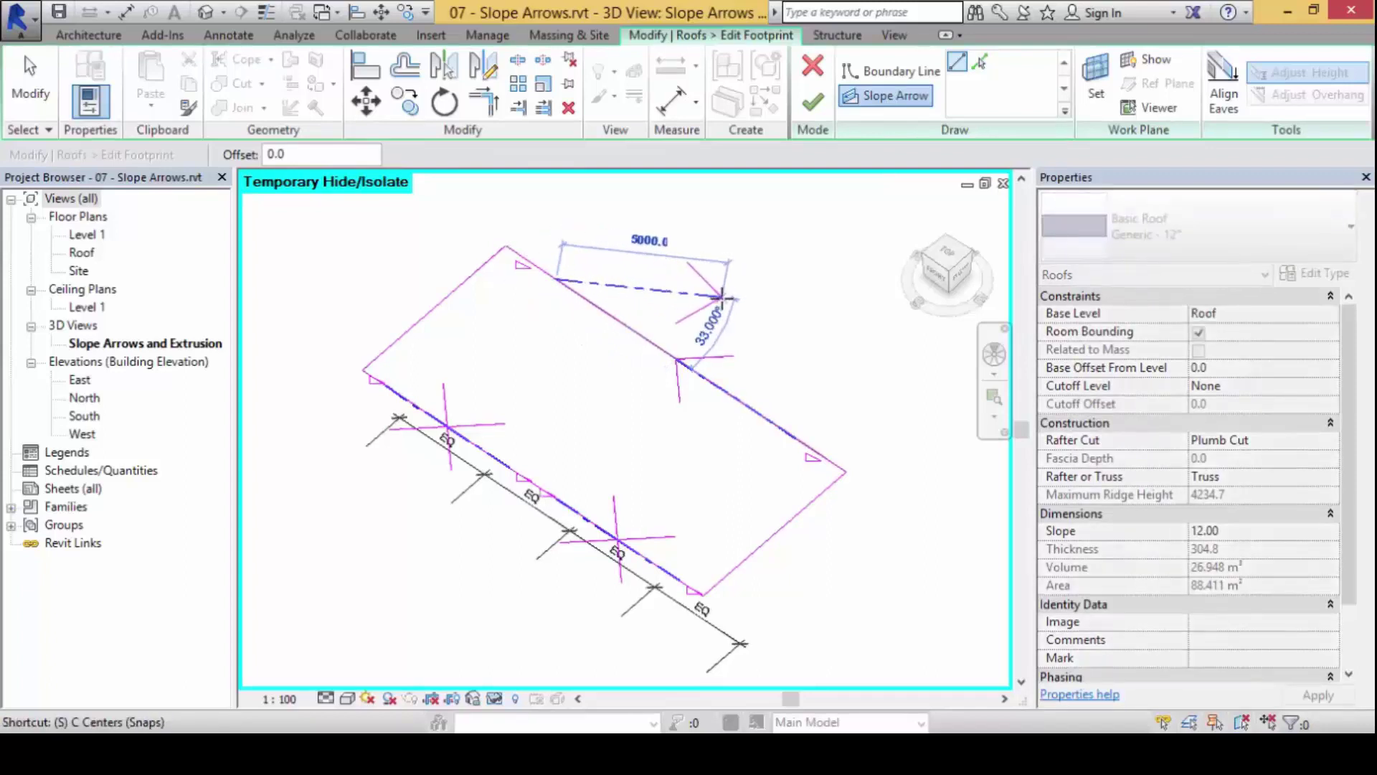
{"action": "left_click", "coordinate": [674, 359]}
{"action": "key", "text": "Escape"}
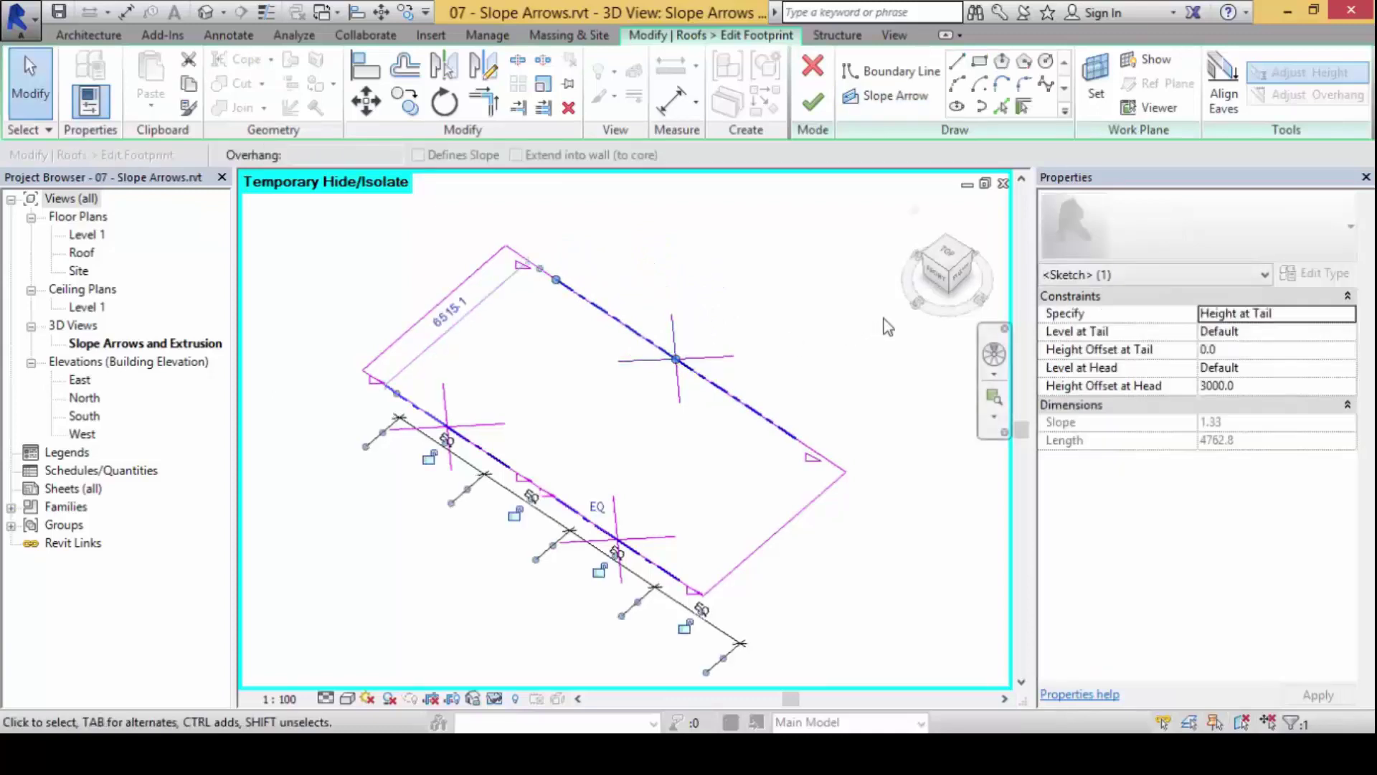
Select the first upper-edge slope arrow and set its Height Offset at Head to 100
{"action": "mouse_move", "coordinate": [859, 394]}
{"action": "left_mouse_down"}
{"action": "mouse_move", "coordinate": [738, 315]}
{"action": "mouse_move", "coordinate": [759, 367]}
{"action": "left_mouse_up"}
{"action": "left_click_drag", "start_coordinate": [725, 307], "coordinate": [796, 308]}
{"action": "mouse_move", "coordinate": [564, 205]}
{"action": "left_mouse_down"}
{"action": "mouse_move", "coordinate": [687, 266]}
{"action": "mouse_move", "coordinate": [718, 244]}
{"action": "left_mouse_up"}
{"action": "left_click_drag", "start_coordinate": [717, 294], "coordinate": [676, 286]}
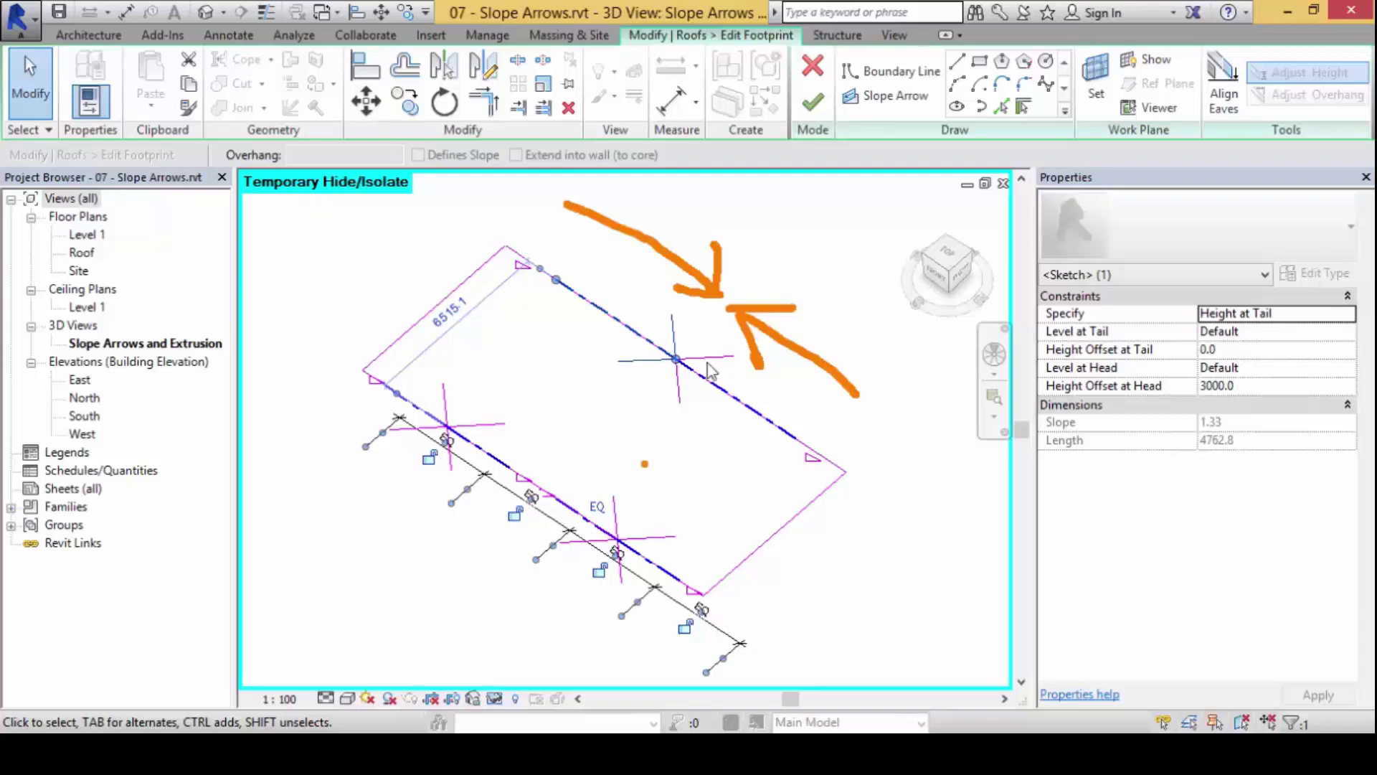
{"action": "key", "text": "Escape"}
{"action": "left_click", "coordinate": [771, 385]}
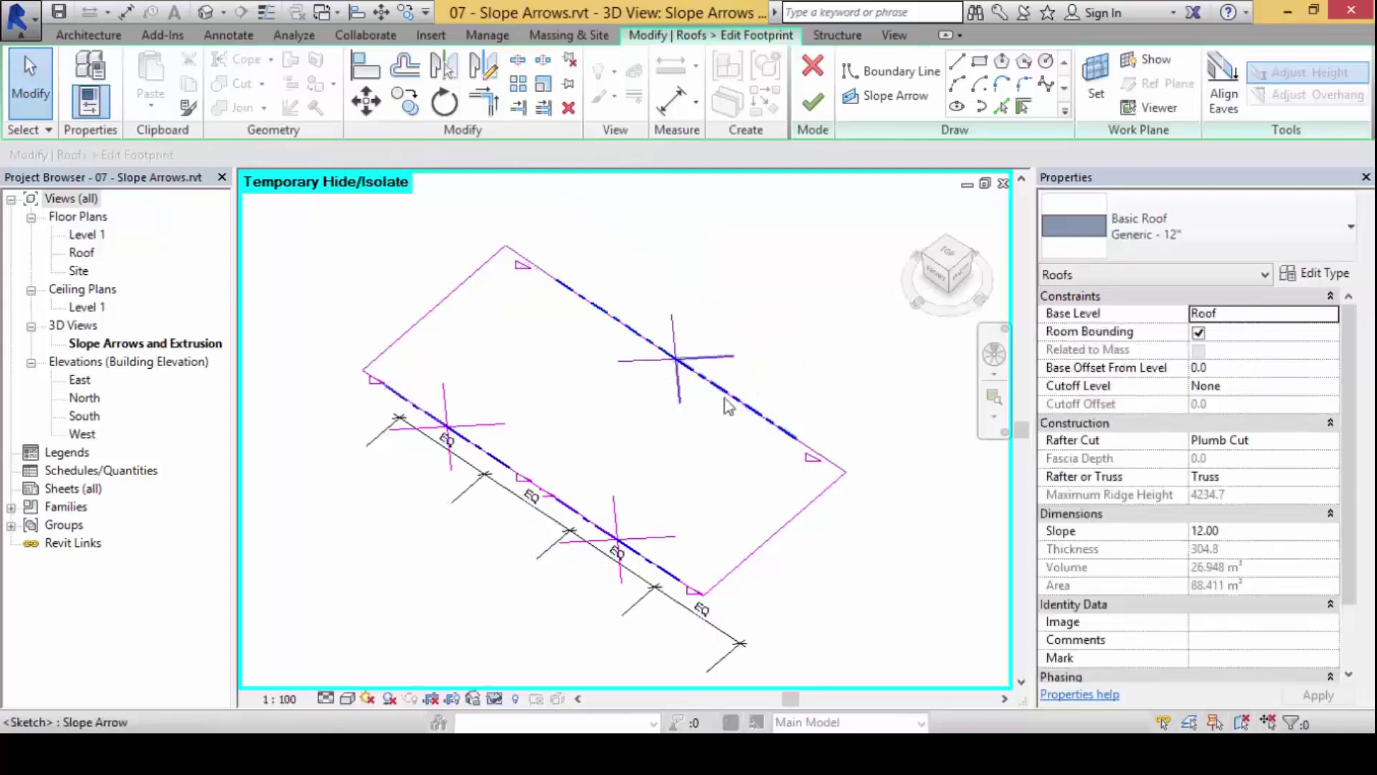
{"action": "left_click", "coordinate": [750, 406]}
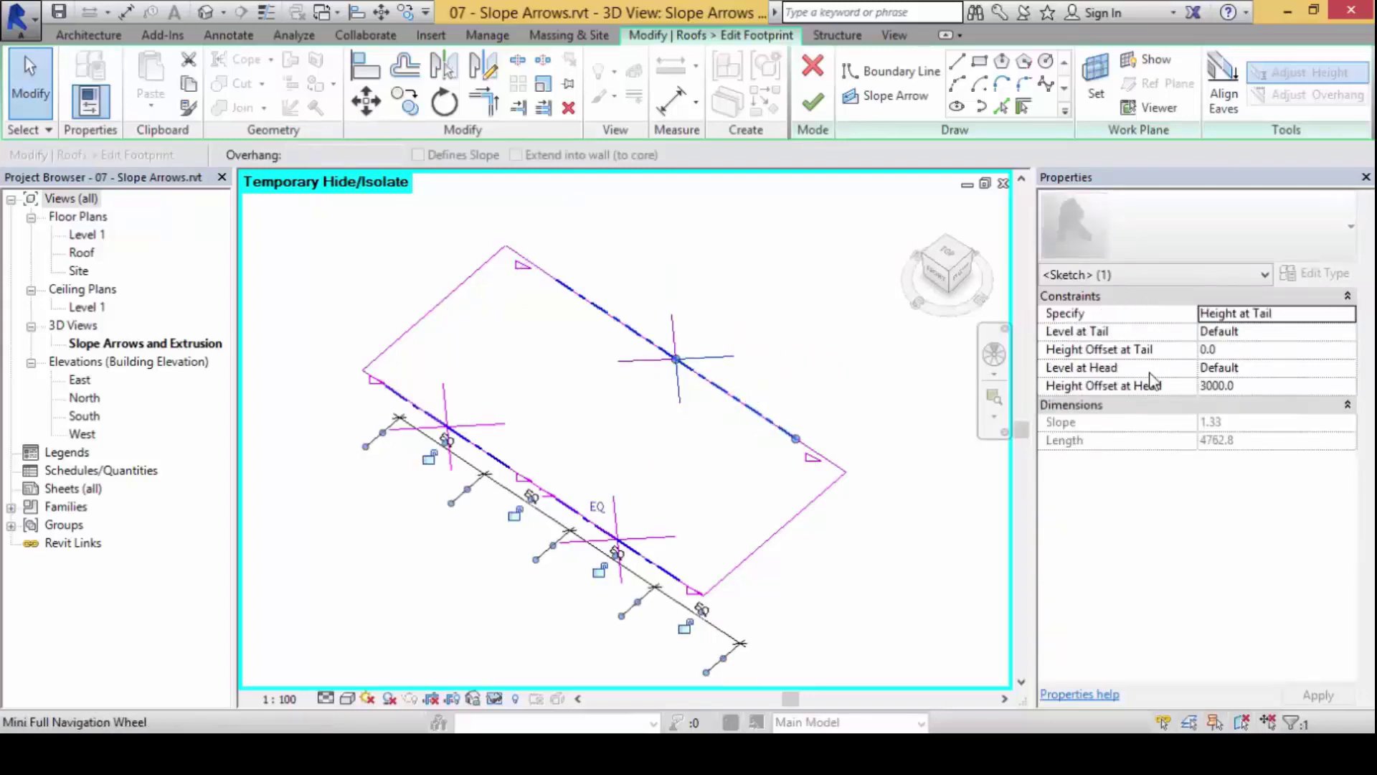
{"action": "left_click", "coordinate": [1223, 350]}
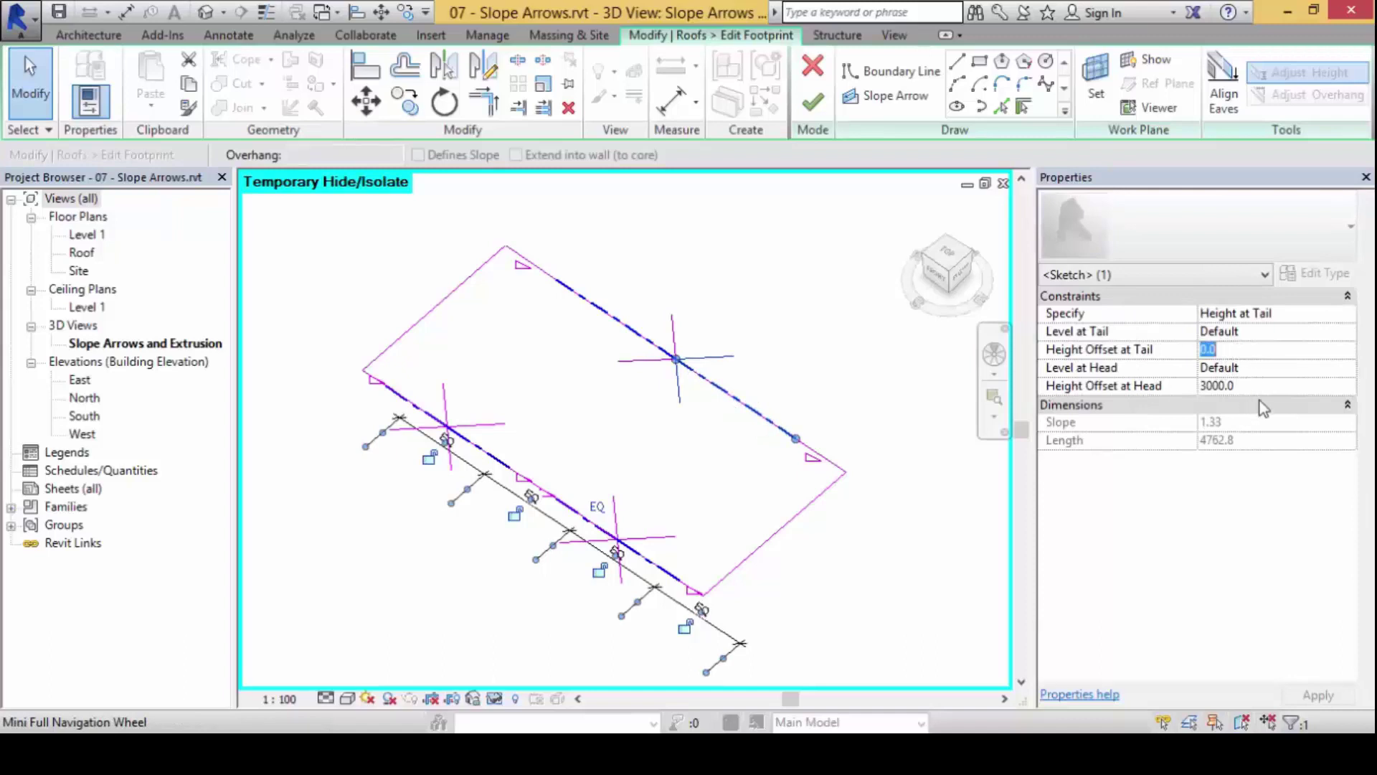
{"action": "left_click", "coordinate": [1255, 394]}
{"action": "type", "text": "100.0"}
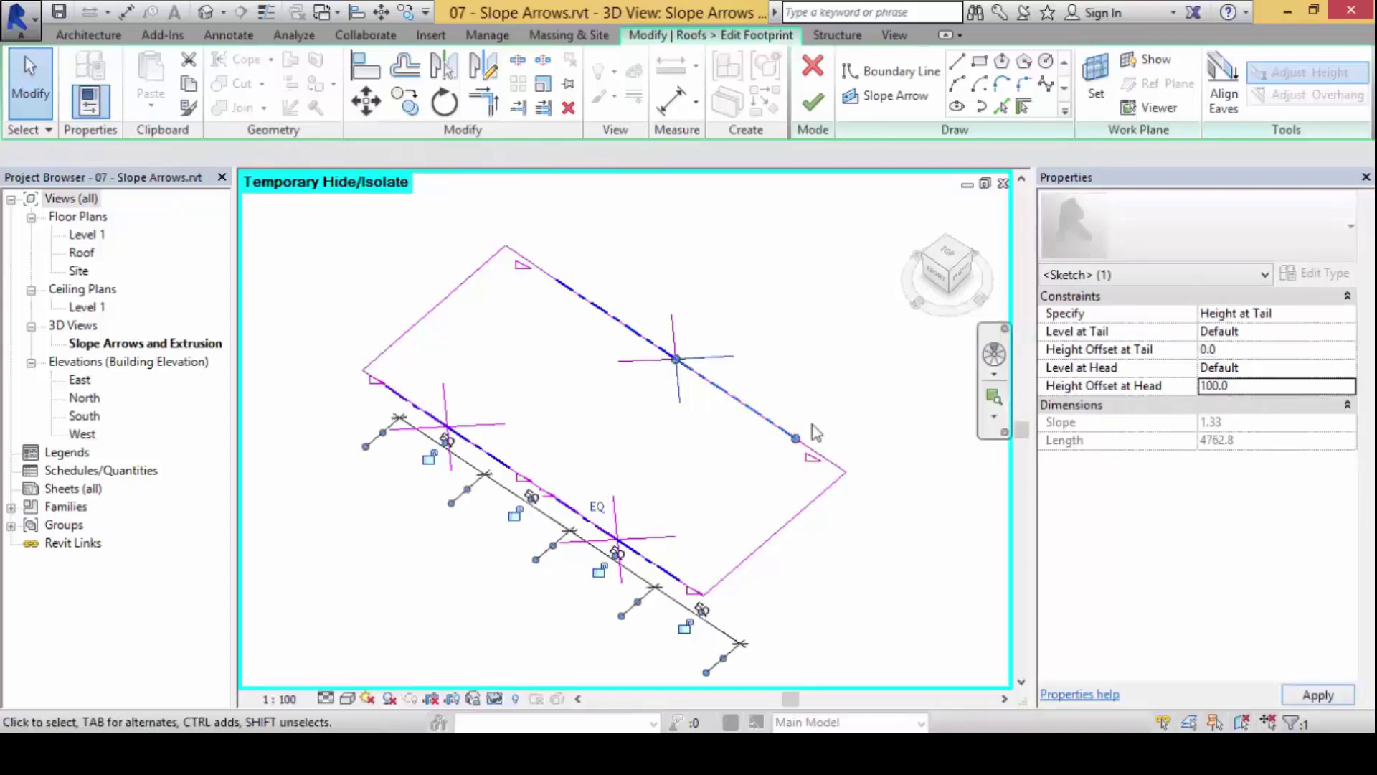
{"action": "key", "text": "Return"}
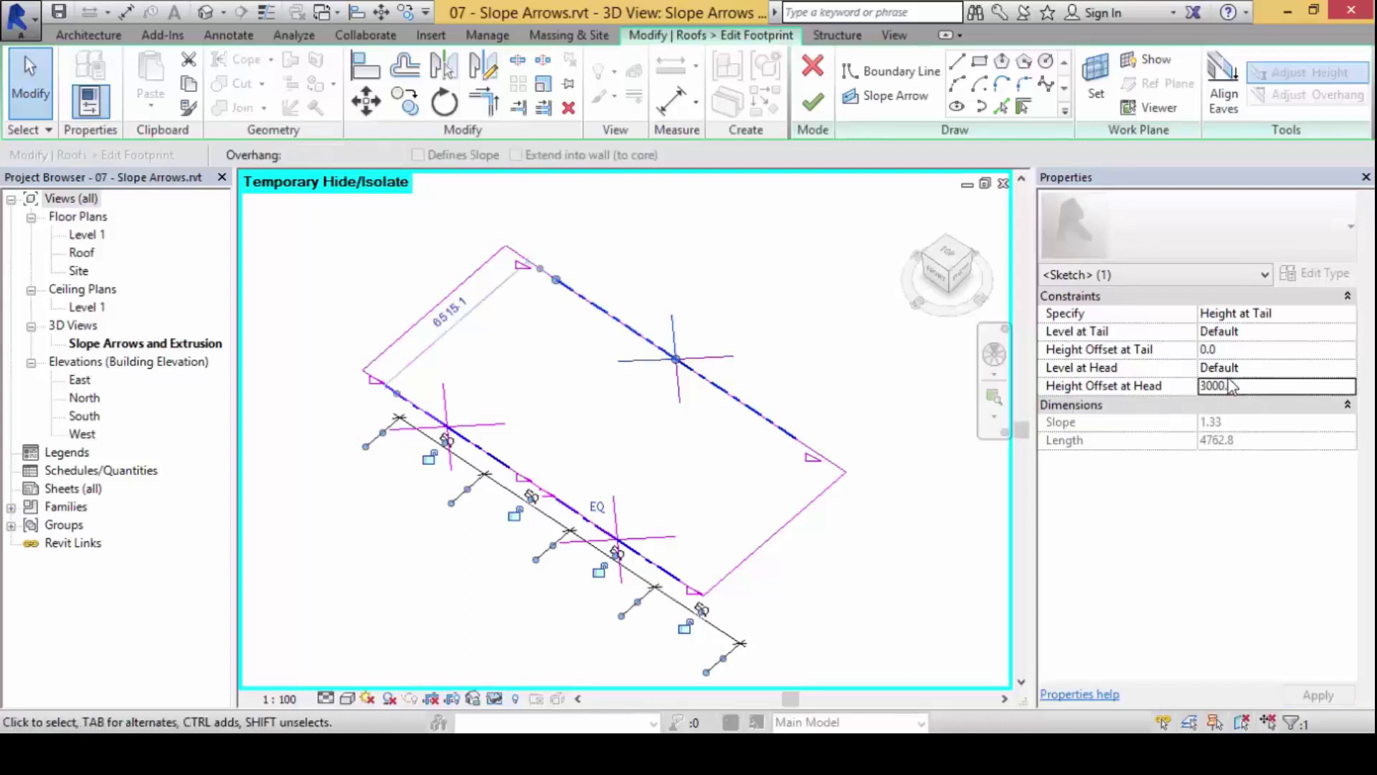
Set the second arrow's Height Offset at Head to 100 and finish the roof sketch
{"action": "left_click", "coordinate": [1245, 385]}
{"action": "type", "text": "100.0"}
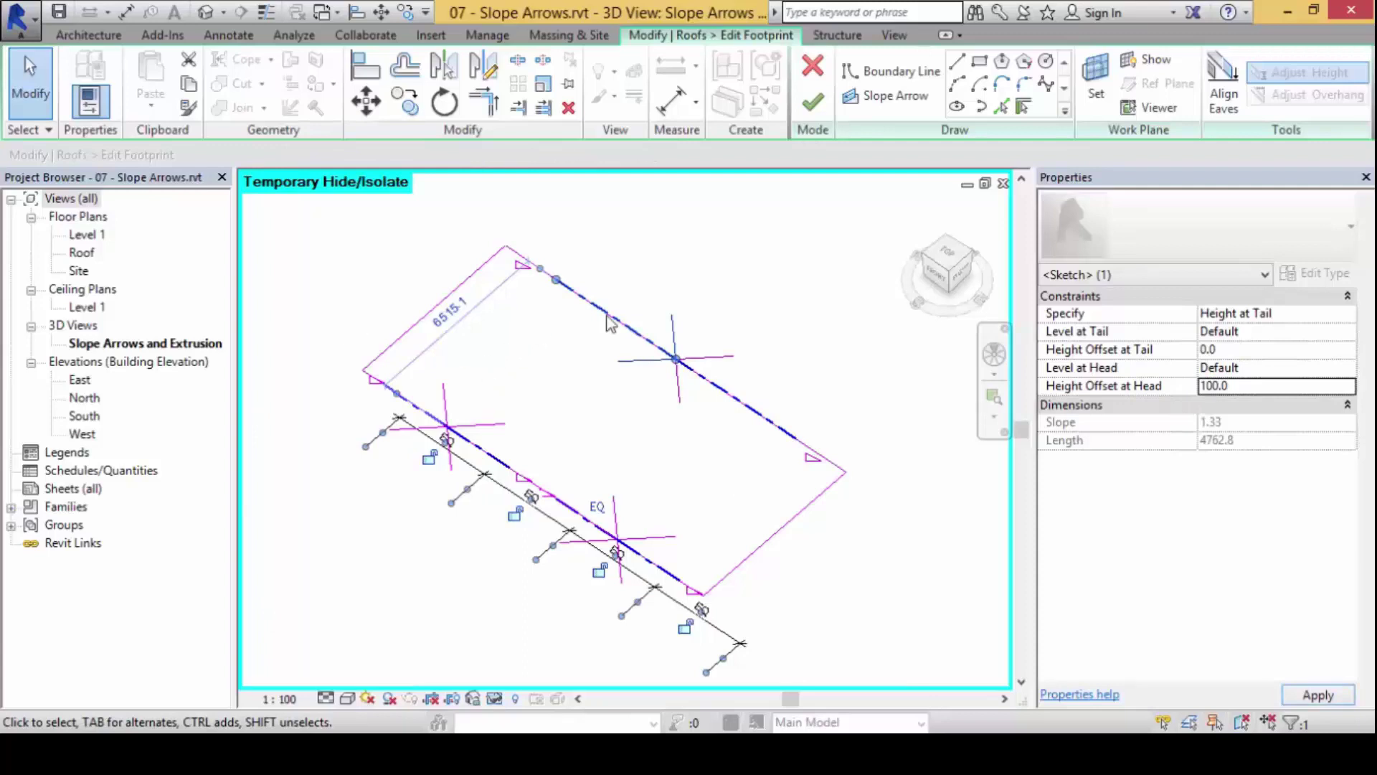
{"action": "left_click_drag", "start_coordinate": [571, 271], "coordinate": [574, 258]}
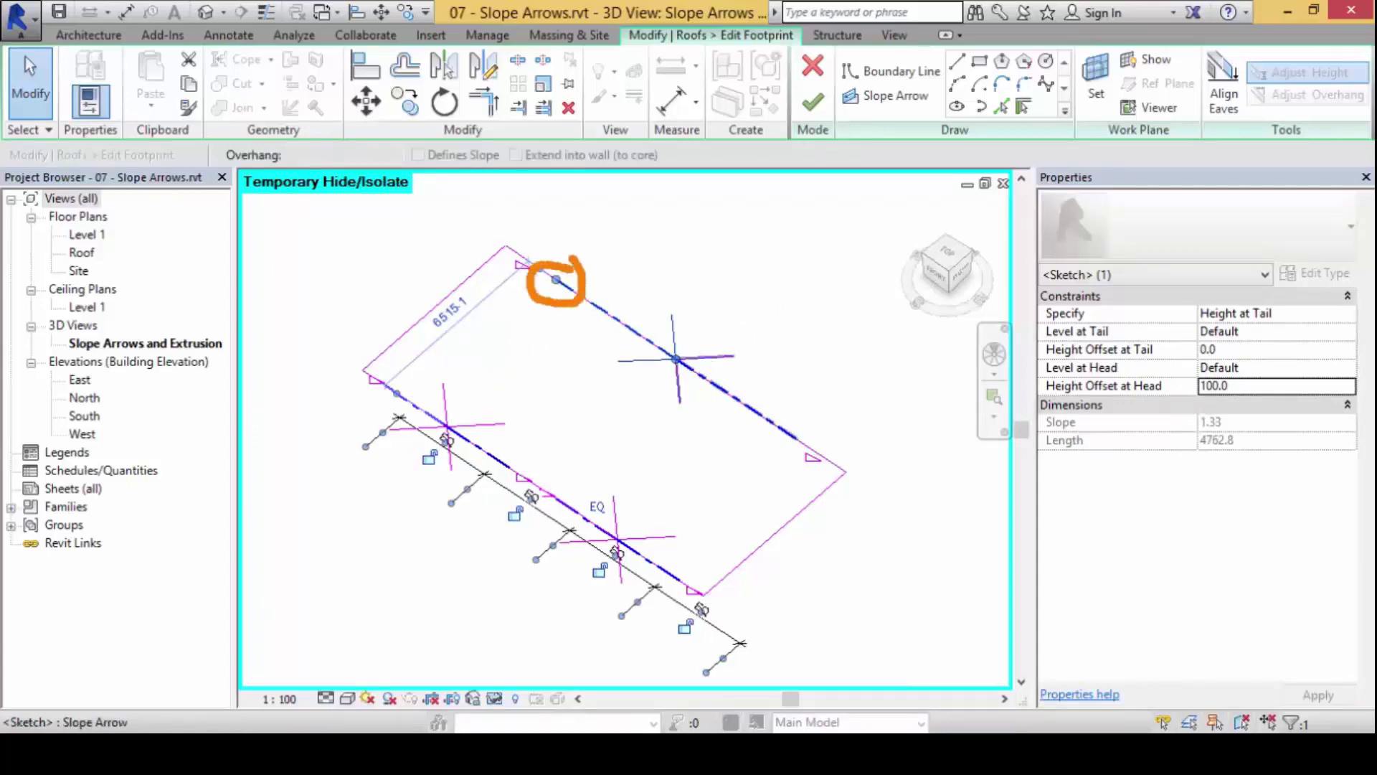
{"action": "mouse_move", "coordinate": [808, 422]}
{"action": "left_mouse_down"}
{"action": "mouse_move", "coordinate": [821, 459]}
{"action": "mouse_move", "coordinate": [816, 413]}
{"action": "left_mouse_up"}
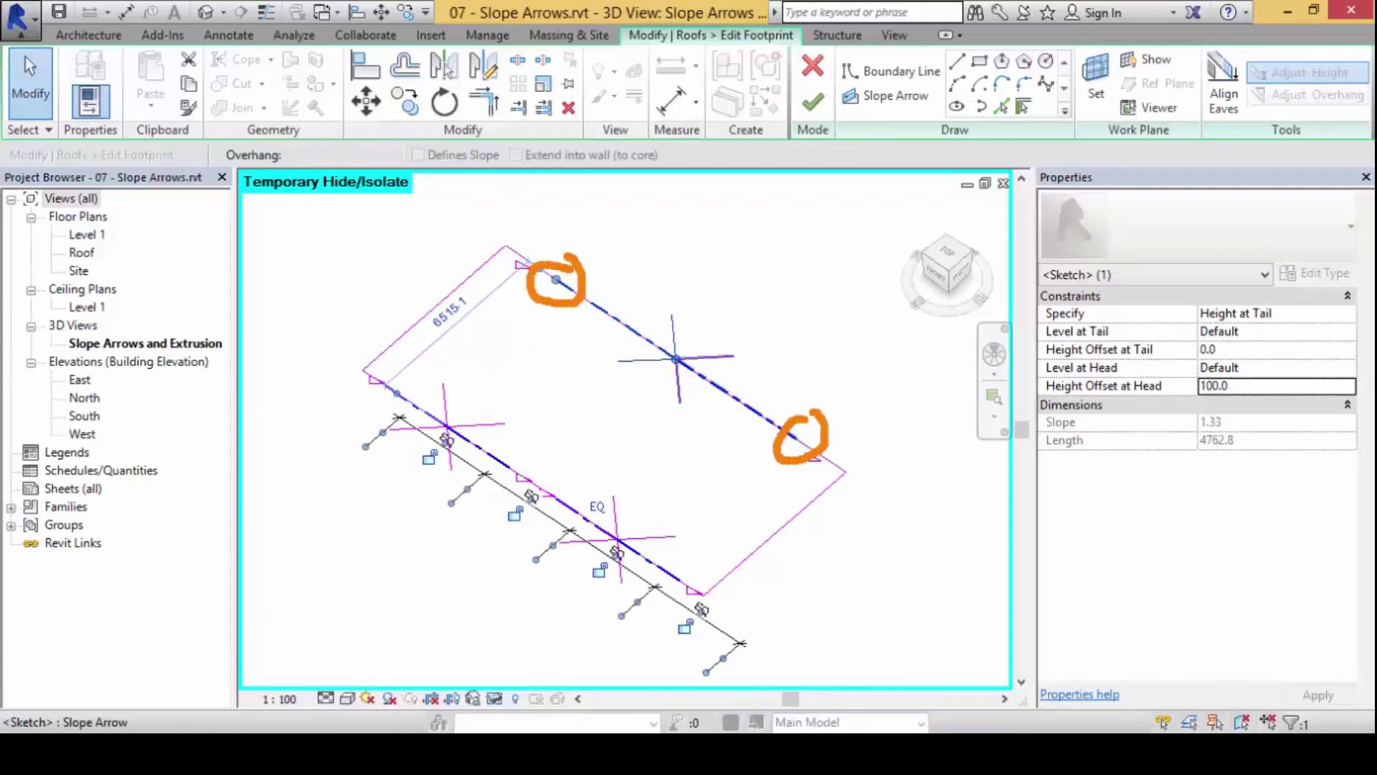
{"action": "mouse_move", "coordinate": [675, 343]}
{"action": "left_mouse_down"}
{"action": "mouse_move", "coordinate": [687, 381]}
{"action": "mouse_move", "coordinate": [703, 322]}
{"action": "mouse_move", "coordinate": [713, 347]}
{"action": "mouse_move", "coordinate": [723, 316]}
{"action": "mouse_move", "coordinate": [750, 330]}
{"action": "mouse_move", "coordinate": [777, 299]}
{"action": "mouse_move", "coordinate": [804, 304]}
{"action": "mouse_move", "coordinate": [749, 345]}
{"action": "left_mouse_up"}
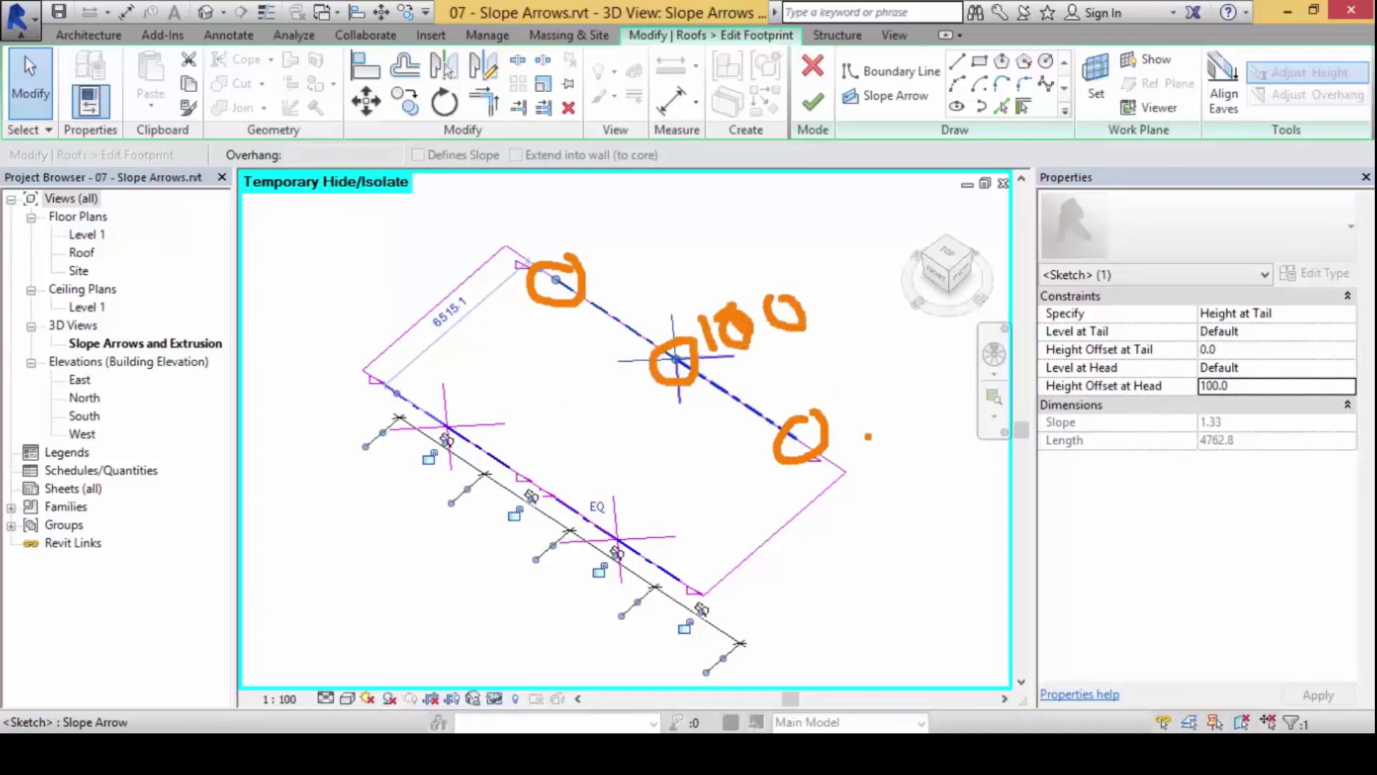
{"action": "key", "text": "Escape"}
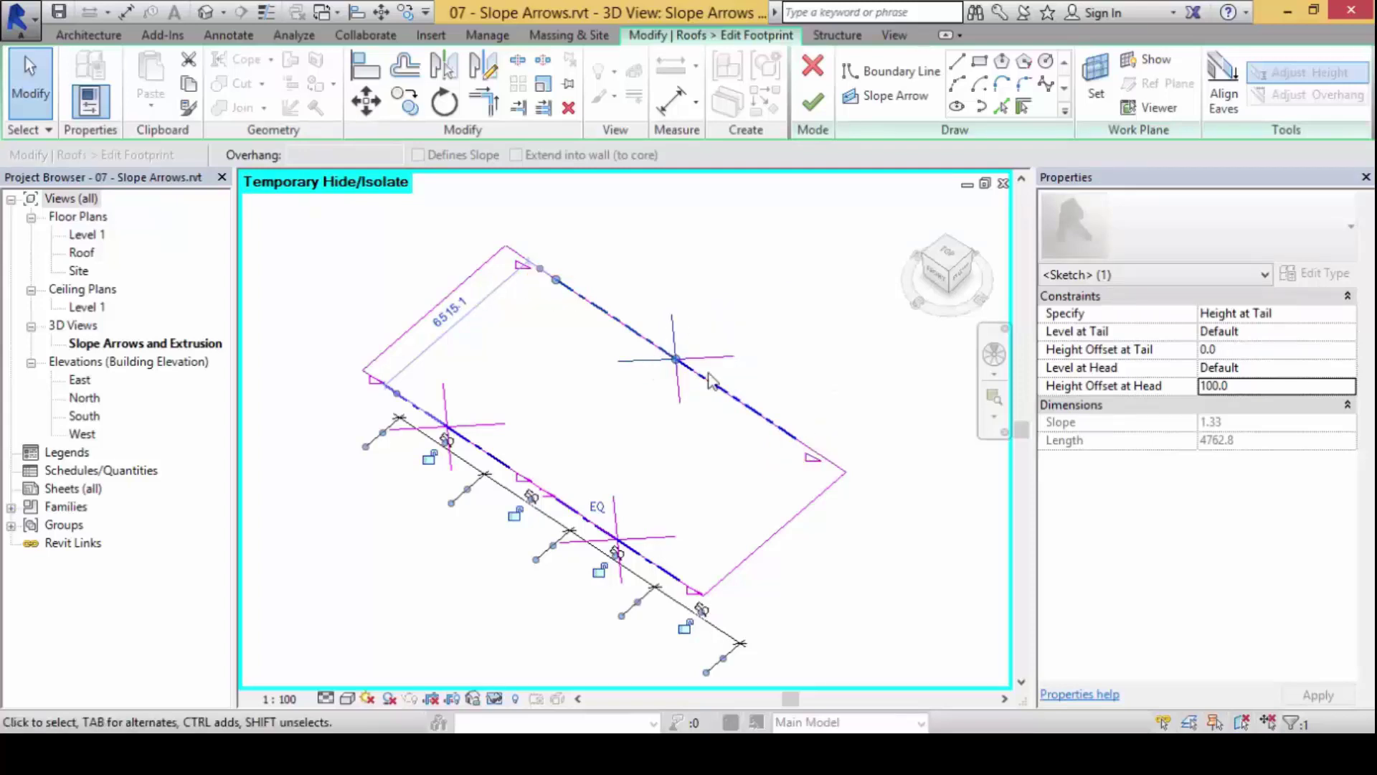
{"action": "left_click", "coordinate": [813, 105]}
Select the parapet roof and reopen its footprint sketch
{"action": "left_click", "coordinate": [812, 370]}
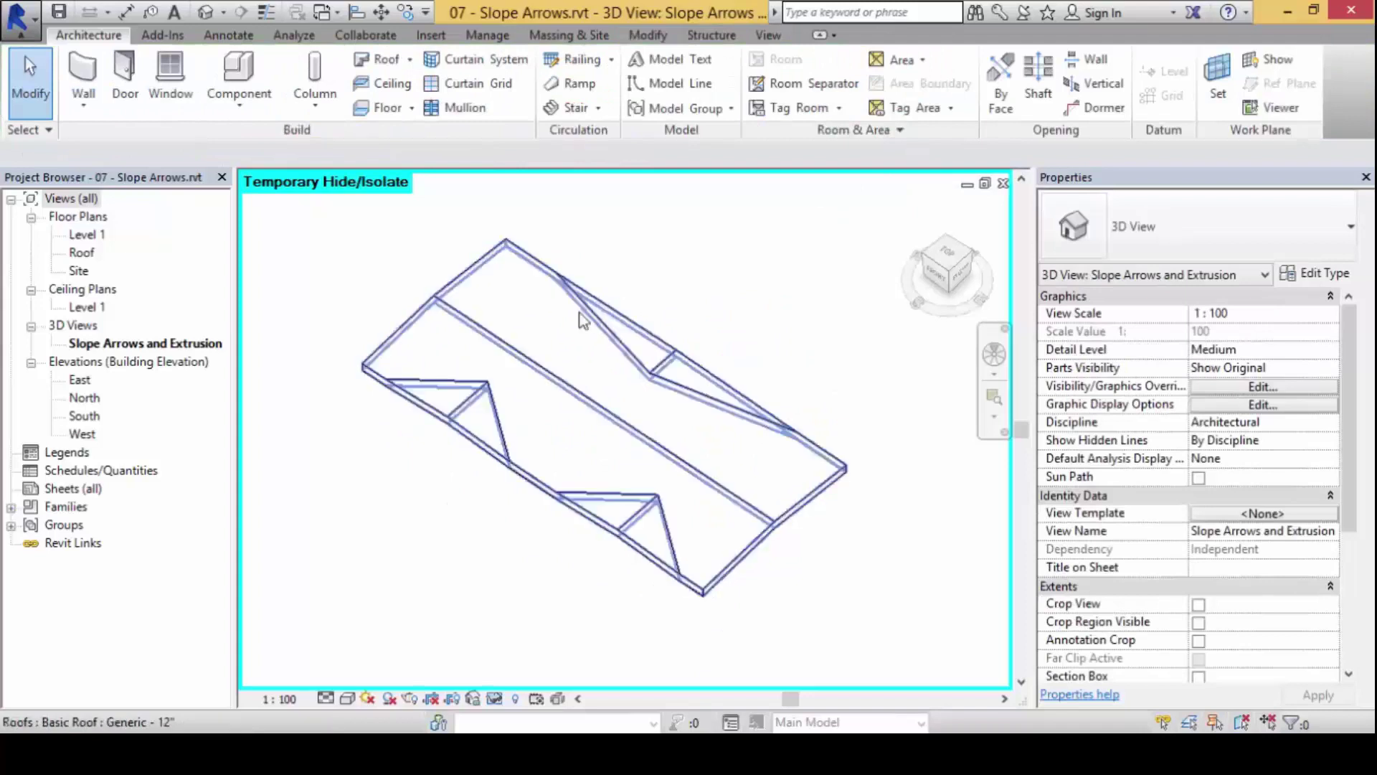
{"action": "mouse_move", "coordinate": [547, 229]}
{"action": "left_mouse_down"}
{"action": "mouse_move", "coordinate": [655, 399]}
{"action": "mouse_move", "coordinate": [798, 452]}
{"action": "mouse_move", "coordinate": [819, 368]}
{"action": "mouse_move", "coordinate": [596, 245]}
{"action": "mouse_move", "coordinate": [534, 263]}
{"action": "left_mouse_up"}
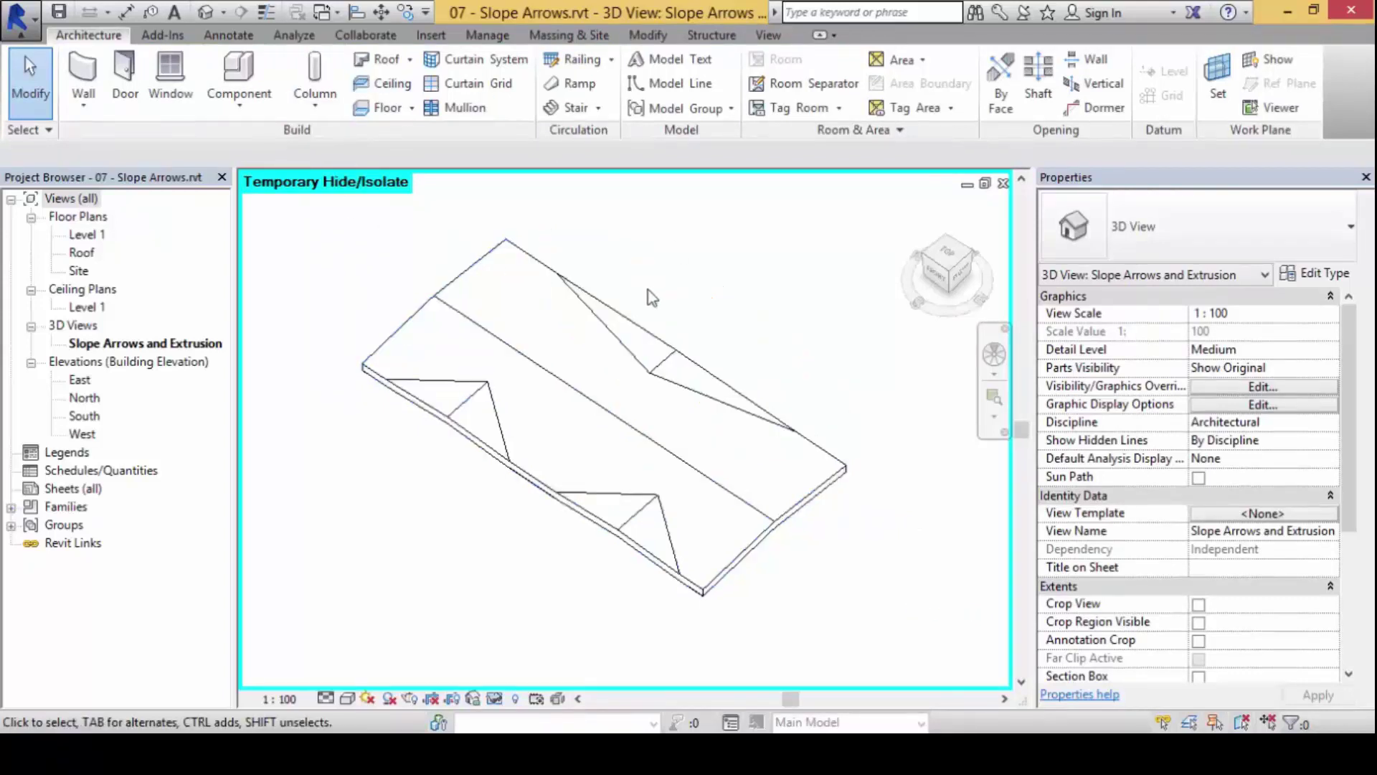
{"action": "left_click", "coordinate": [663, 346]}
{"action": "left_click", "coordinate": [821, 93]}
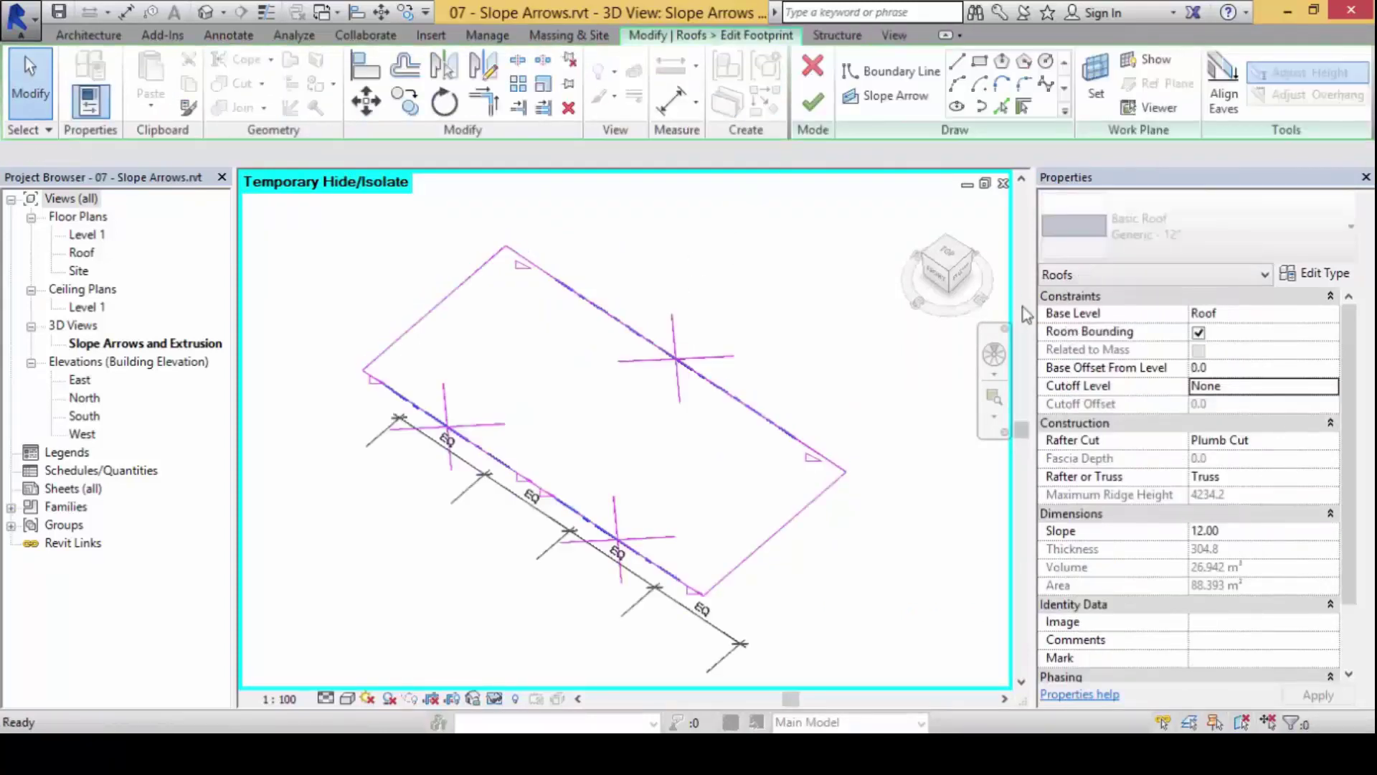
Change both slope arrows' Height Offset at Head to 500 and finish the sketch
{"action": "left_click", "coordinate": [731, 393]}
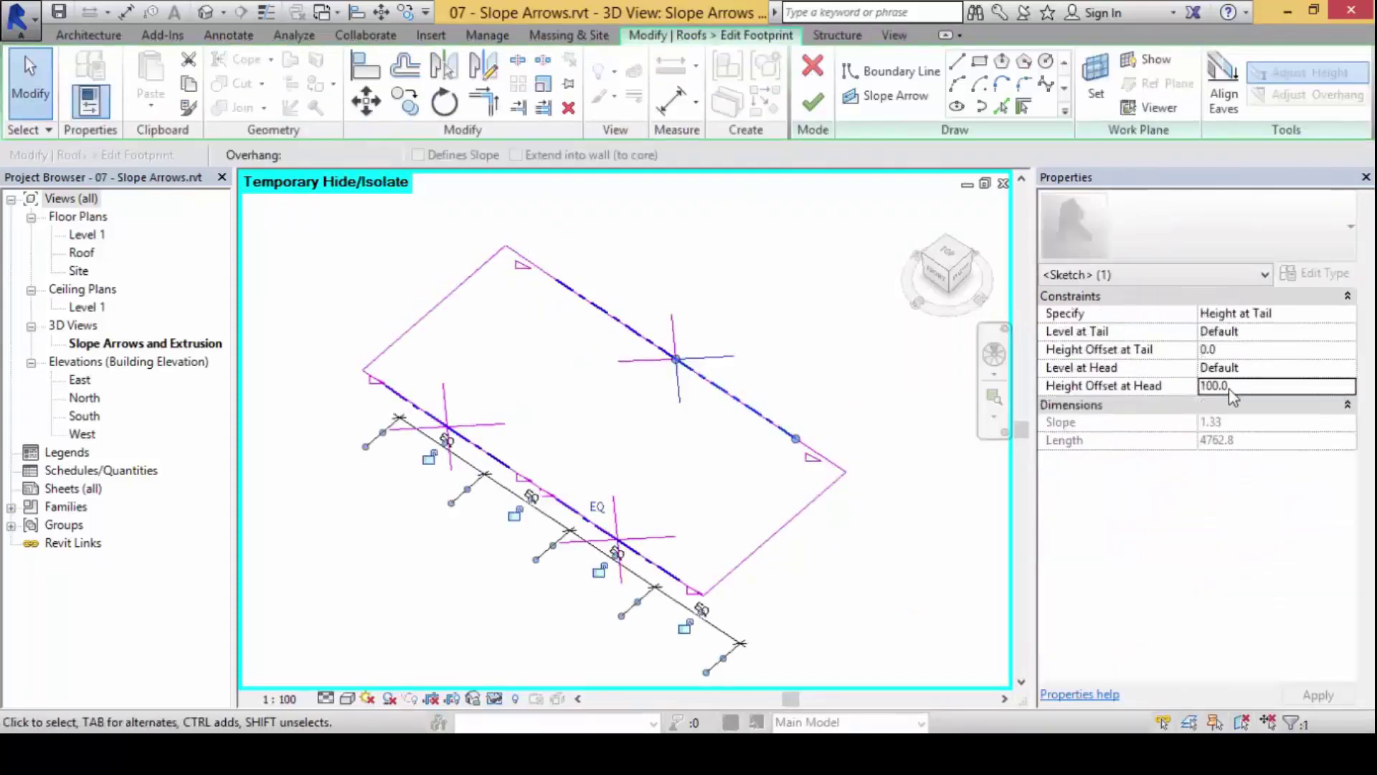
{"action": "left_click", "coordinate": [1237, 389]}
{"action": "type", "text": "500"}
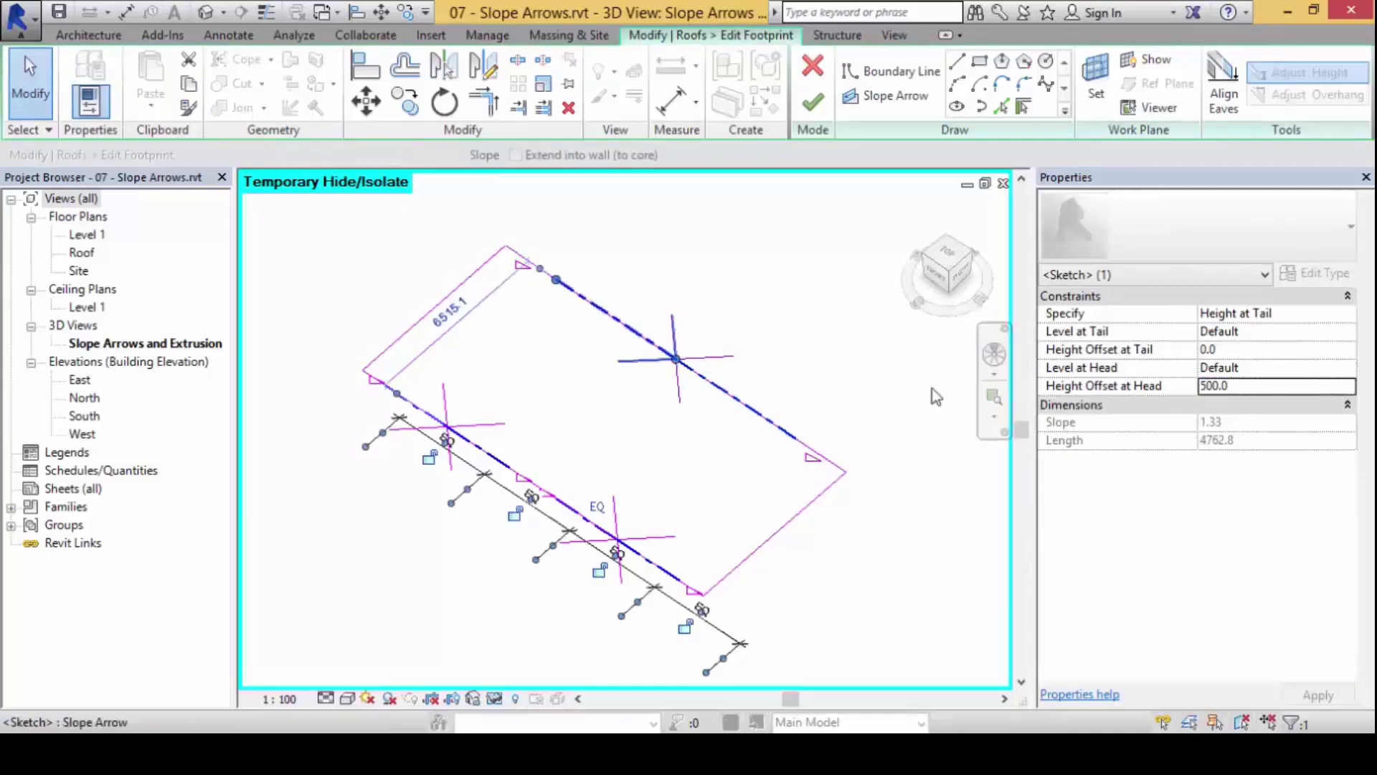
{"action": "left_click", "coordinate": [1142, 382]}
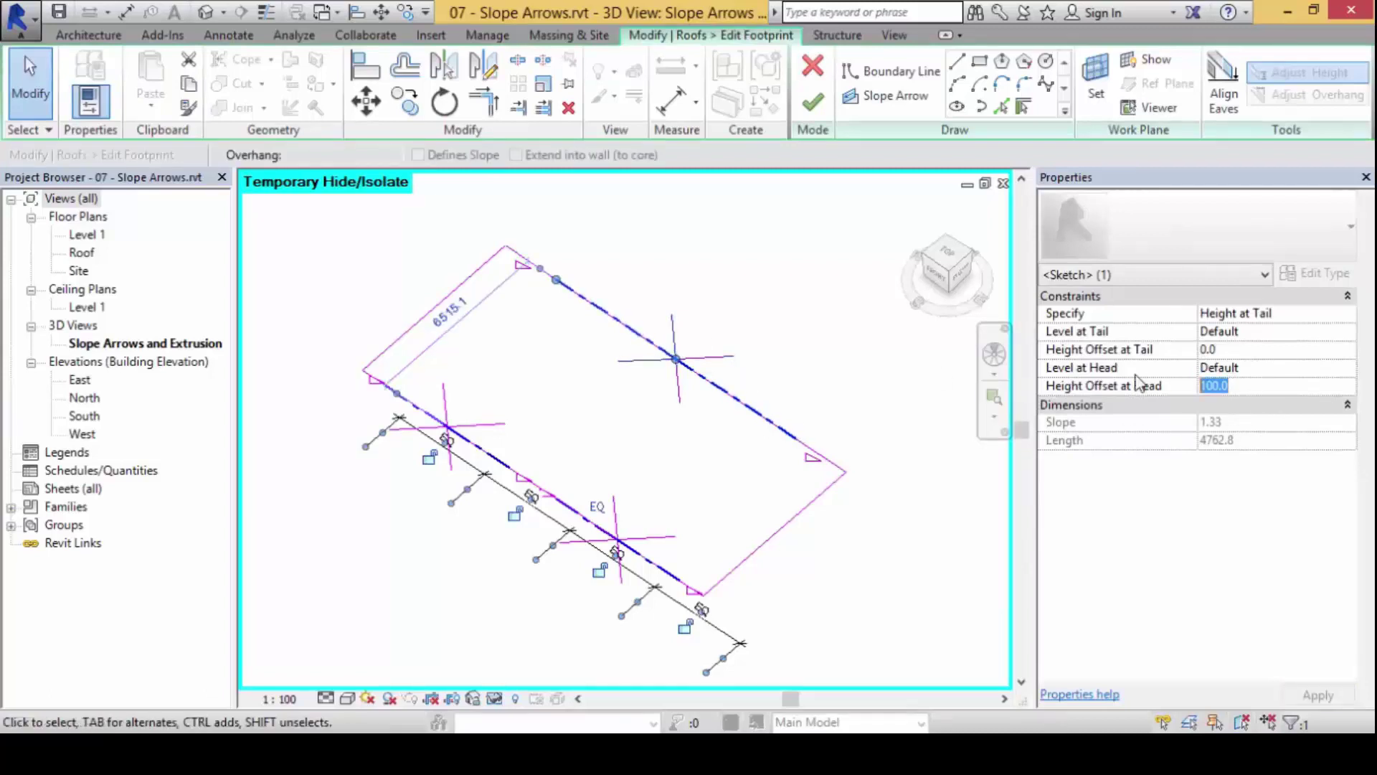
{"action": "type", "text": "500"}
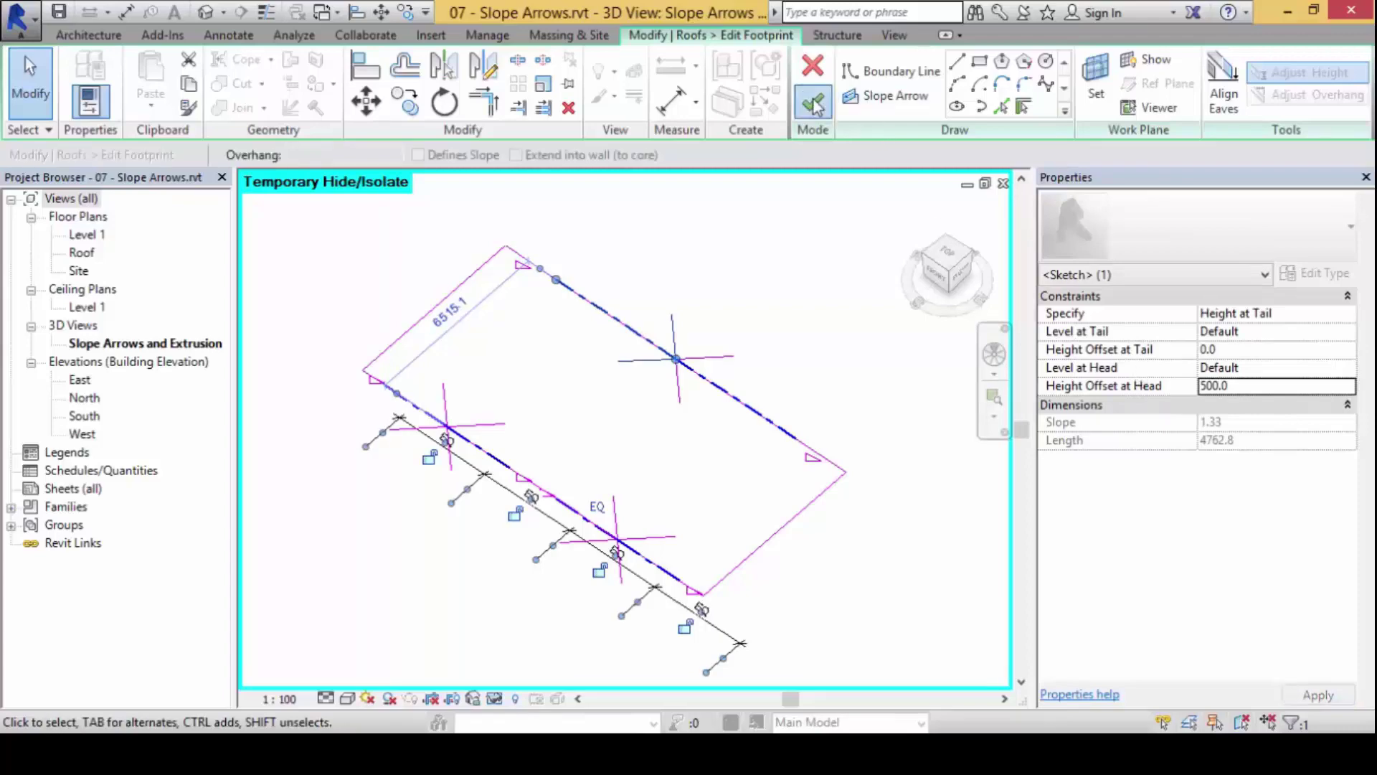
{"action": "left_click", "coordinate": [815, 106]}
{"action": "left_click", "coordinate": [906, 390]}
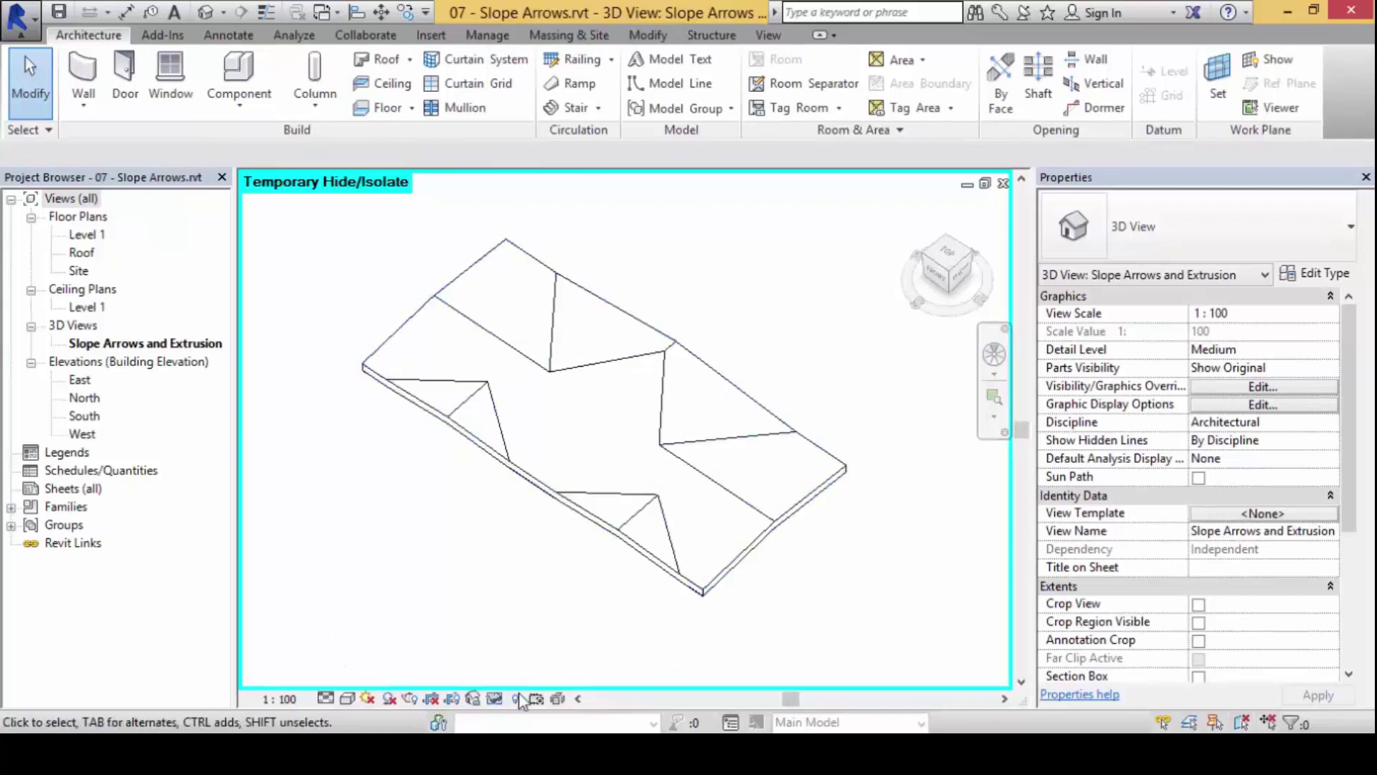
Reset Temporary Hide/Isolate and orbit to a top-down view of the whole building and folded roof
{"action": "left_click", "coordinate": [495, 700]}
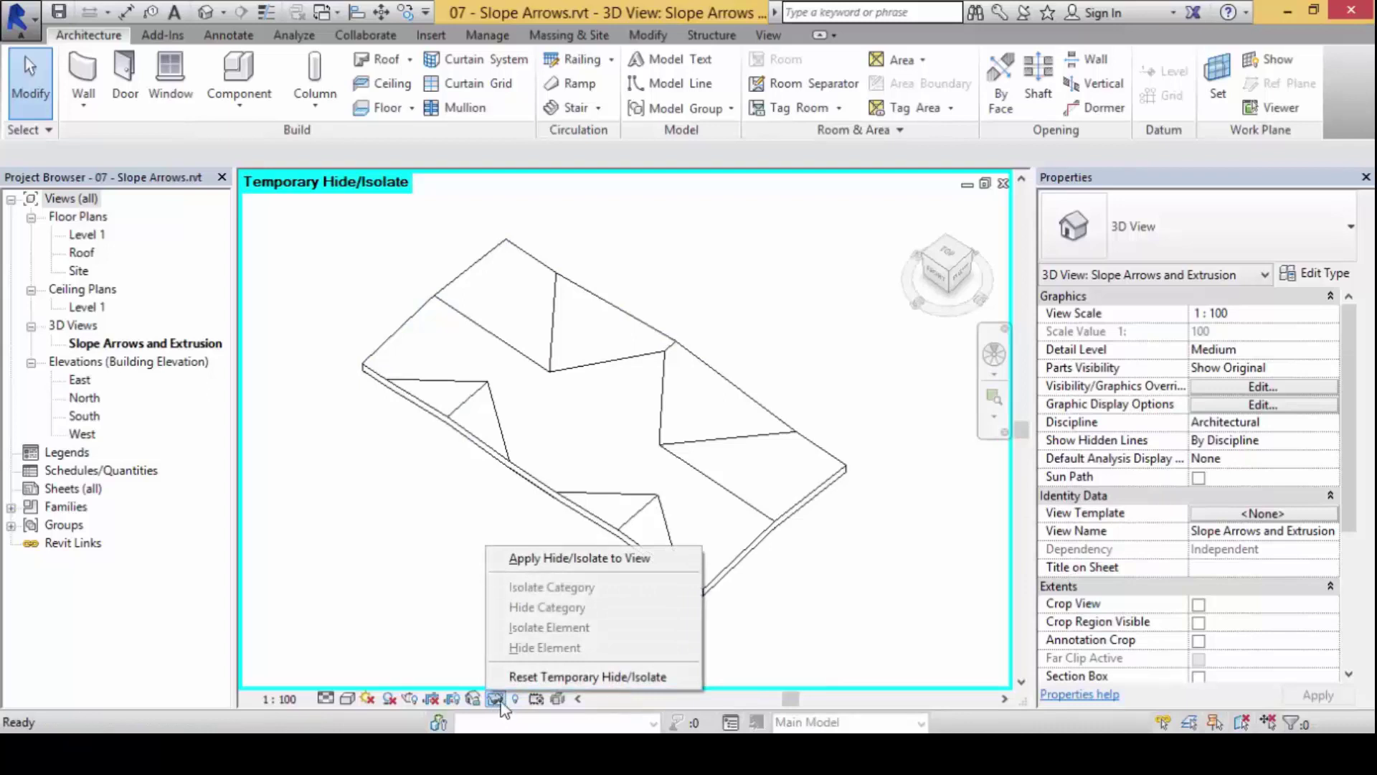
{"action": "left_click", "coordinate": [675, 679]}
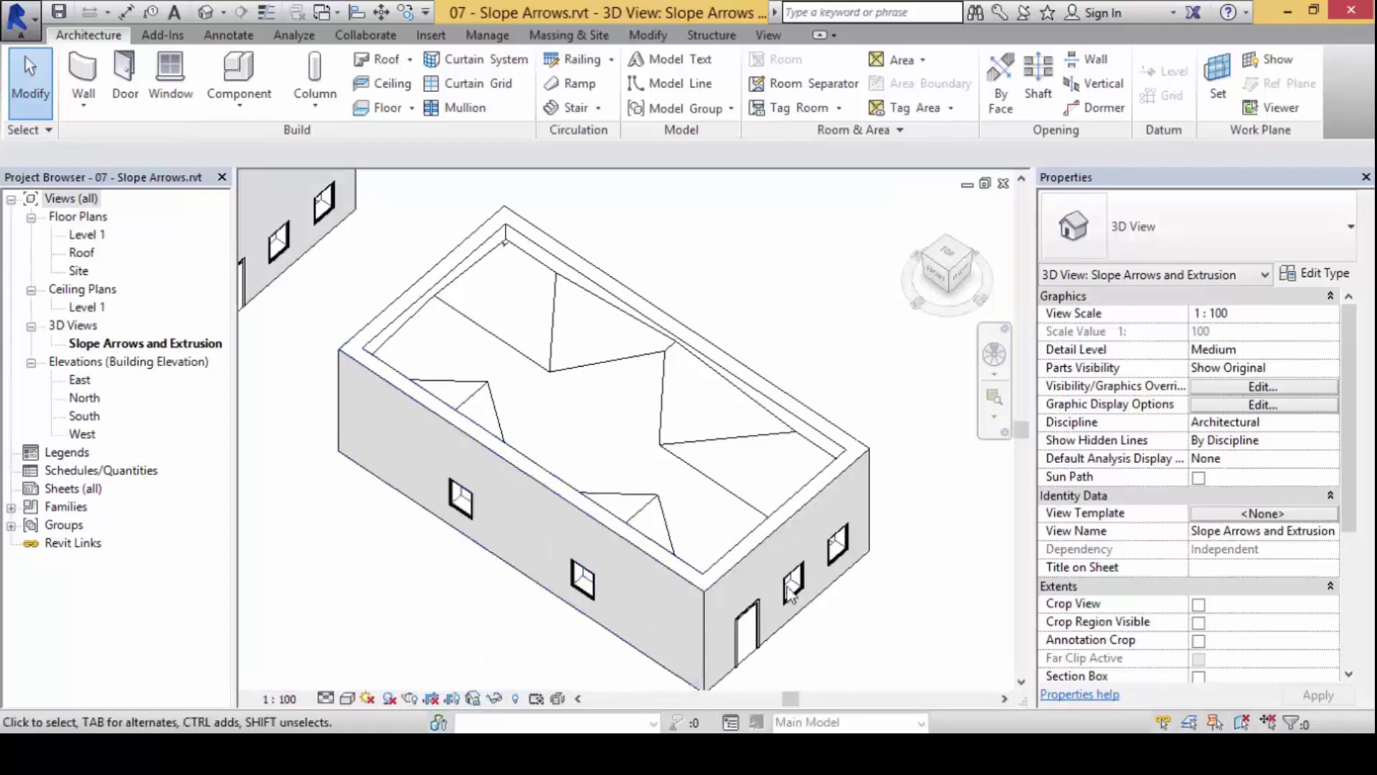
{"action": "middle_click_drag", "start_coordinate": [792, 594], "coordinate": [887, 463], "text": "shift"}
{"action": "left_click", "coordinate": [753, 492]}
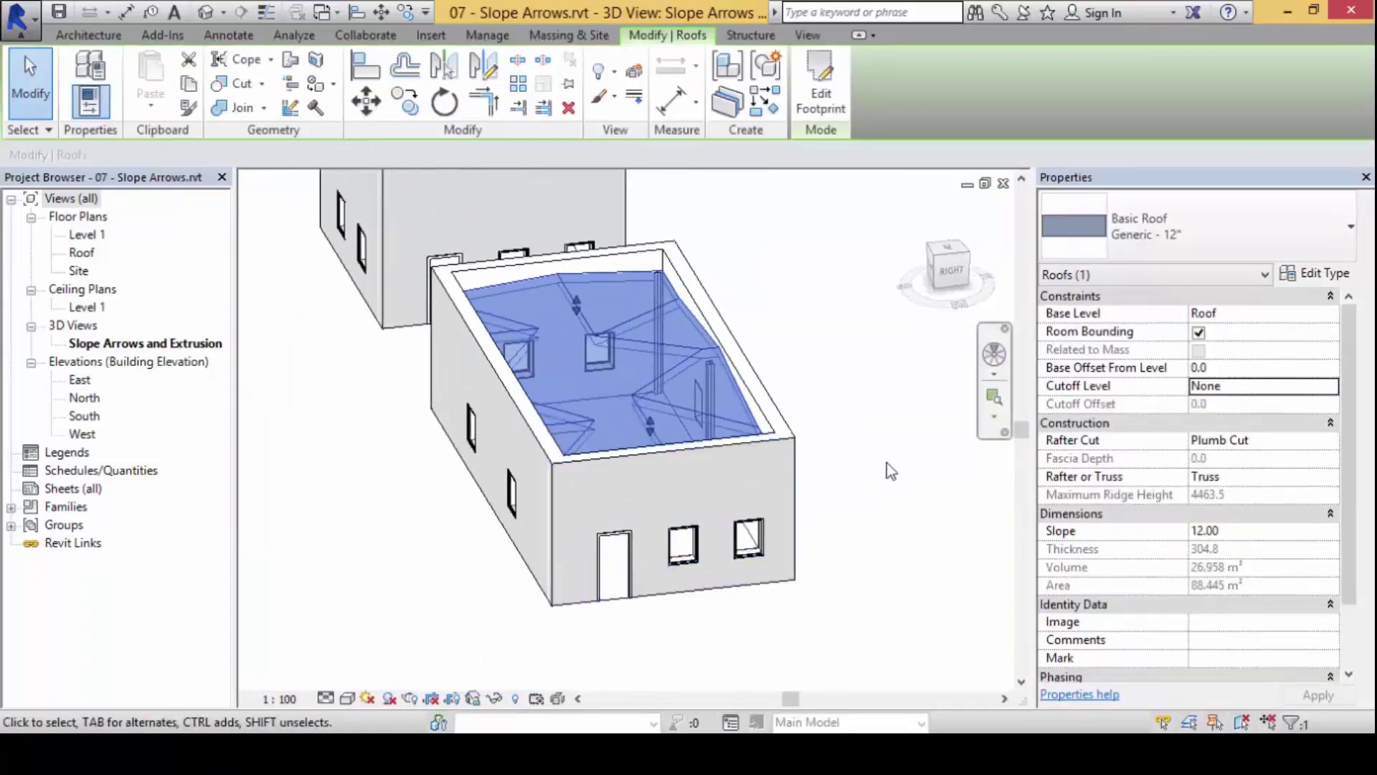
{"action": "left_click", "coordinate": [886, 463]}
{"action": "middle_click_drag", "start_coordinate": [712, 506], "coordinate": [710, 606], "text": "shift"}
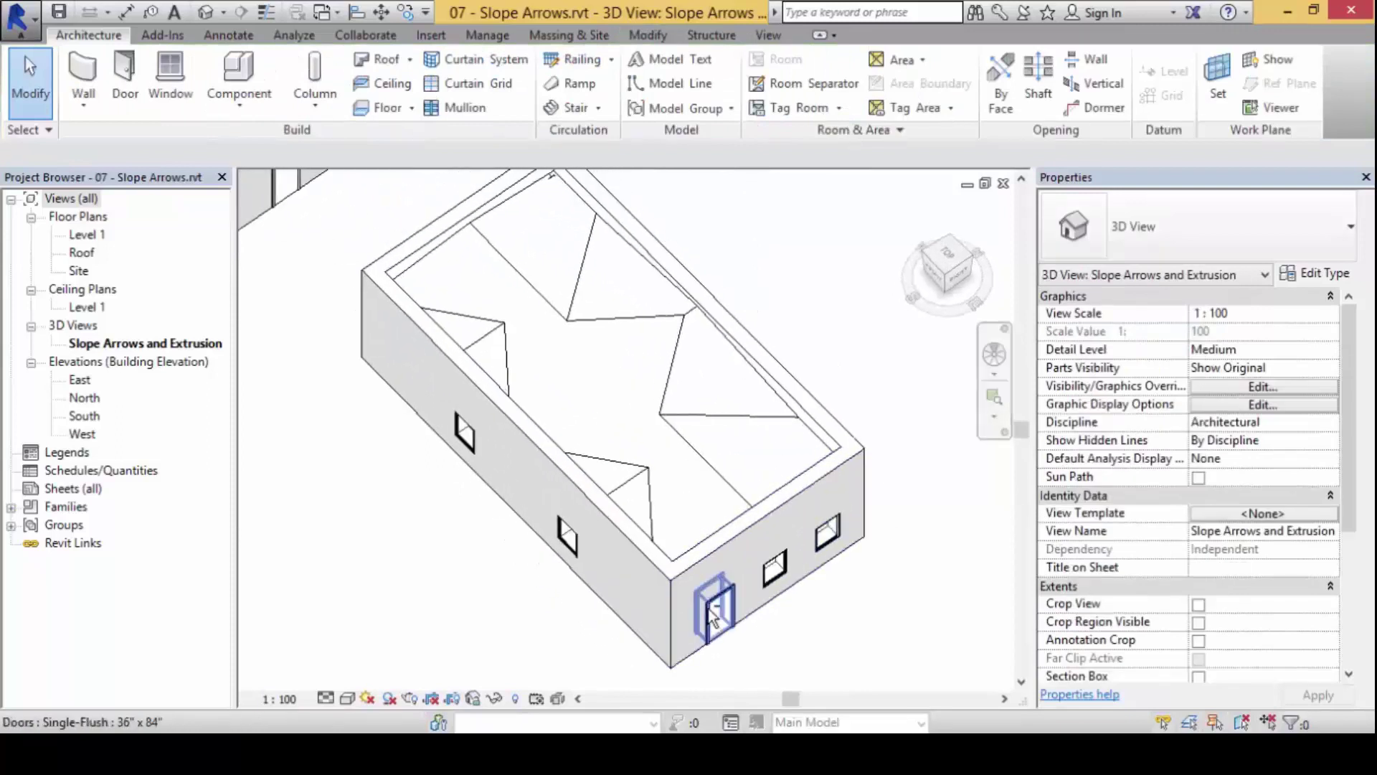